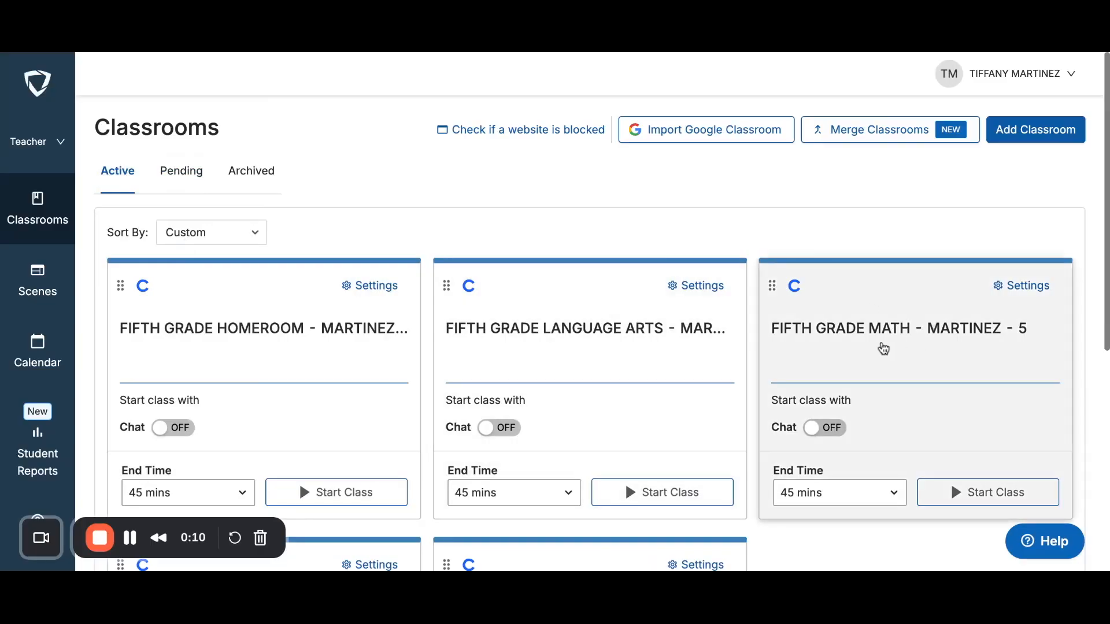
Look over the settings options available for the Fifth Grade Homeroom classroom.
{"action": "scroll", "coordinate": [441, 364], "scroll_direction": "up", "scroll_amount": 3}
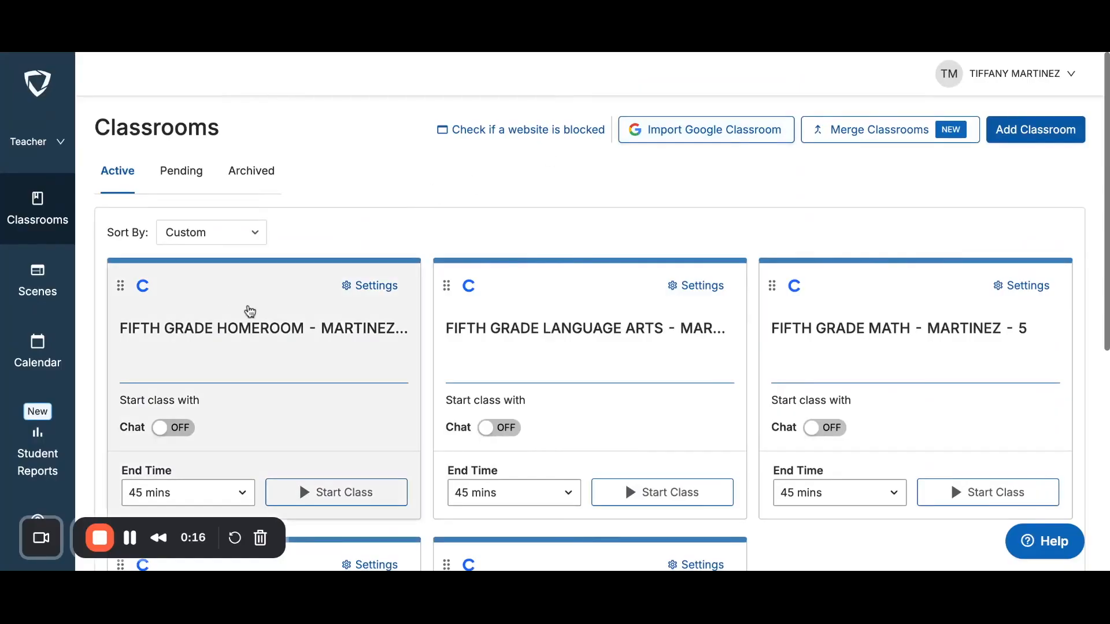
{"action": "left_click", "coordinate": [377, 287]}
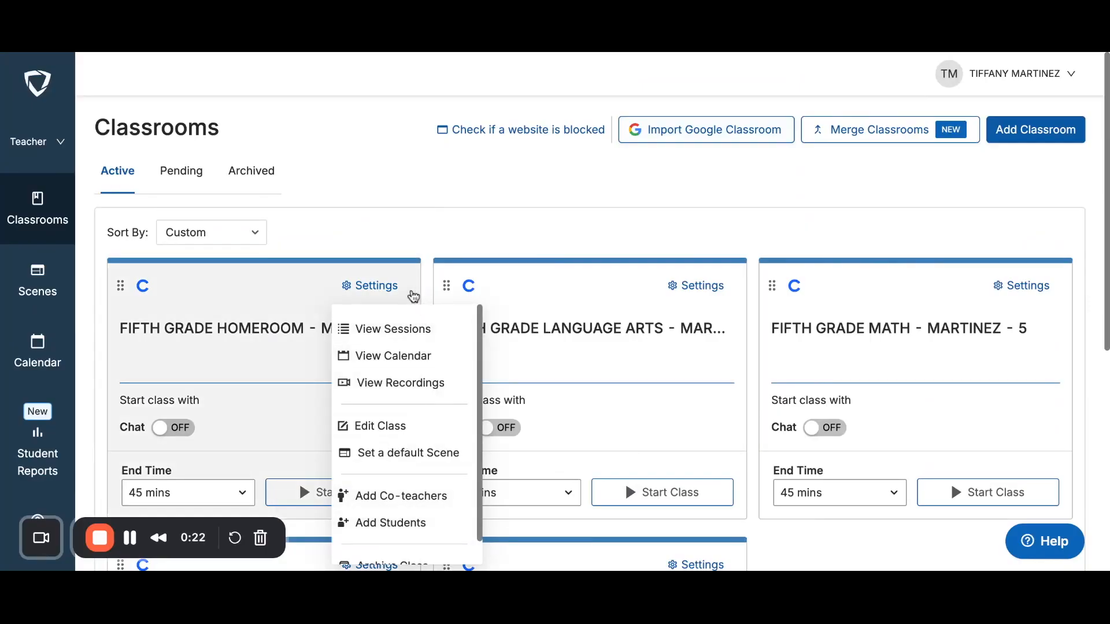
{"action": "scroll", "coordinate": [403, 407], "scroll_direction": "down", "scroll_amount": 1}
{"action": "scroll", "coordinate": [404, 347], "scroll_direction": "up", "scroll_amount": 1}
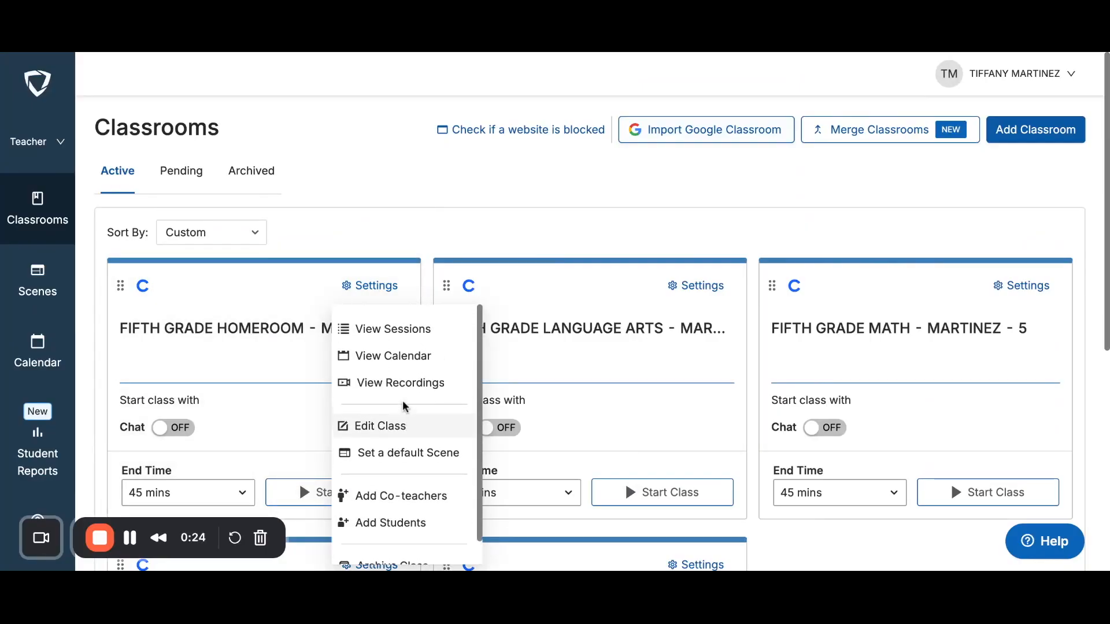
{"action": "left_click", "coordinate": [391, 286]}
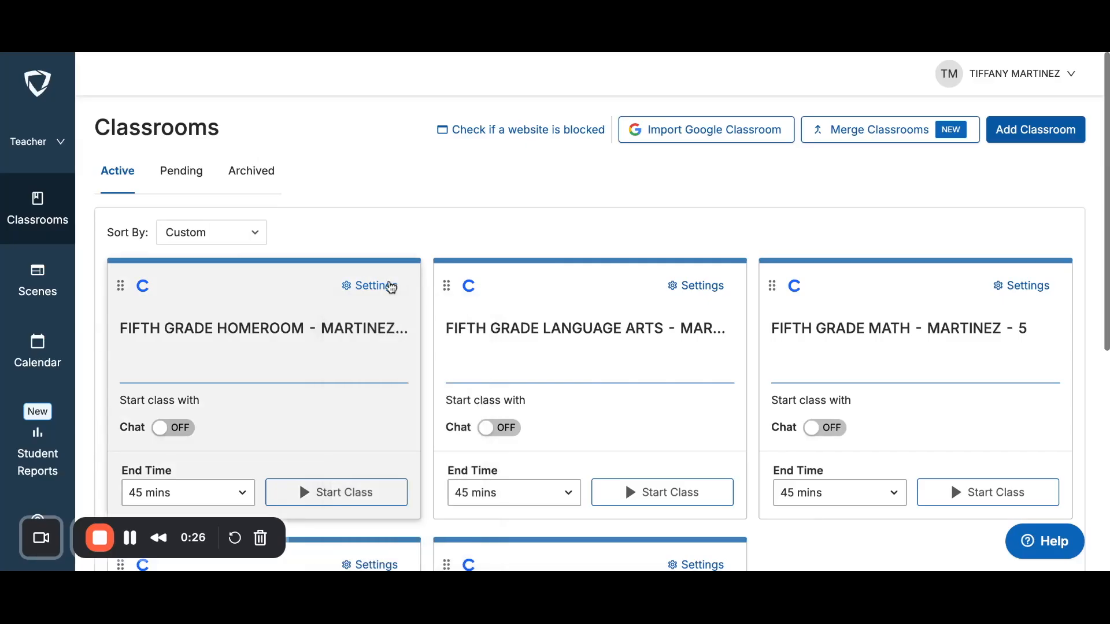
Try a 30-minute end time for the Fifth Grade Homeroom classroom and return it to 45 mins.
{"action": "scroll", "coordinate": [197, 406], "scroll_direction": "down", "scroll_amount": 1}
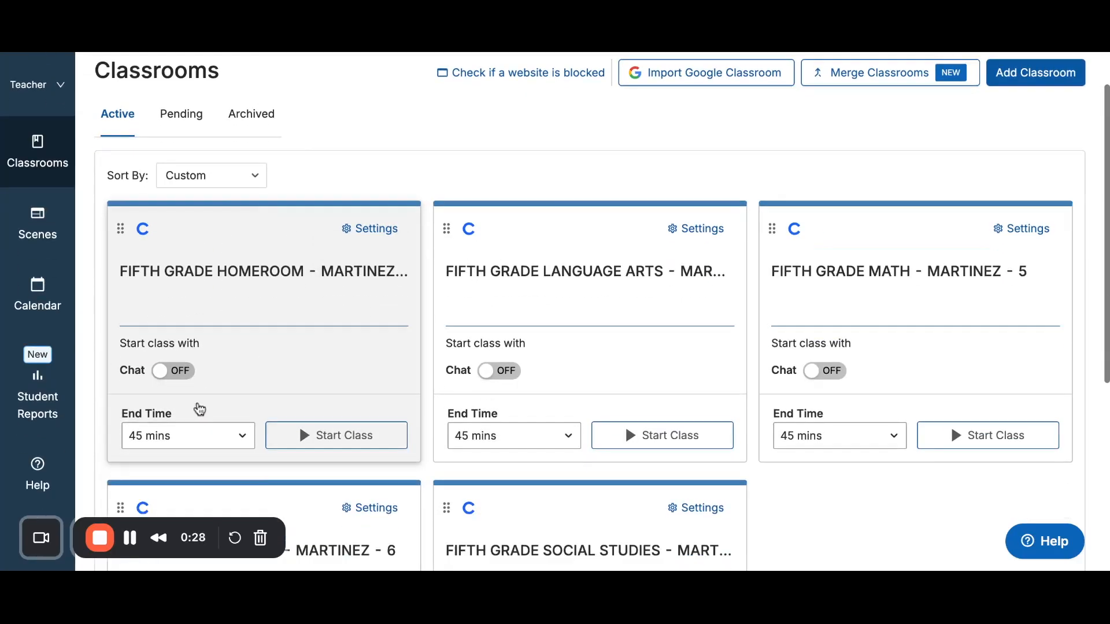
{"action": "scroll", "coordinate": [199, 409], "scroll_direction": "down", "scroll_amount": 1}
{"action": "left_click", "coordinate": [240, 395]}
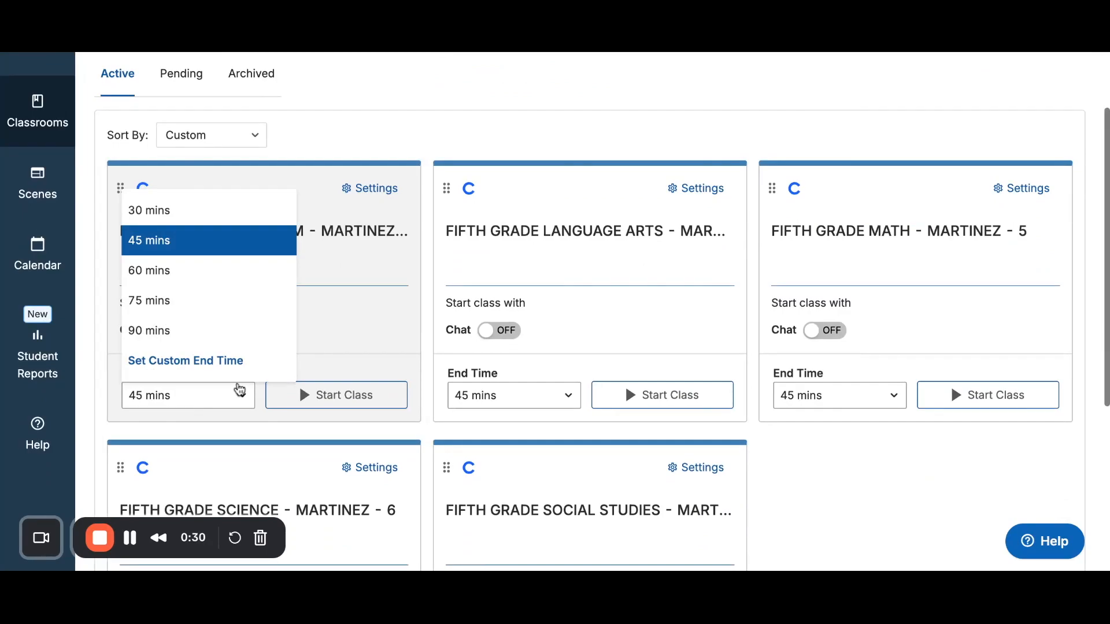
{"action": "left_click", "coordinate": [223, 211]}
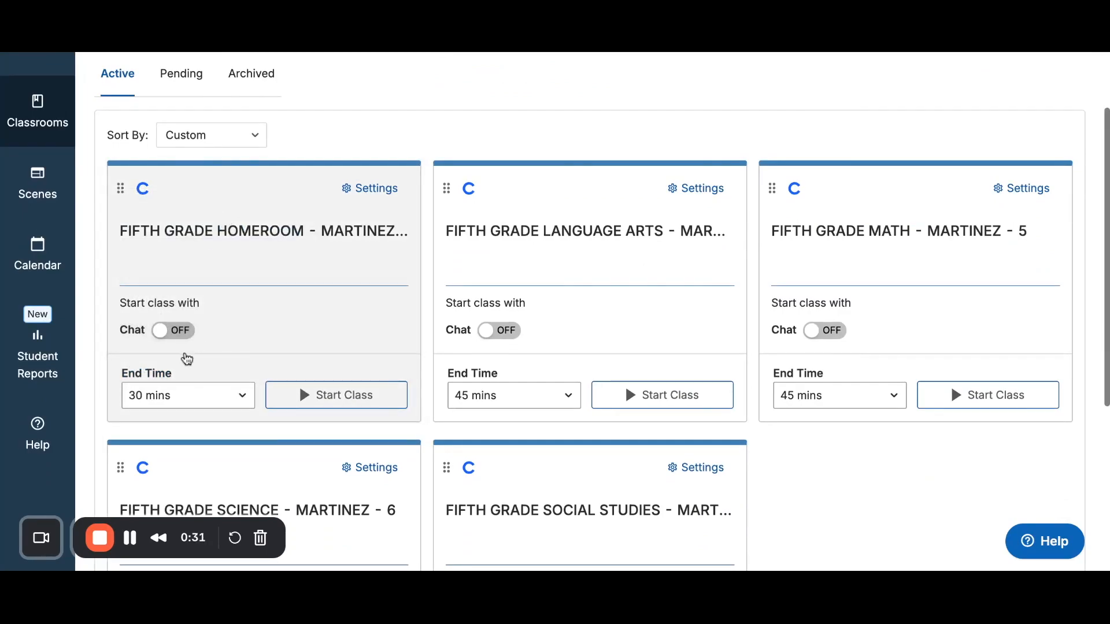
{"action": "left_click", "coordinate": [211, 397]}
{"action": "left_click", "coordinate": [191, 244]}
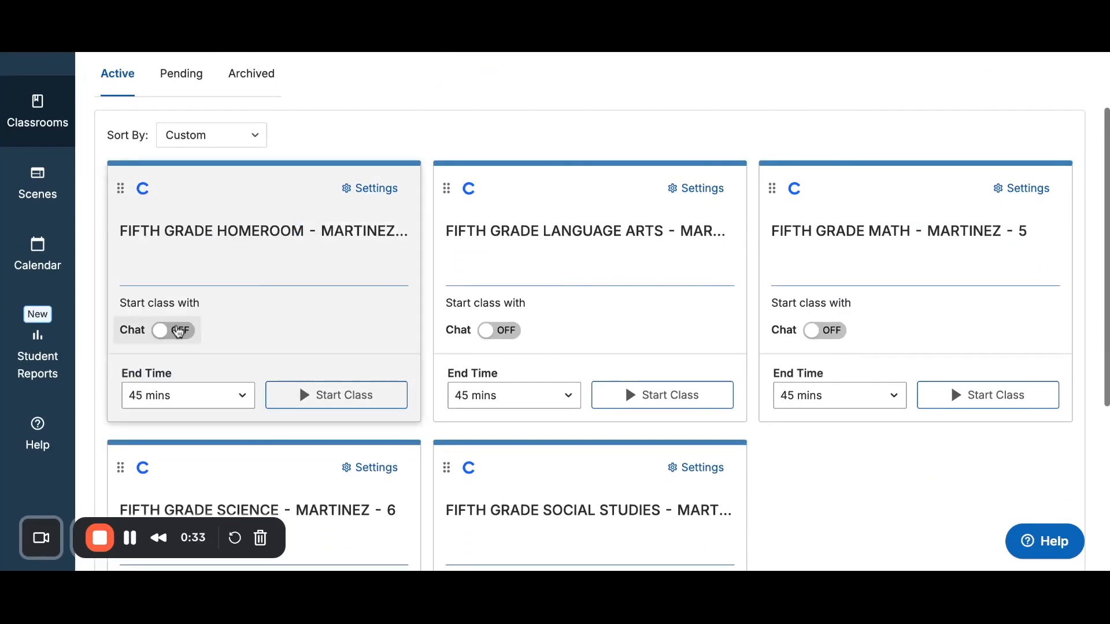
Try switching chat on for the Fifth Grade Homeroom classroom and switch it off again.
{"action": "left_click", "coordinate": [166, 338]}
{"action": "left_click", "coordinate": [173, 334]}
{"action": "left_click", "coordinate": [299, 396]}
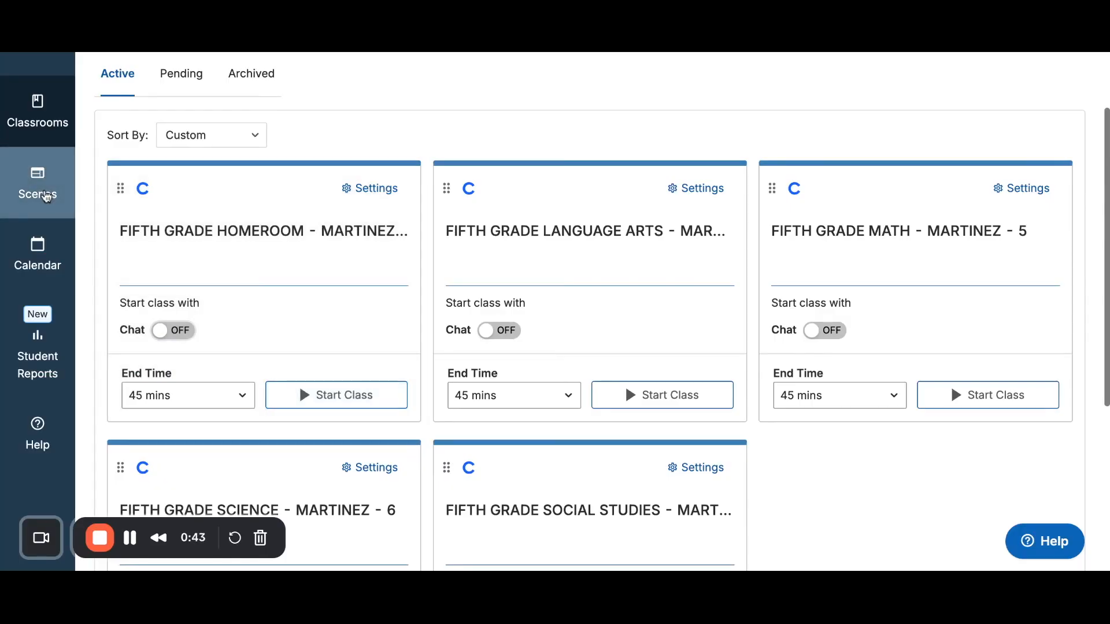
Start a new allowed websites list in Scenes, name it "Example scene" and continue to its website selection.
{"action": "left_click", "coordinate": [47, 195]}
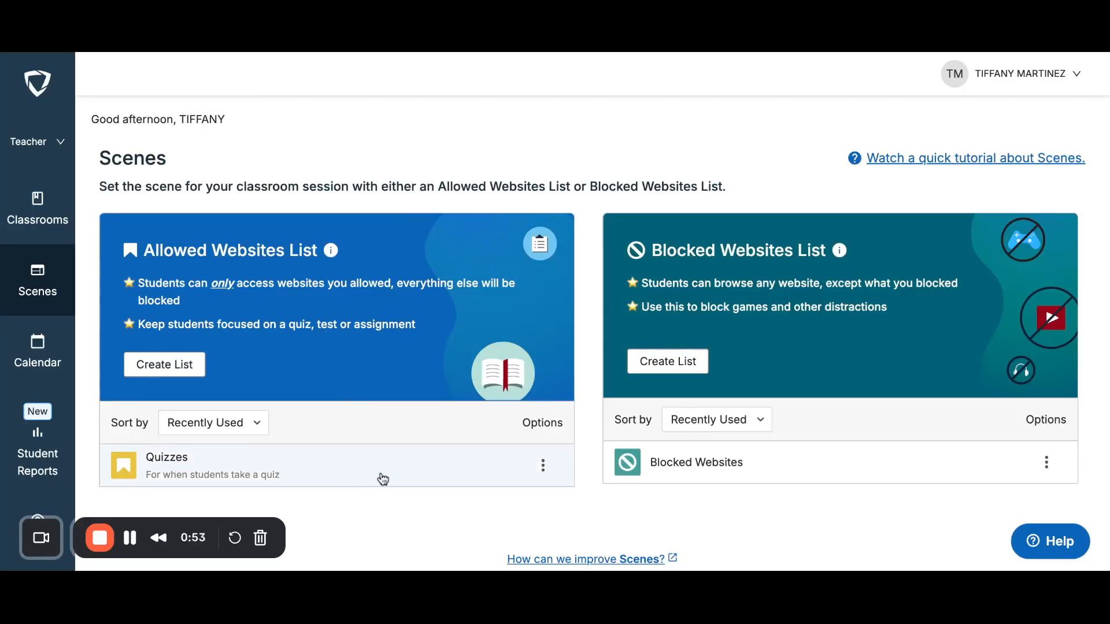
{"action": "left_click", "coordinate": [188, 366]}
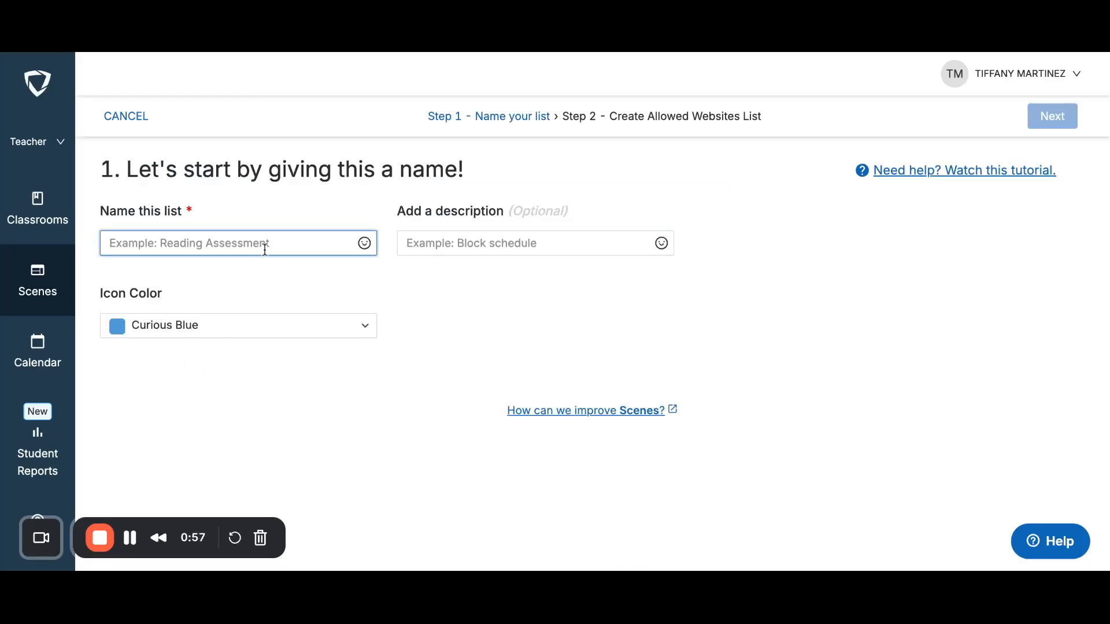
{"action": "type", "text": "Example scene"}
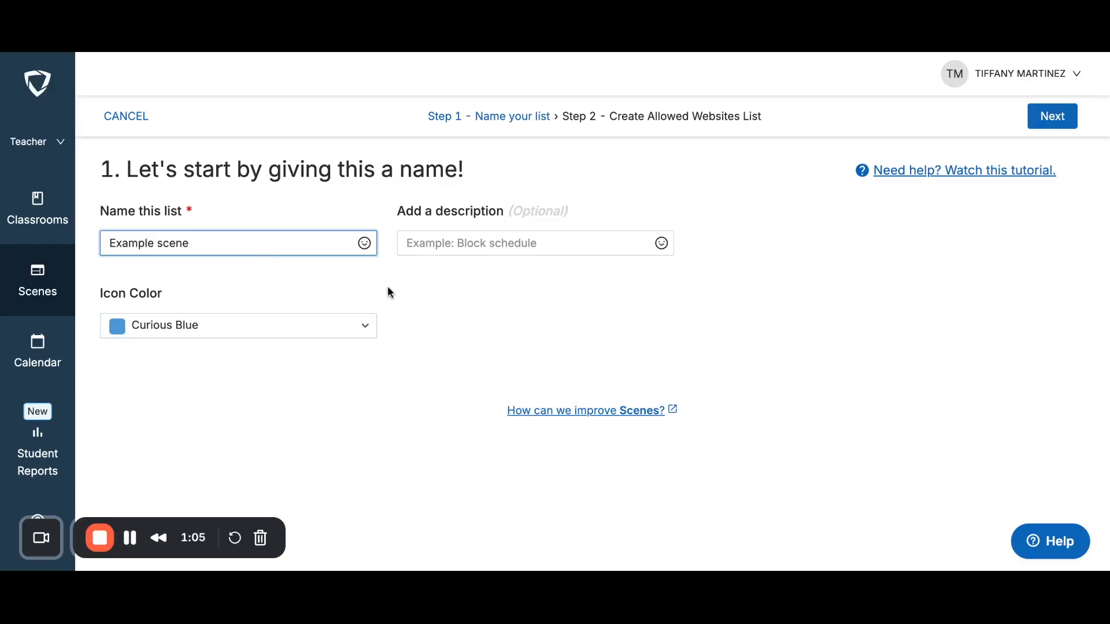
{"action": "left_click", "coordinate": [1052, 116]}
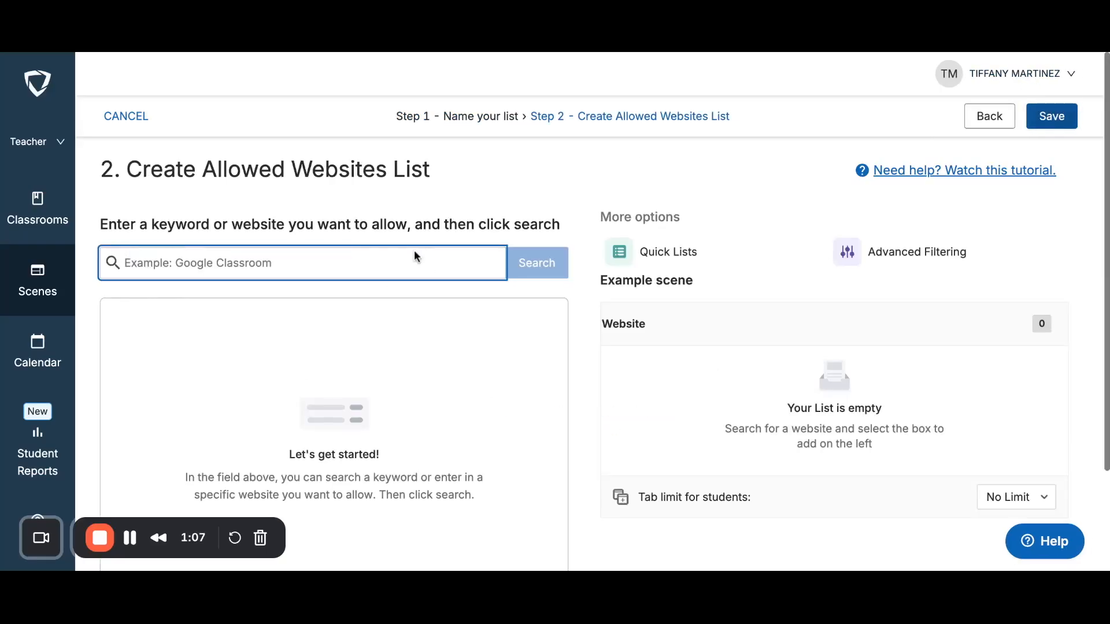
Search for "Google Classroom" and add classroom.google.com to the allowed websites.
{"action": "type", "text": "Google"}
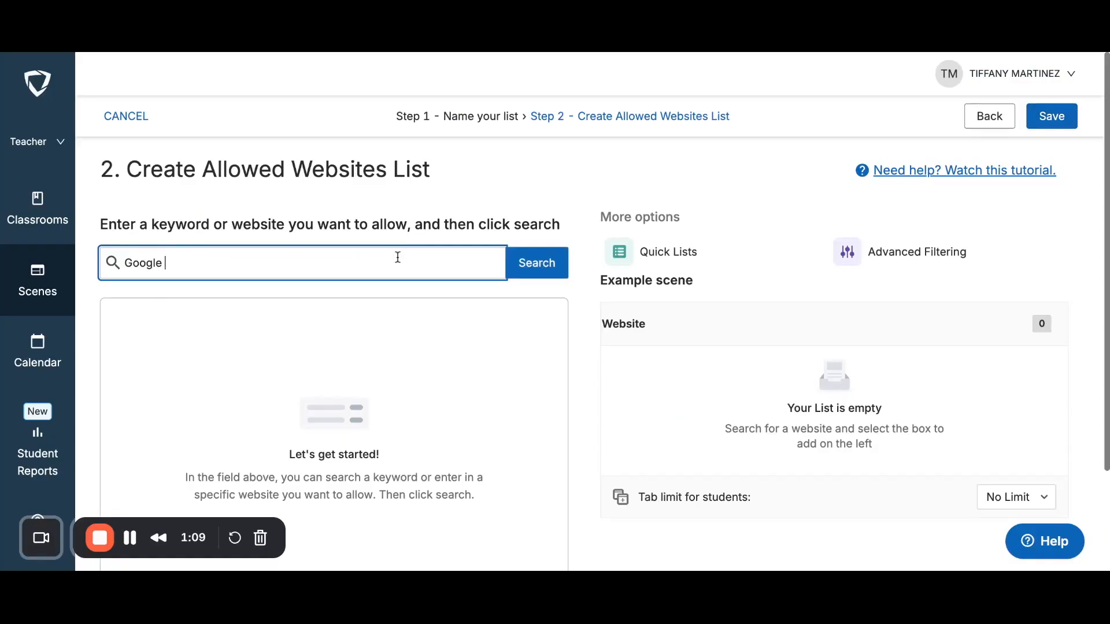
{"action": "type", "text": " Classroom"}
{"action": "left_click", "coordinate": [550, 275]}
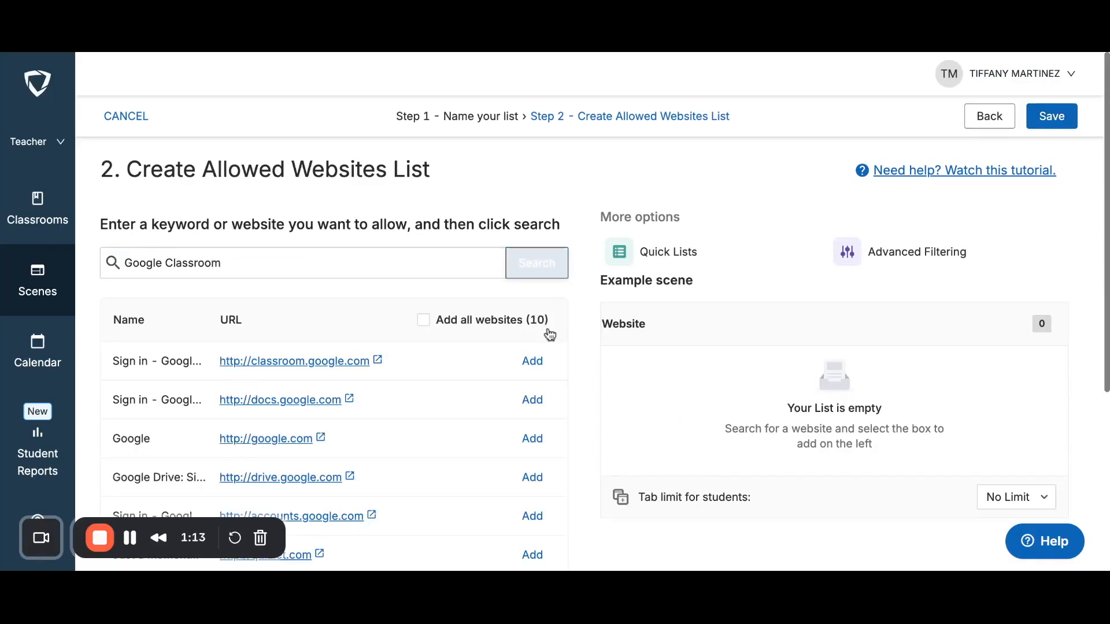
{"action": "left_click", "coordinate": [533, 362]}
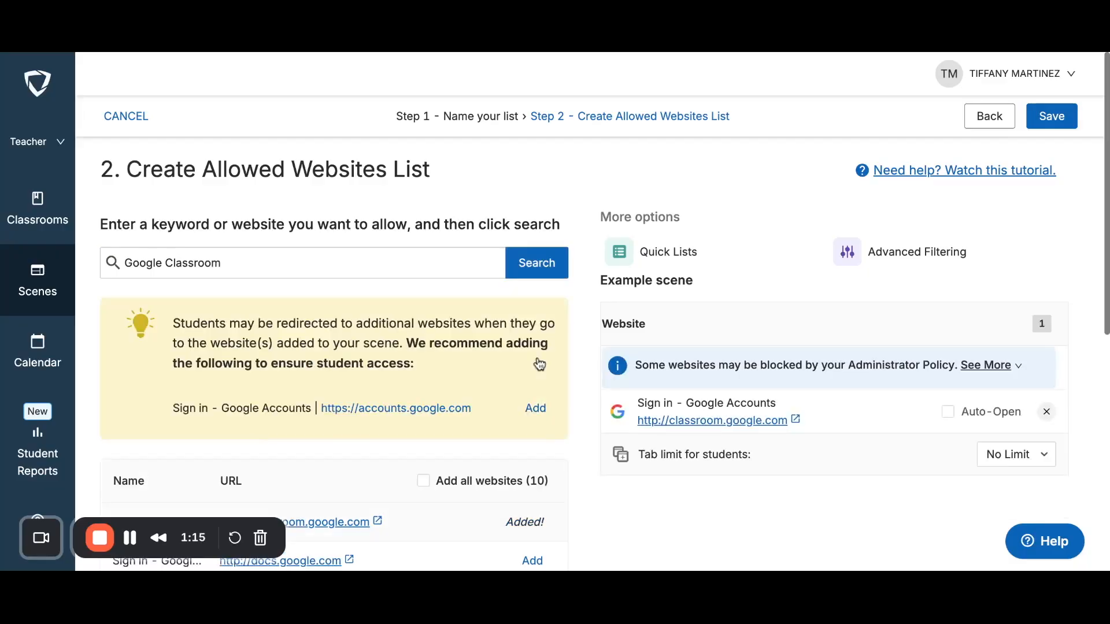
Add docs.google.com, drive.google.com and accounts.google.com to the allowed websites and save the scene.
{"action": "scroll", "coordinate": [539, 364], "scroll_direction": "down", "scroll_amount": 2}
{"action": "scroll", "coordinate": [539, 364], "scroll_direction": "up", "scroll_amount": 2}
{"action": "scroll", "coordinate": [539, 365], "scroll_direction": "down", "scroll_amount": 3}
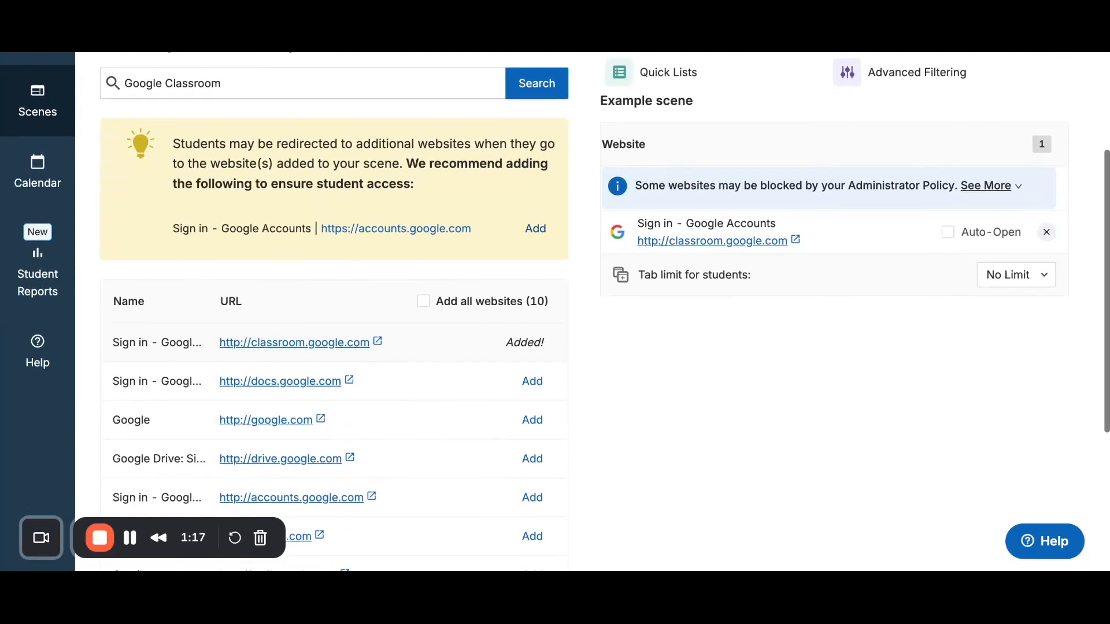
{"action": "left_click", "coordinate": [533, 370]}
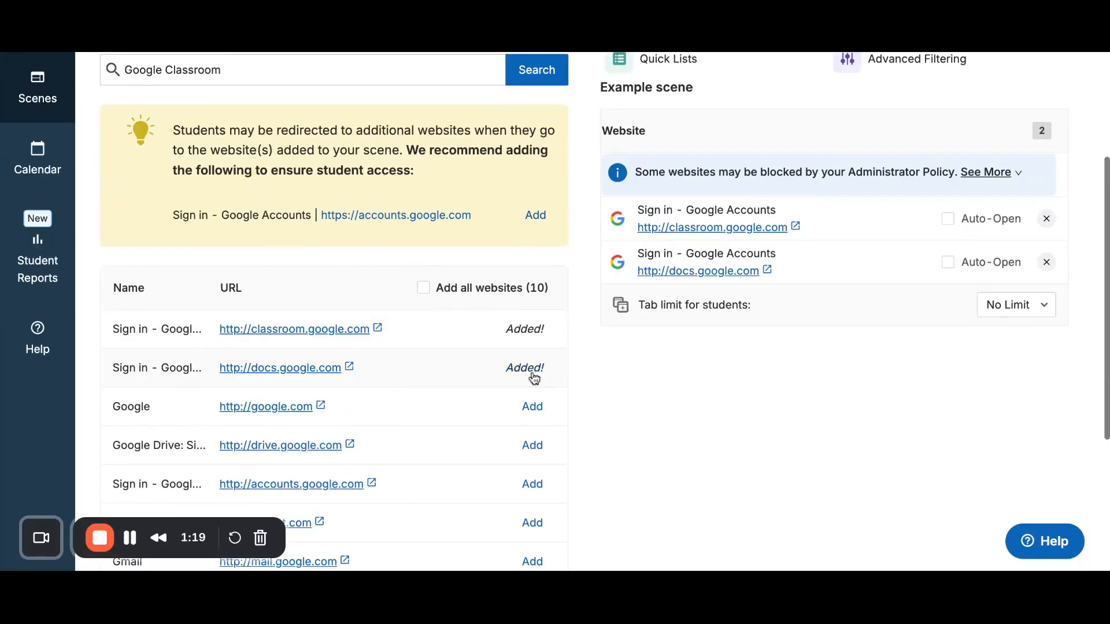
{"action": "left_click", "coordinate": [535, 448]}
{"action": "scroll", "coordinate": [537, 452], "scroll_direction": "down", "scroll_amount": 2}
{"action": "left_click", "coordinate": [538, 362]}
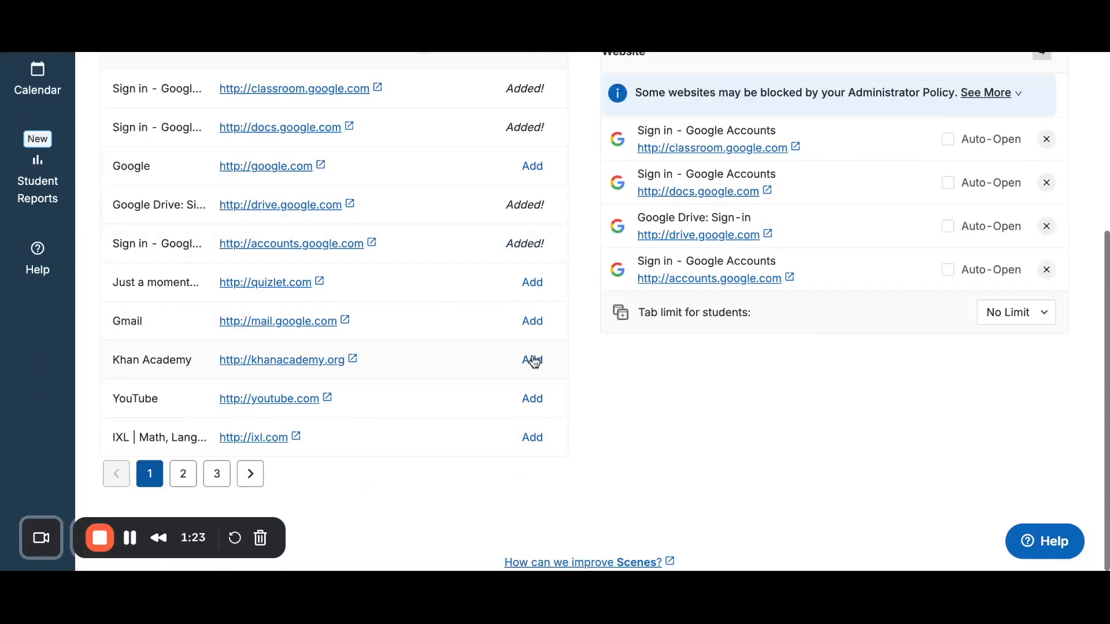
{"action": "scroll", "coordinate": [534, 363], "scroll_direction": "up", "scroll_amount": 4}
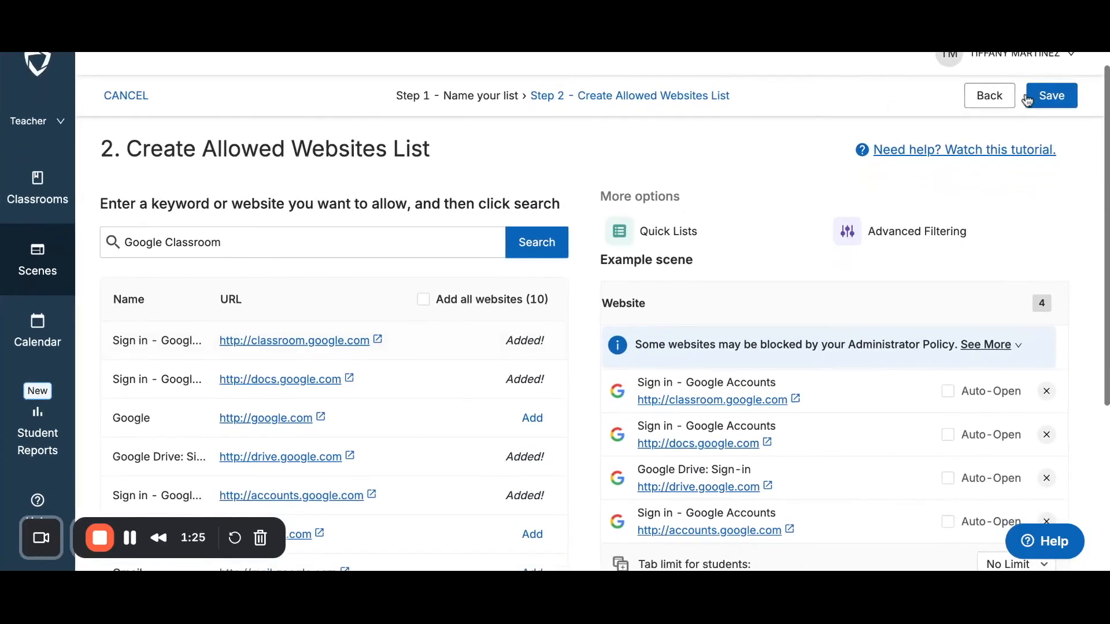
{"action": "left_click", "coordinate": [1045, 108]}
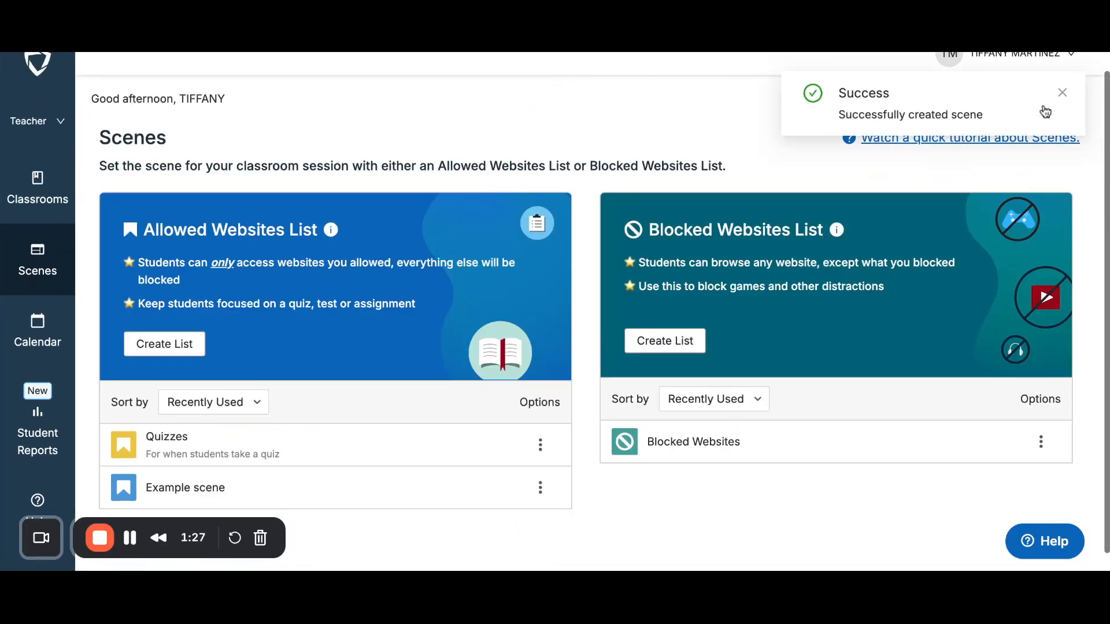
View the options available for Example scene.
{"action": "left_click", "coordinate": [541, 489]}
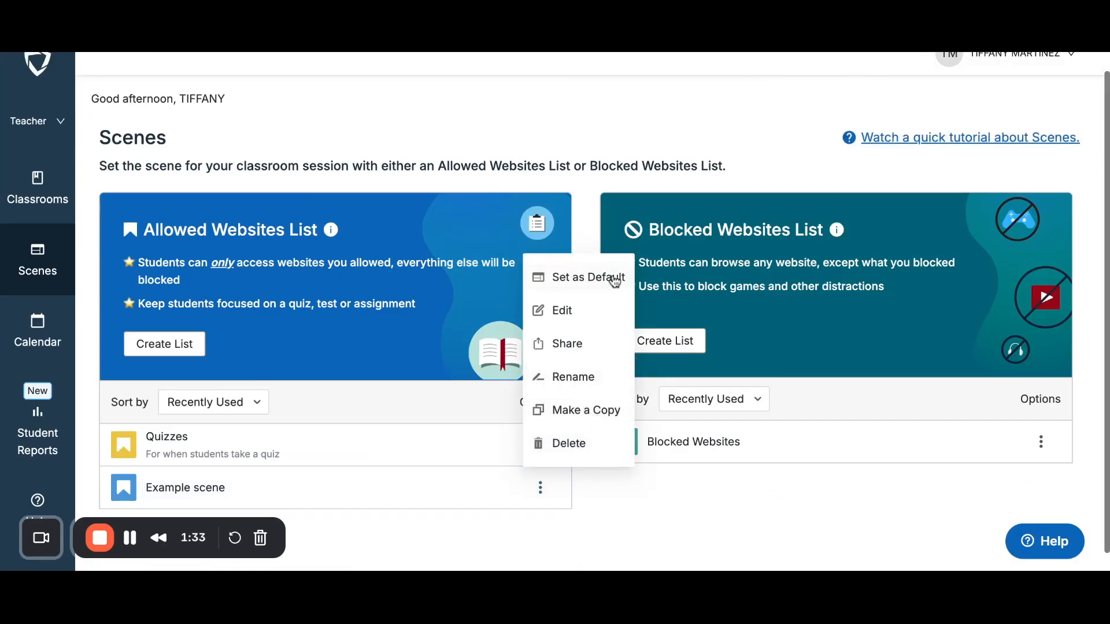
{"action": "left_click", "coordinate": [589, 193]}
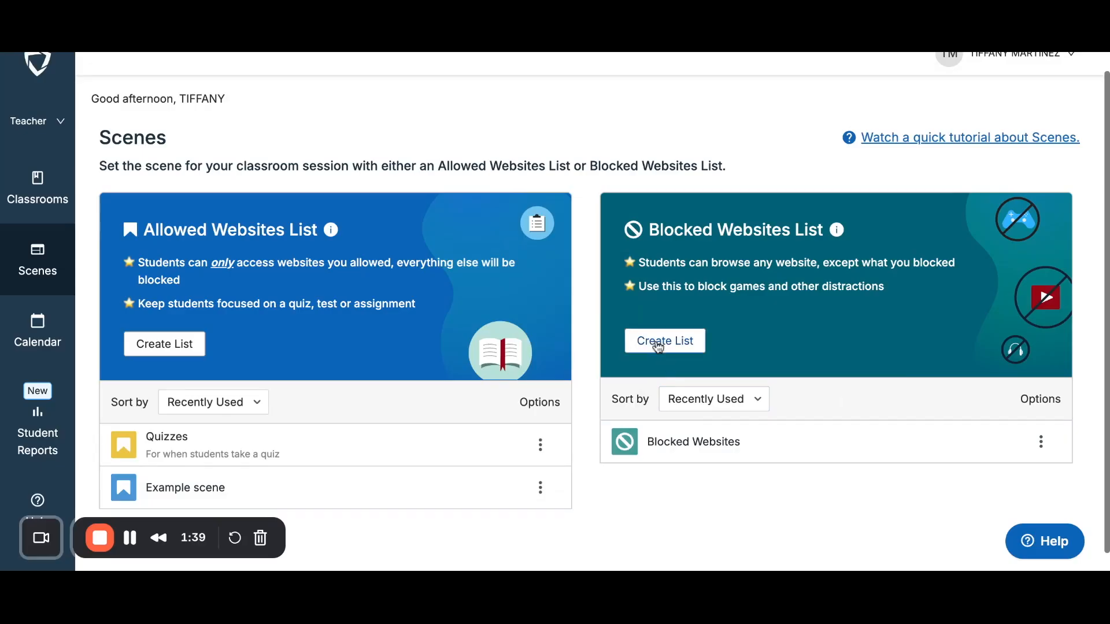
Open the existing Blocked Websites scene for editing and review the sites on its list.
{"action": "left_click", "coordinate": [639, 442]}
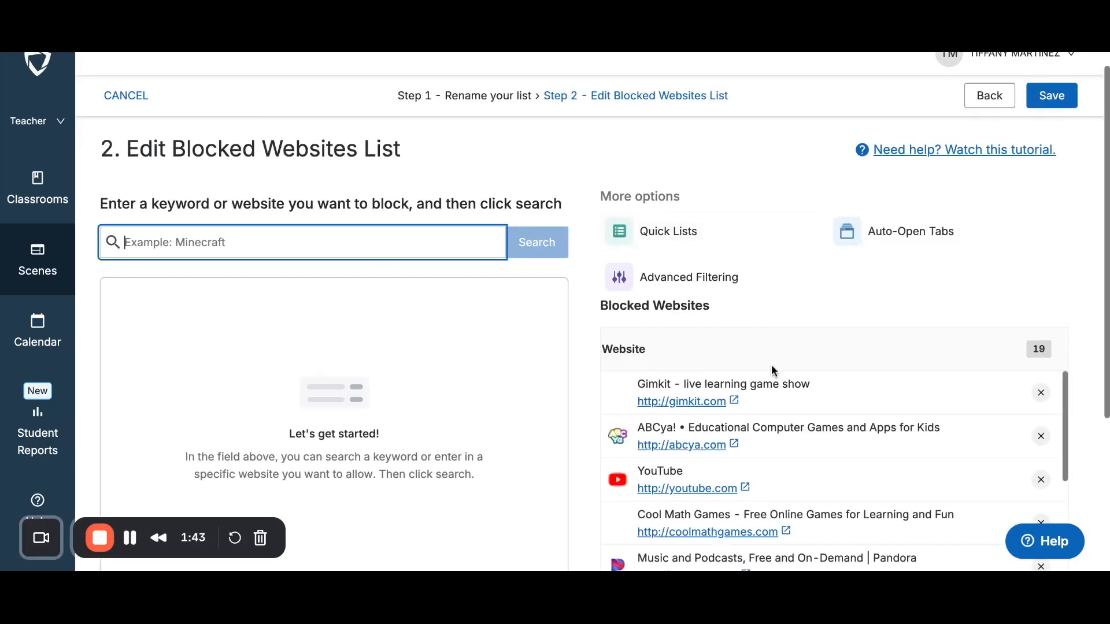
{"action": "scroll", "coordinate": [771, 364], "scroll_direction": "down", "scroll_amount": 5}
{"action": "scroll", "coordinate": [832, 370], "scroll_direction": "down", "scroll_amount": 8}
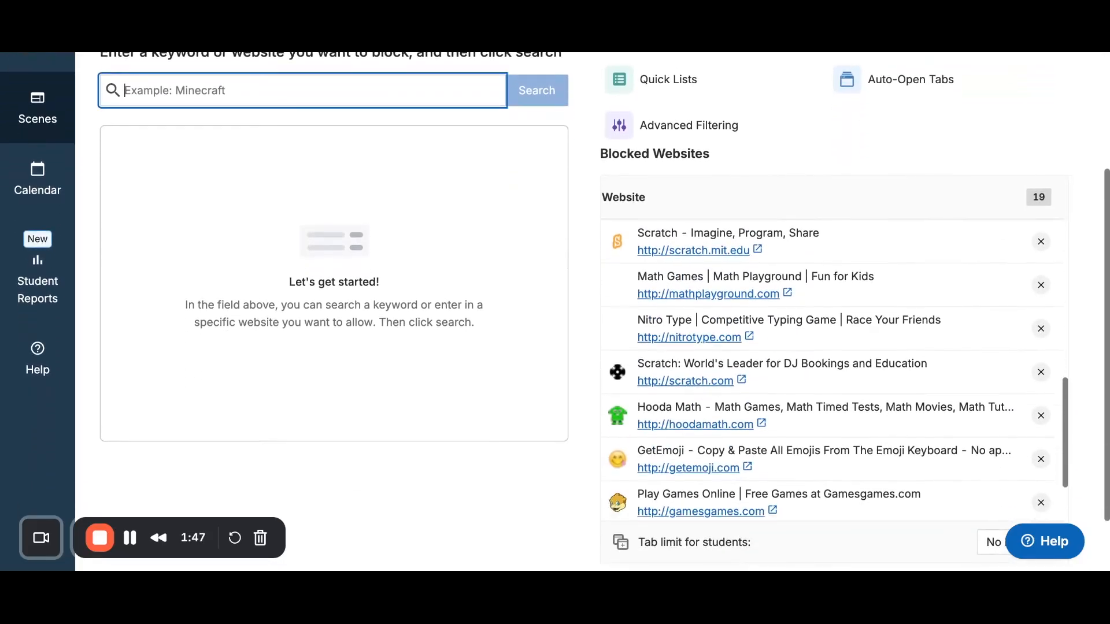
{"action": "scroll", "coordinate": [833, 370], "scroll_direction": "down", "scroll_amount": 2}
{"action": "scroll", "coordinate": [832, 347], "scroll_direction": "down", "scroll_amount": 2}
{"action": "scroll", "coordinate": [832, 324], "scroll_direction": "up", "scroll_amount": 10}
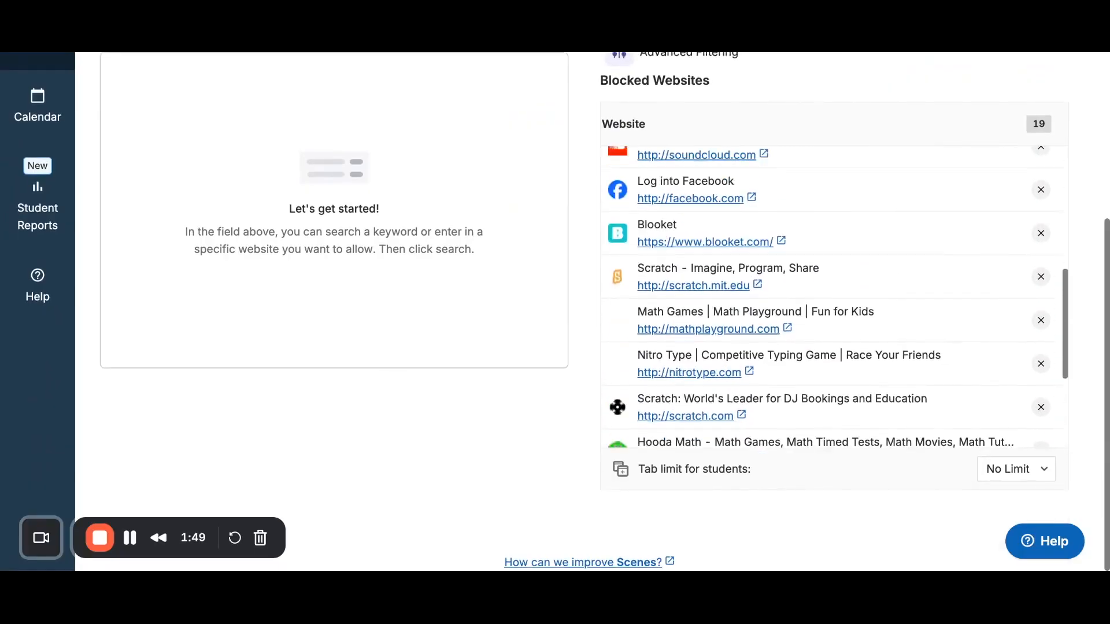
{"action": "scroll", "coordinate": [589, 312], "scroll_direction": "up", "scroll_amount": 5}
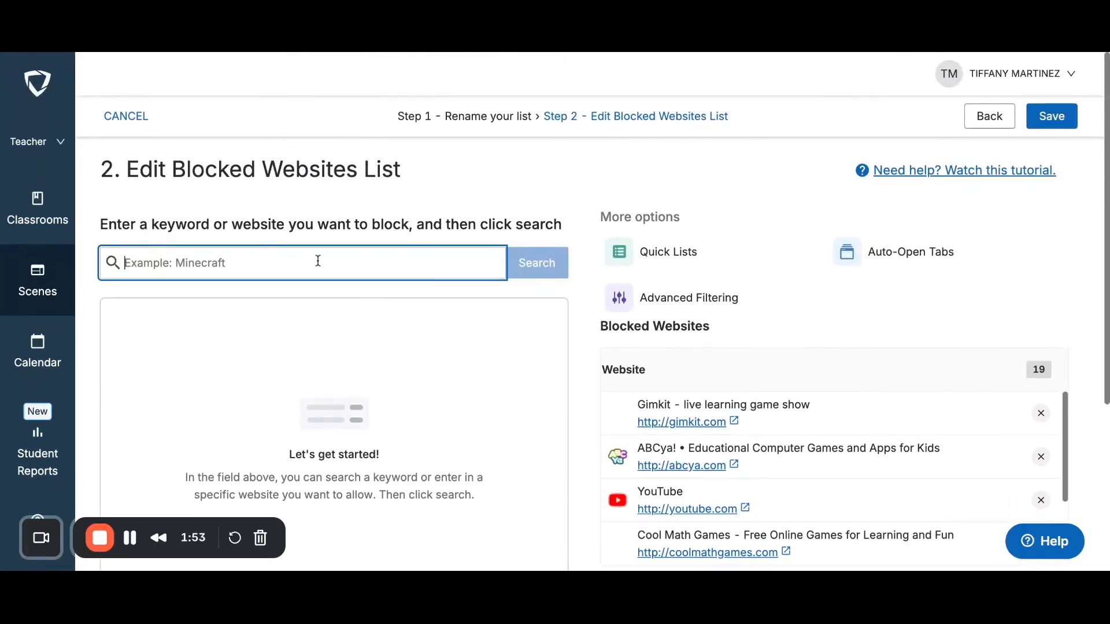
Search for "minecraft", add classic.minecraft.net to the blocked websites and save the scene.
{"action": "type", "text": "minecraft"}
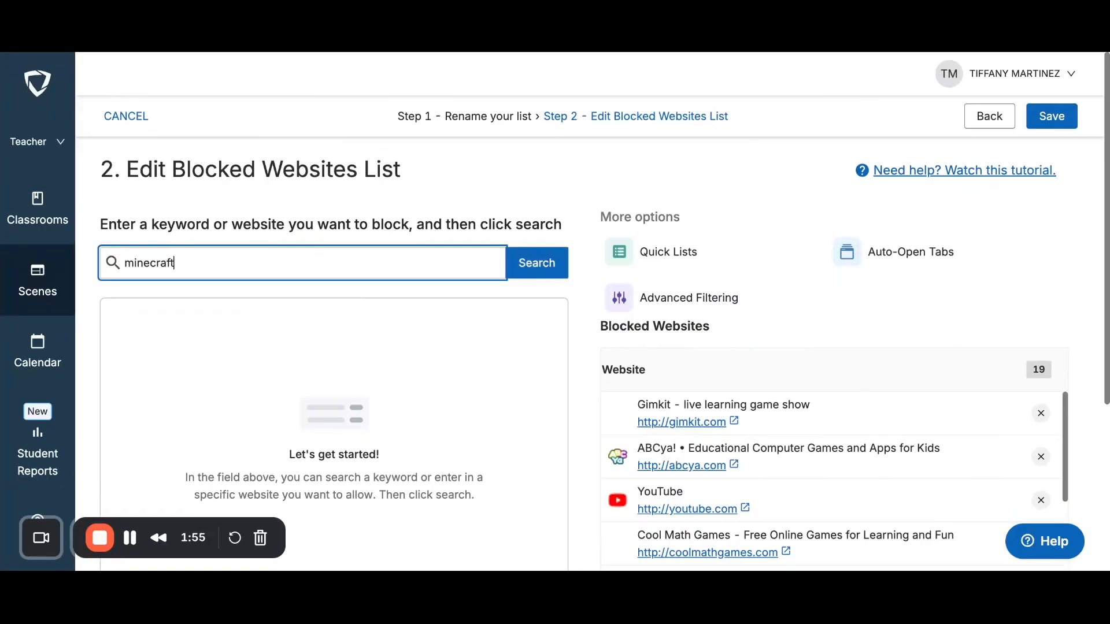
{"action": "left_click", "coordinate": [537, 263]}
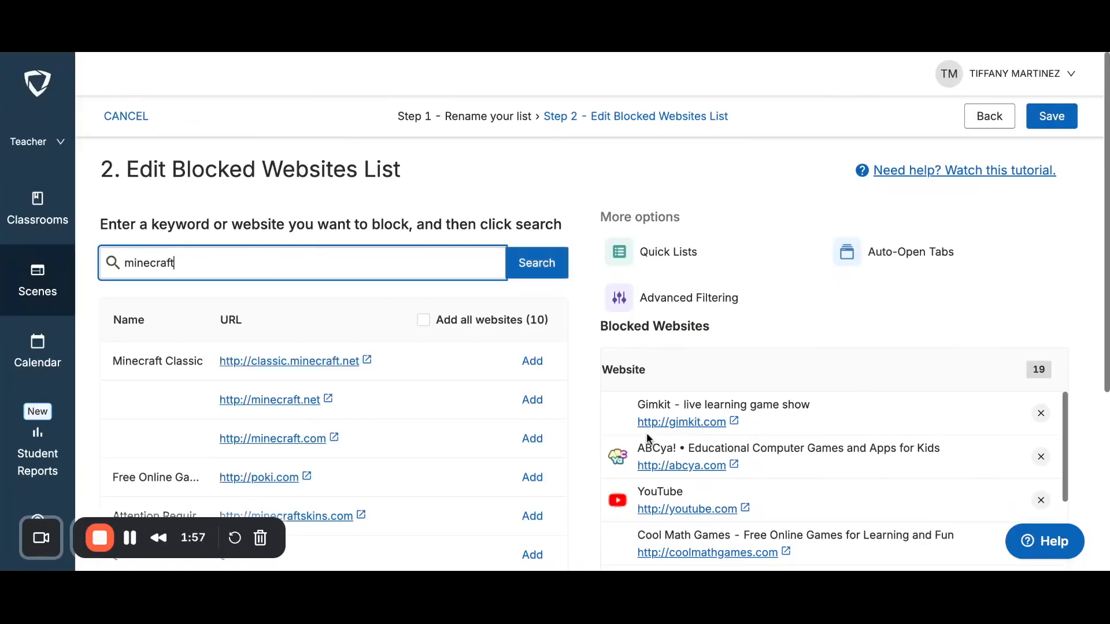
{"action": "left_click", "coordinate": [535, 370]}
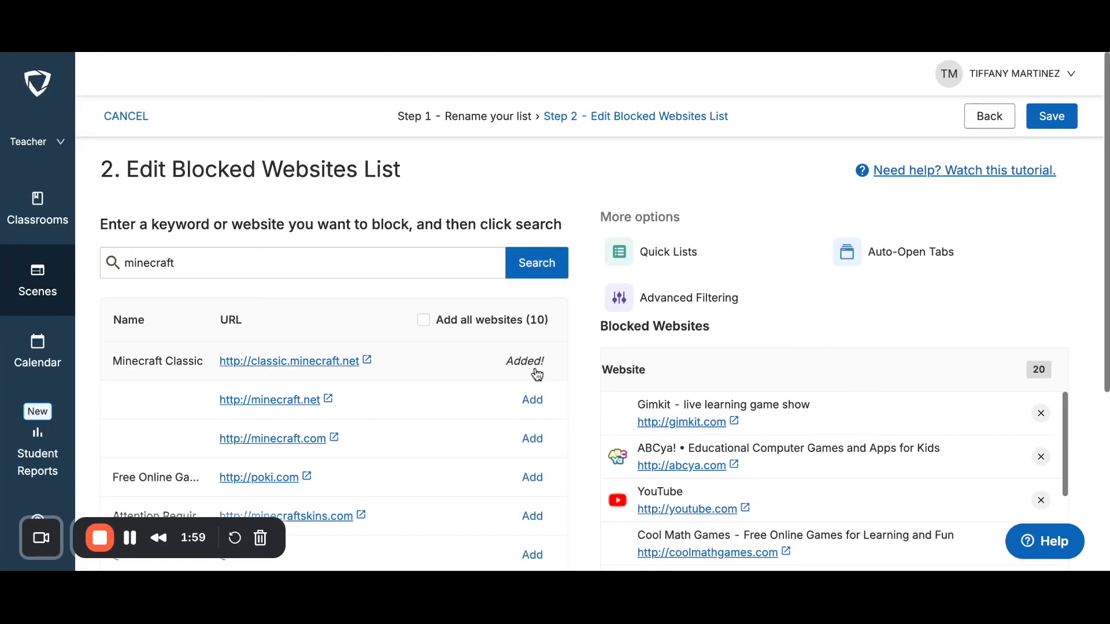
{"action": "scroll", "coordinate": [731, 309], "scroll_direction": "down", "scroll_amount": 1}
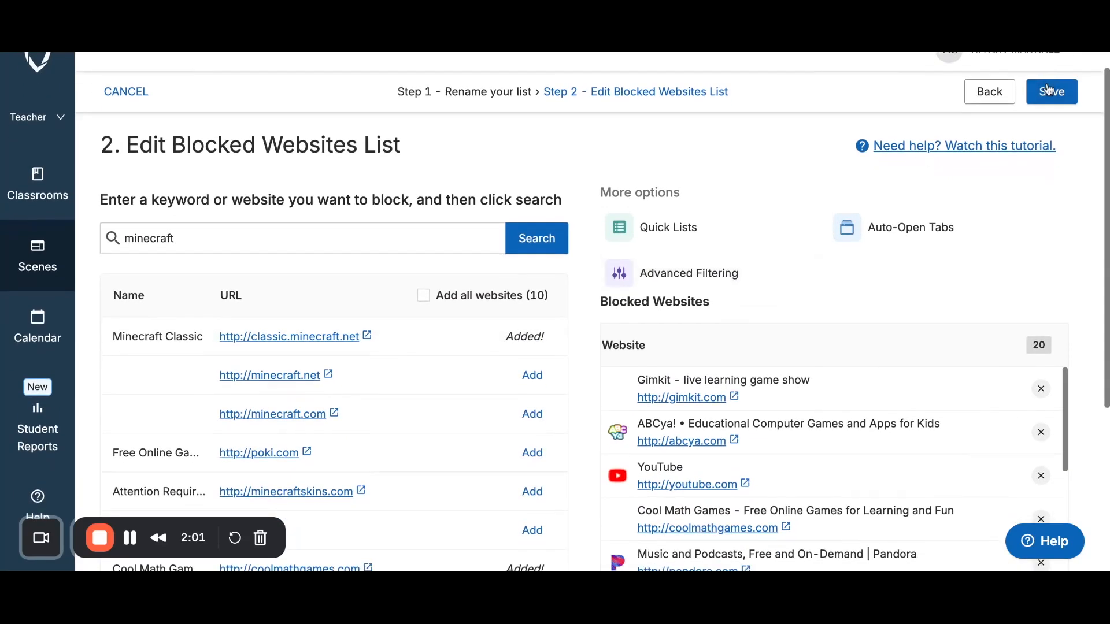
{"action": "left_click", "coordinate": [1046, 99]}
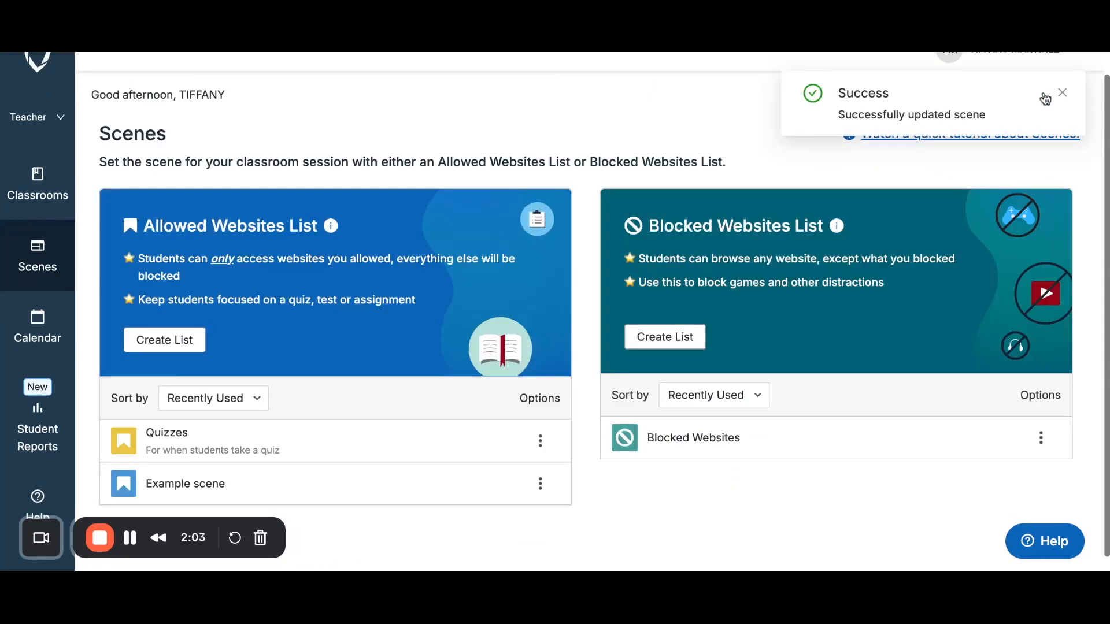
{"action": "left_click", "coordinate": [1061, 94]}
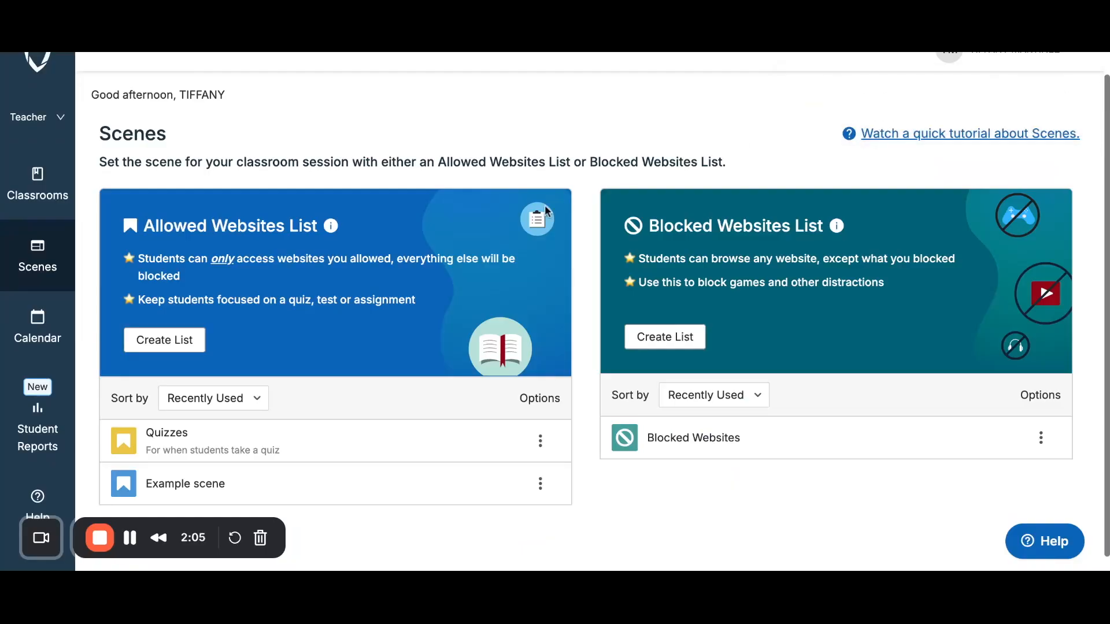
{"action": "left_click", "coordinate": [700, 335]}
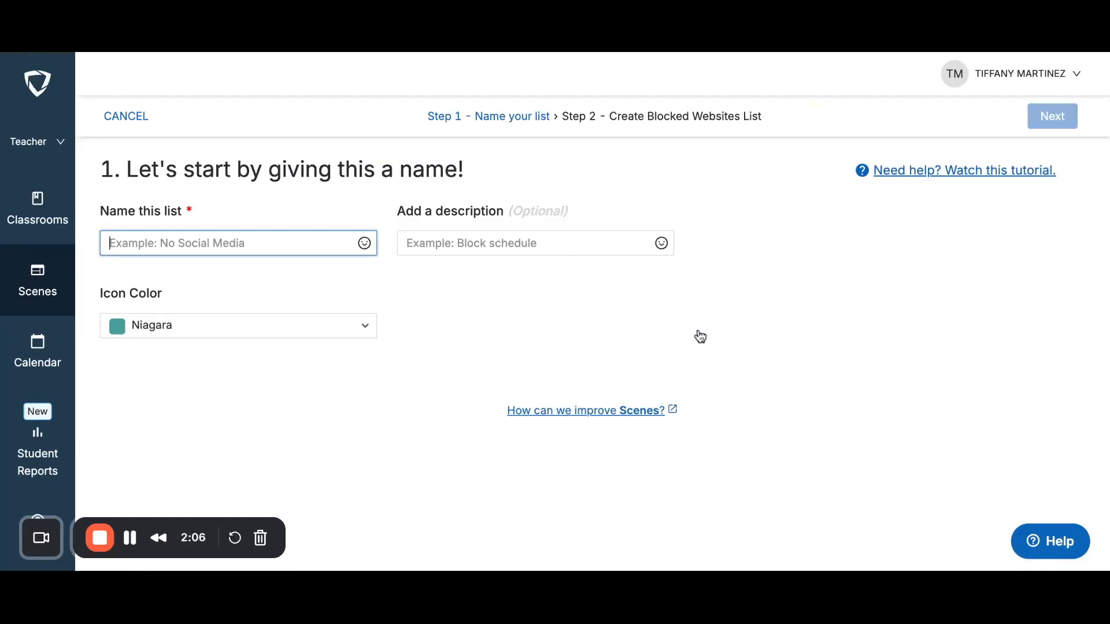
{"action": "left_click", "coordinate": [312, 246]}
{"action": "left_click", "coordinate": [122, 130]}
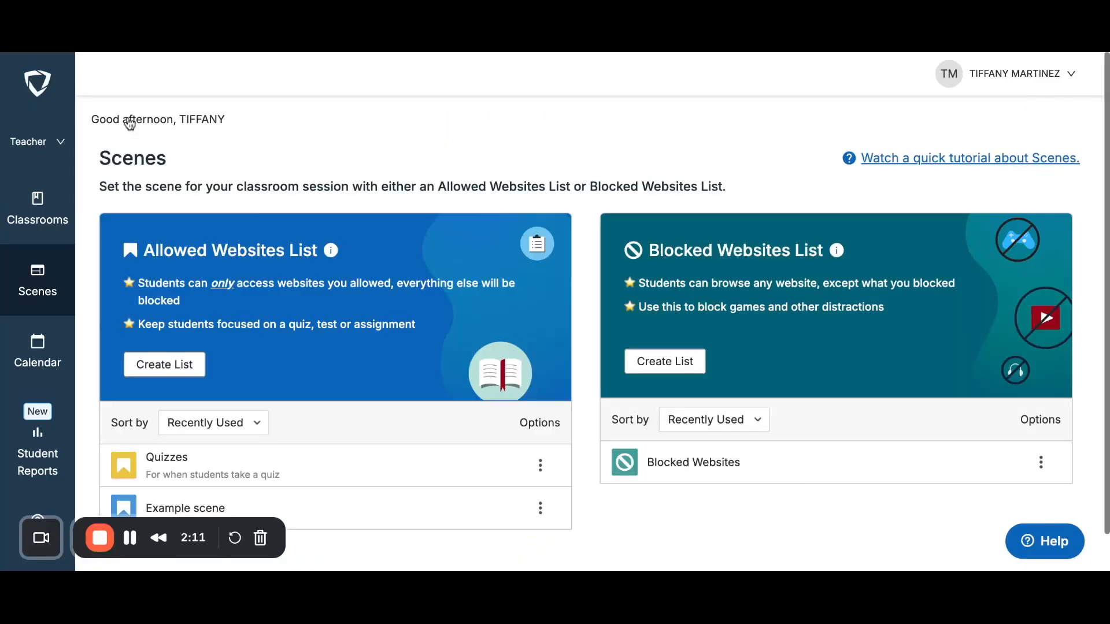
Look over the quick tutorial about Scenes, then close it.
{"action": "left_click", "coordinate": [896, 164]}
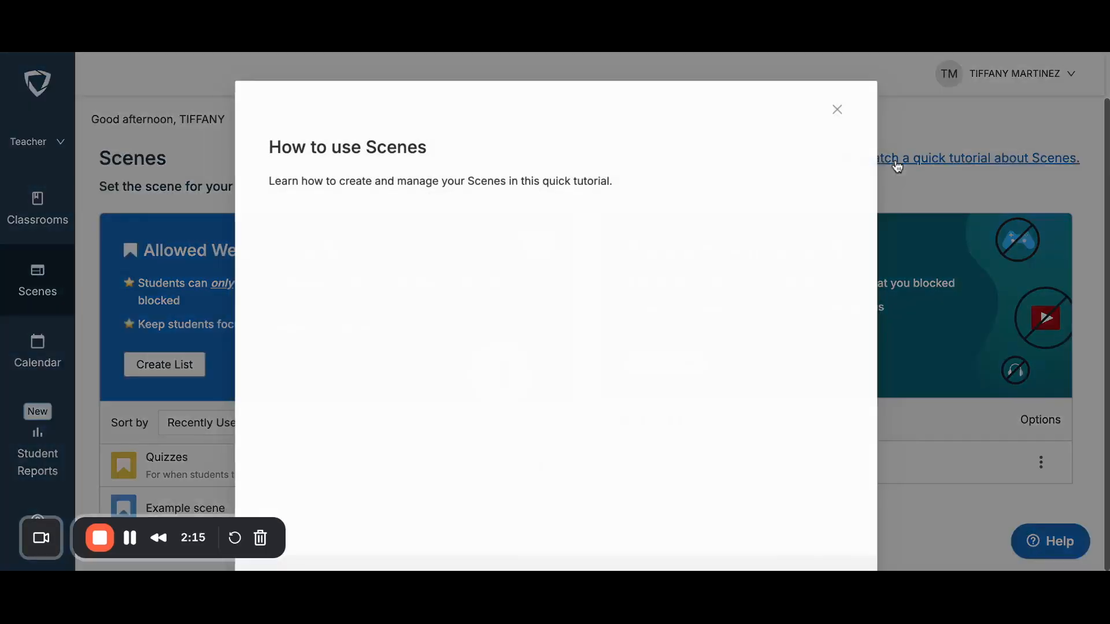
{"action": "scroll", "coordinate": [537, 285], "scroll_direction": "up", "scroll_amount": 3}
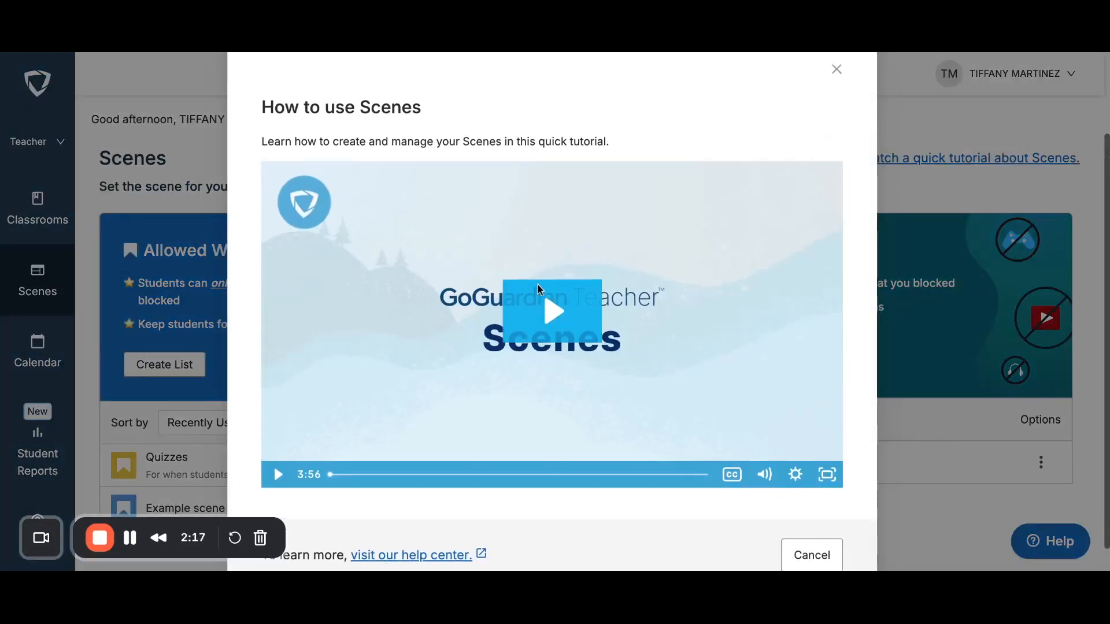
{"action": "scroll", "coordinate": [538, 284], "scroll_direction": "down", "scroll_amount": 3}
{"action": "scroll", "coordinate": [728, 194], "scroll_direction": "up", "scroll_amount": 1}
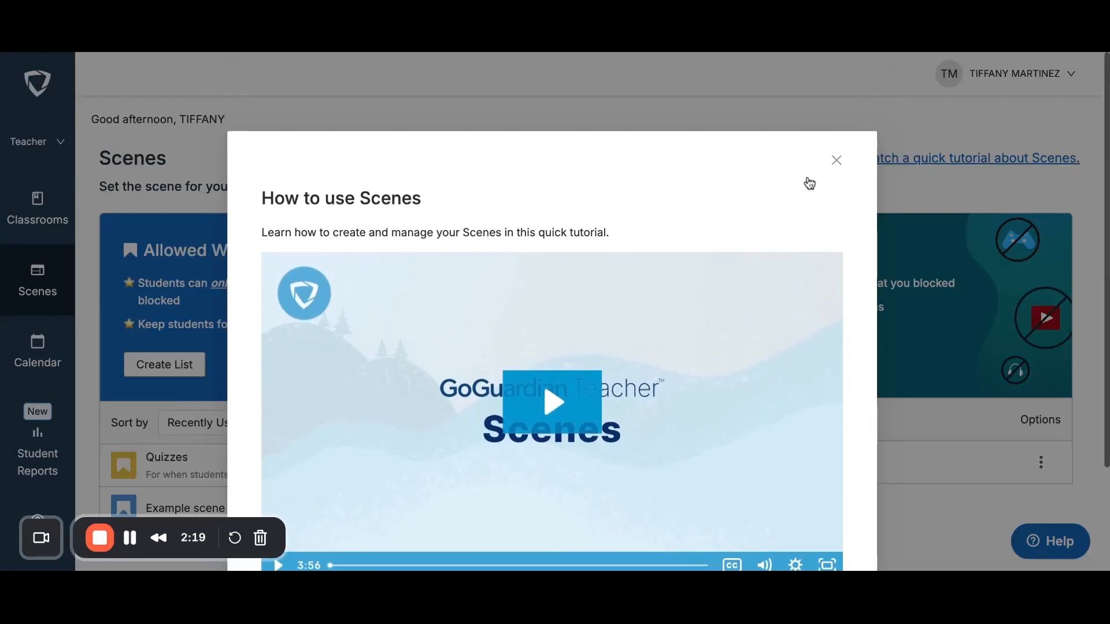
{"action": "left_click", "coordinate": [839, 163]}
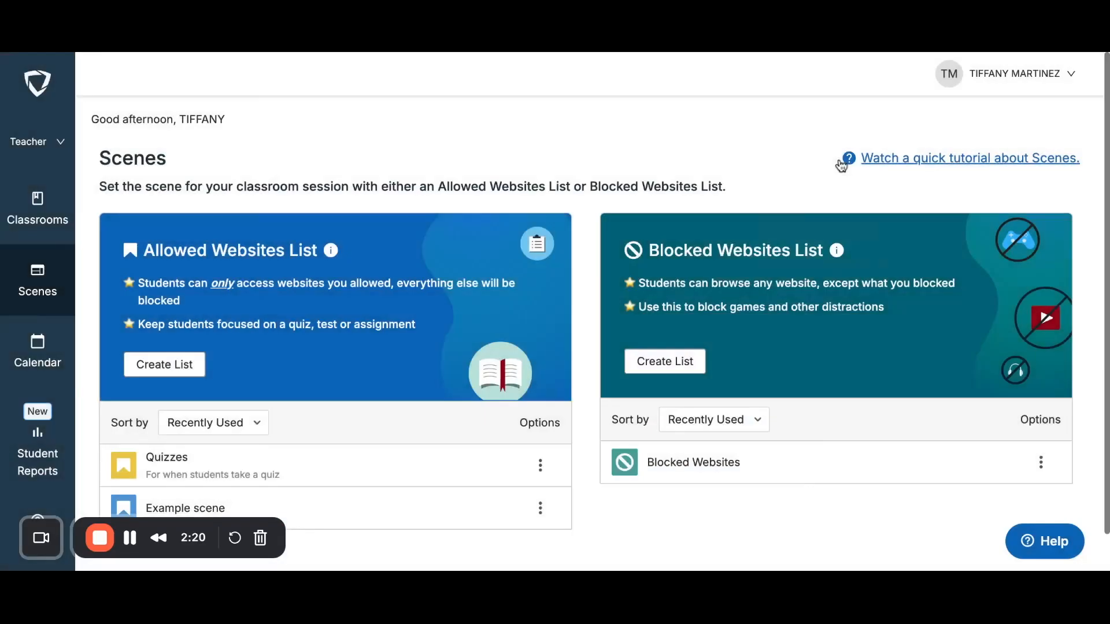
Run a student report for the first student listed in the Fifth Grade Homeroom classroom.
{"action": "left_click", "coordinate": [56, 411]}
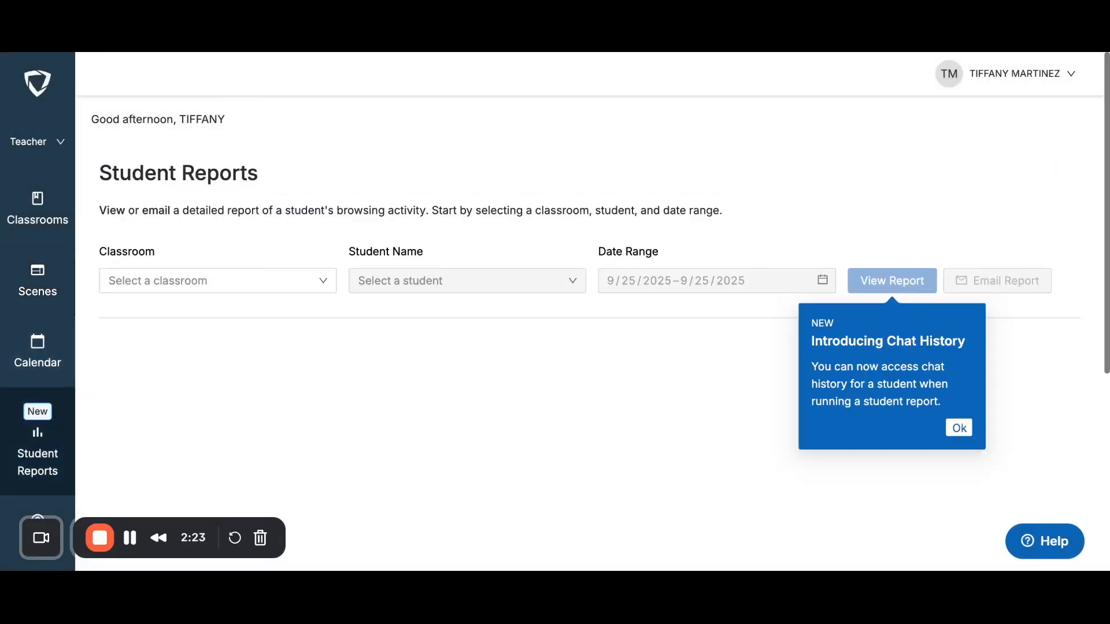
{"action": "left_click", "coordinate": [317, 281]}
{"action": "left_click", "coordinate": [292, 339]}
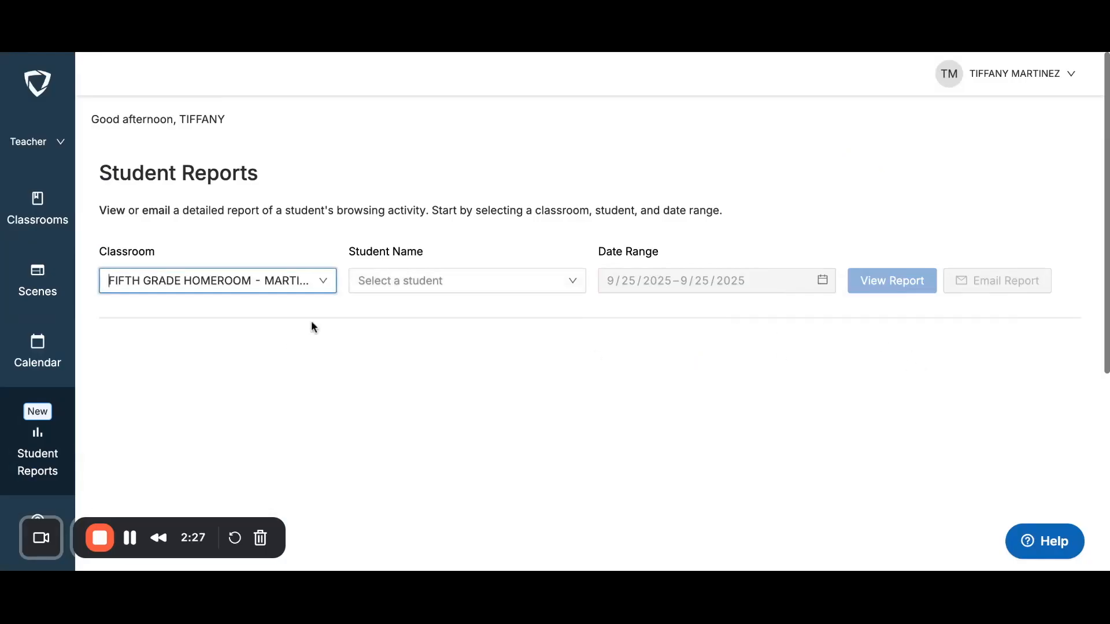
{"action": "left_click", "coordinate": [479, 272]}
{"action": "left_click", "coordinate": [446, 314]}
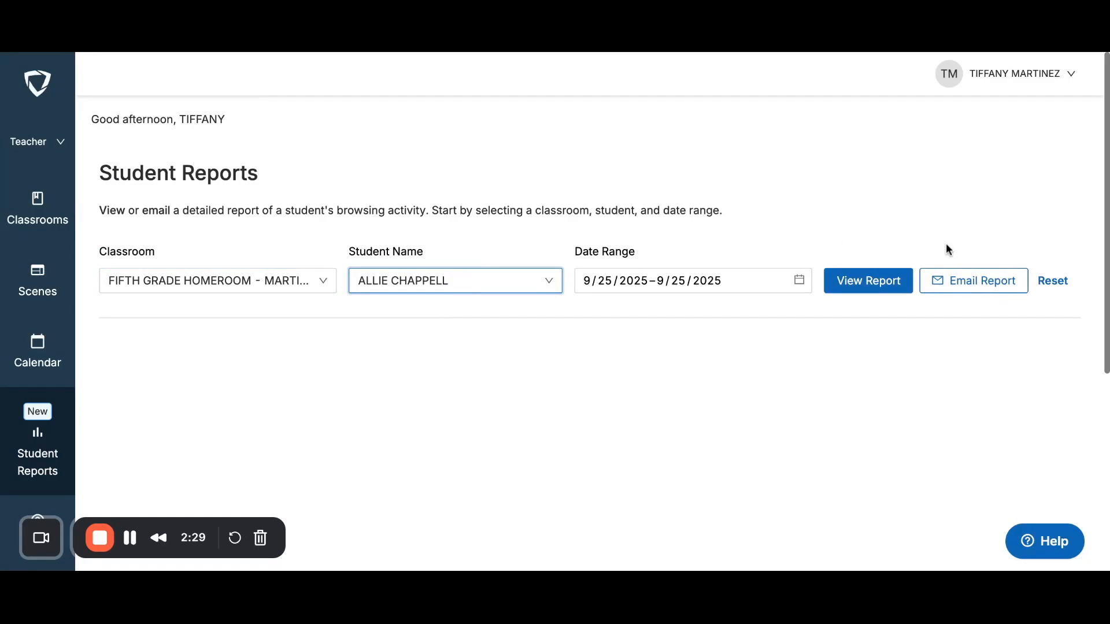
{"action": "left_click", "coordinate": [864, 280]}
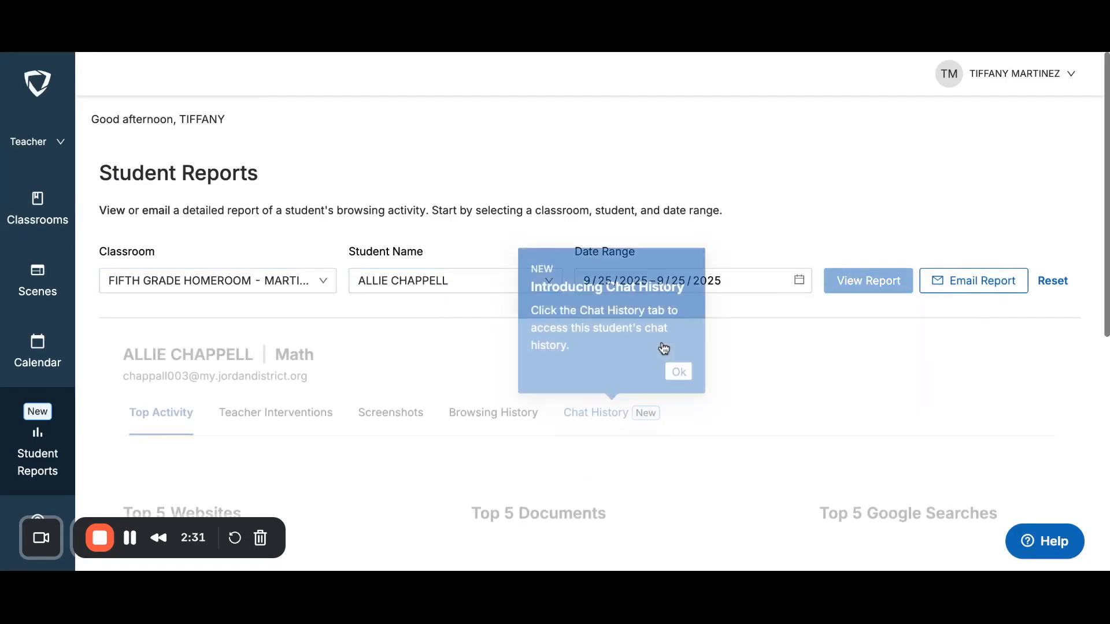
View the date range choices available for the student report.
{"action": "left_click", "coordinate": [789, 318]}
{"action": "left_click", "coordinate": [798, 282]}
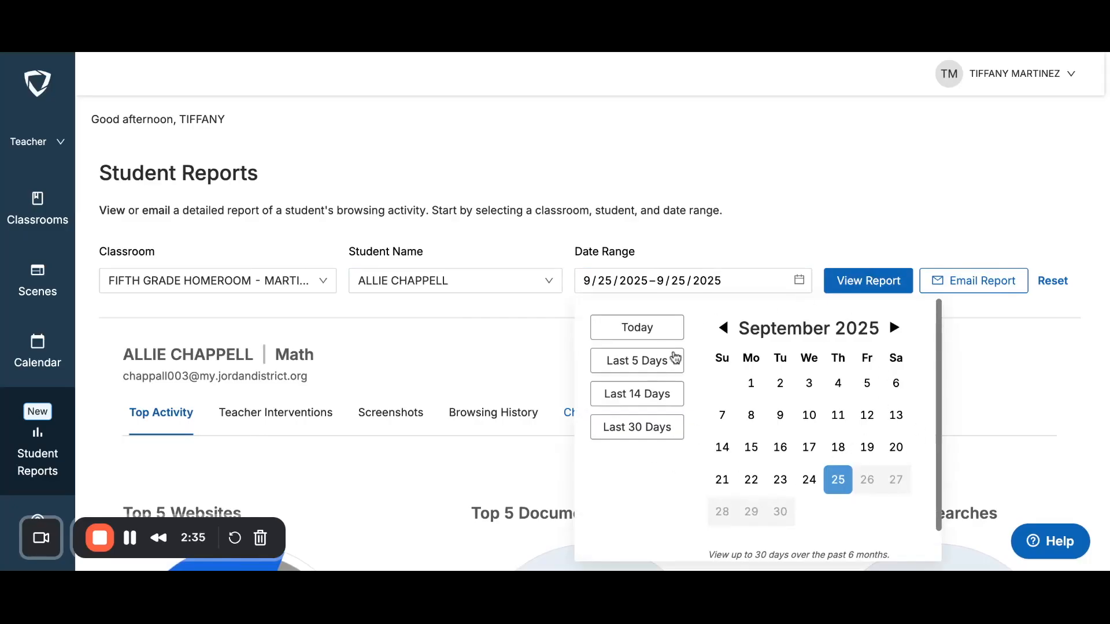
{"action": "left_click", "coordinate": [791, 249]}
Examine the student's top five websites, documents and Google searches, and view the list of selectable students.
{"action": "scroll", "coordinate": [505, 331], "scroll_direction": "down", "scroll_amount": 2}
{"action": "scroll", "coordinate": [506, 337], "scroll_direction": "down", "scroll_amount": 4}
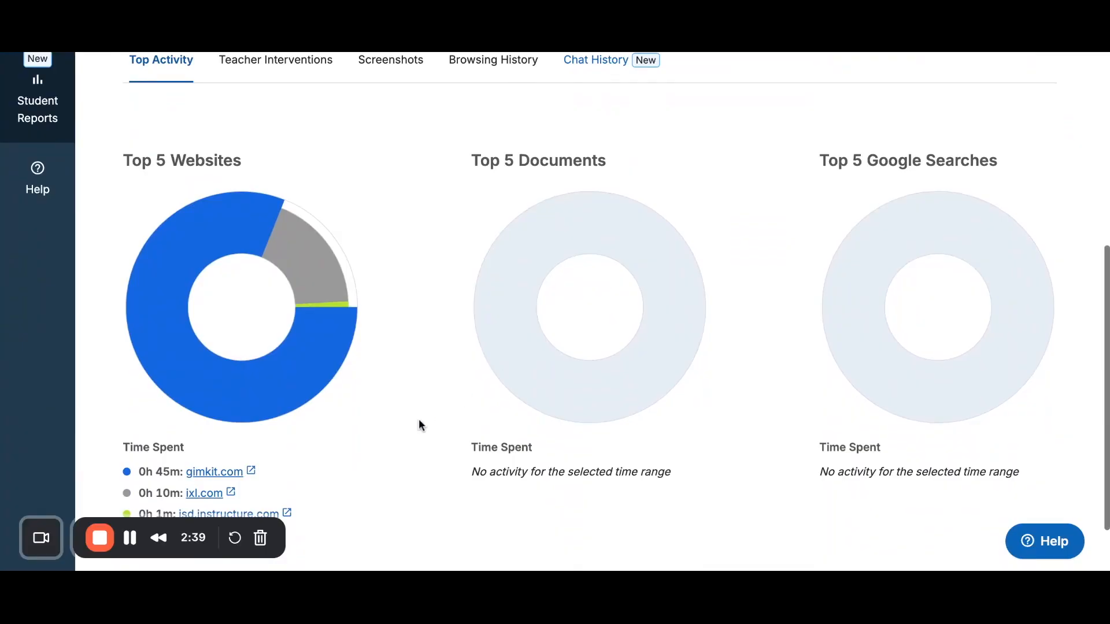
{"action": "scroll", "coordinate": [420, 422], "scroll_direction": "down", "scroll_amount": 1}
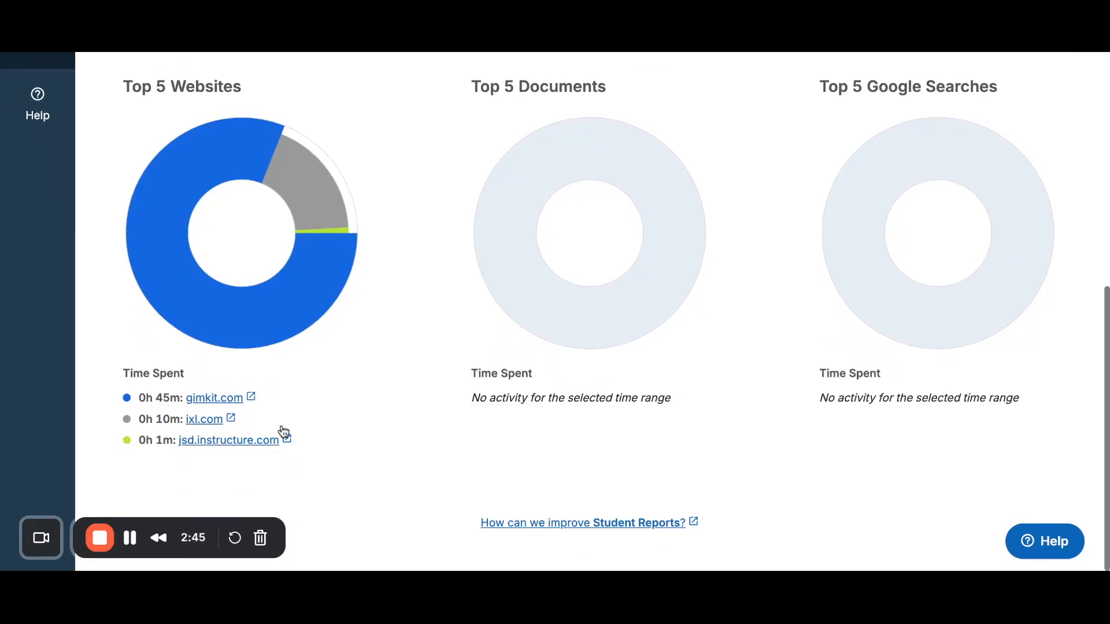
{"action": "scroll", "coordinate": [284, 432], "scroll_direction": "up", "scroll_amount": 2}
{"action": "scroll", "coordinate": [283, 433], "scroll_direction": "down", "scroll_amount": 1}
{"action": "scroll", "coordinate": [283, 432], "scroll_direction": "down", "scroll_amount": 1}
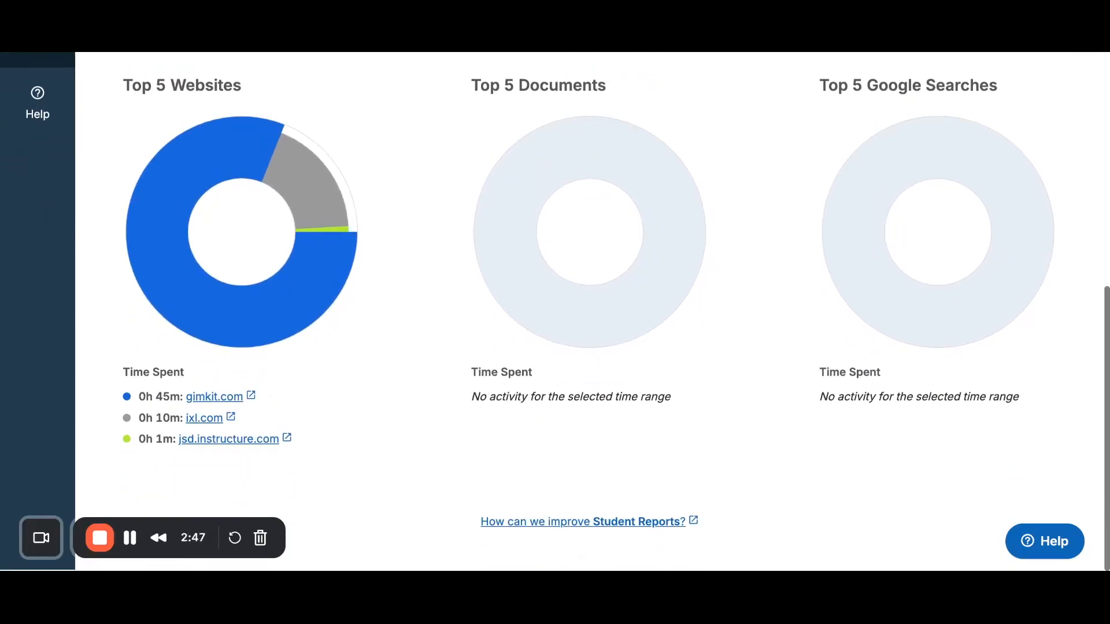
{"action": "scroll", "coordinate": [283, 432], "scroll_direction": "up", "scroll_amount": 5}
{"action": "scroll", "coordinate": [555, 312], "scroll_direction": "up", "scroll_amount": 1}
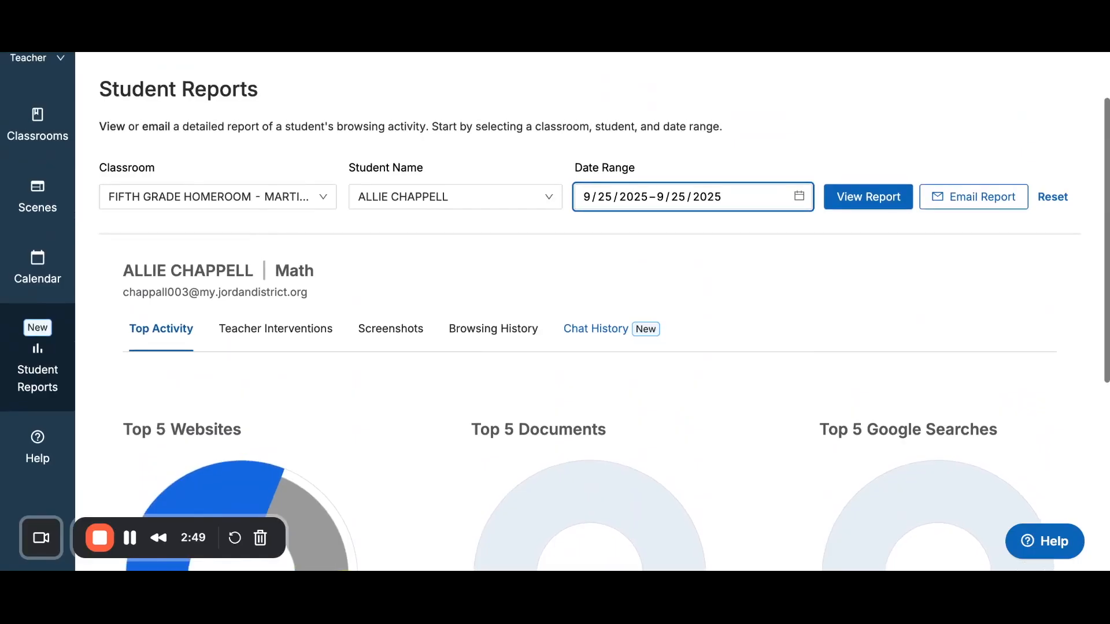
{"action": "scroll", "coordinate": [555, 312], "scroll_direction": "down", "scroll_amount": 5}
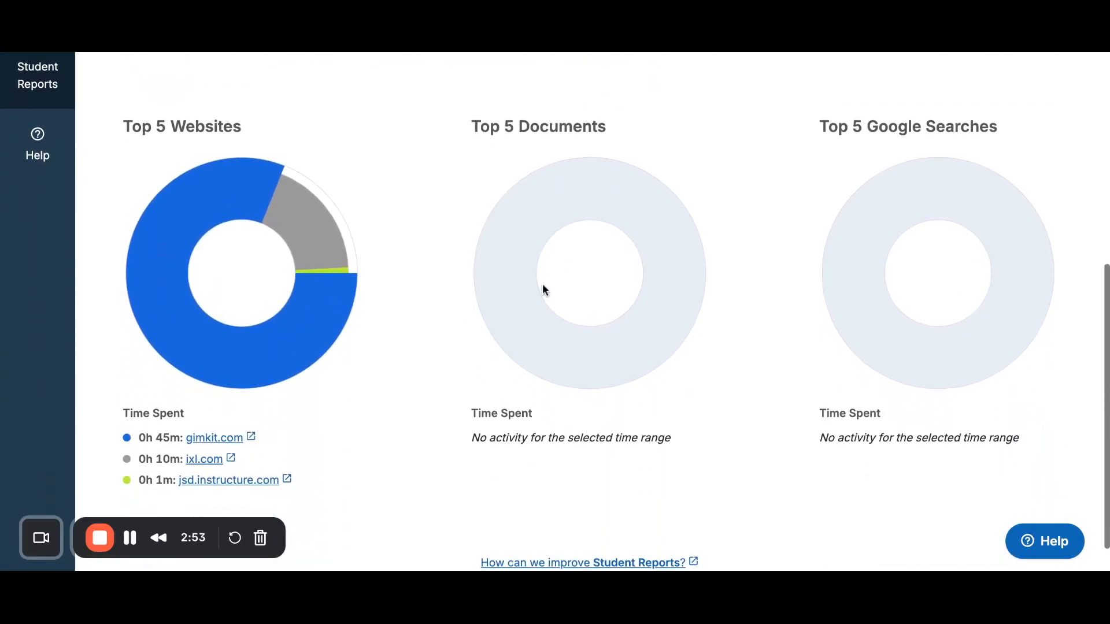
{"action": "scroll", "coordinate": [874, 361], "scroll_direction": "down", "scroll_amount": 1}
{"action": "scroll", "coordinate": [873, 361], "scroll_direction": "up", "scroll_amount": 6}
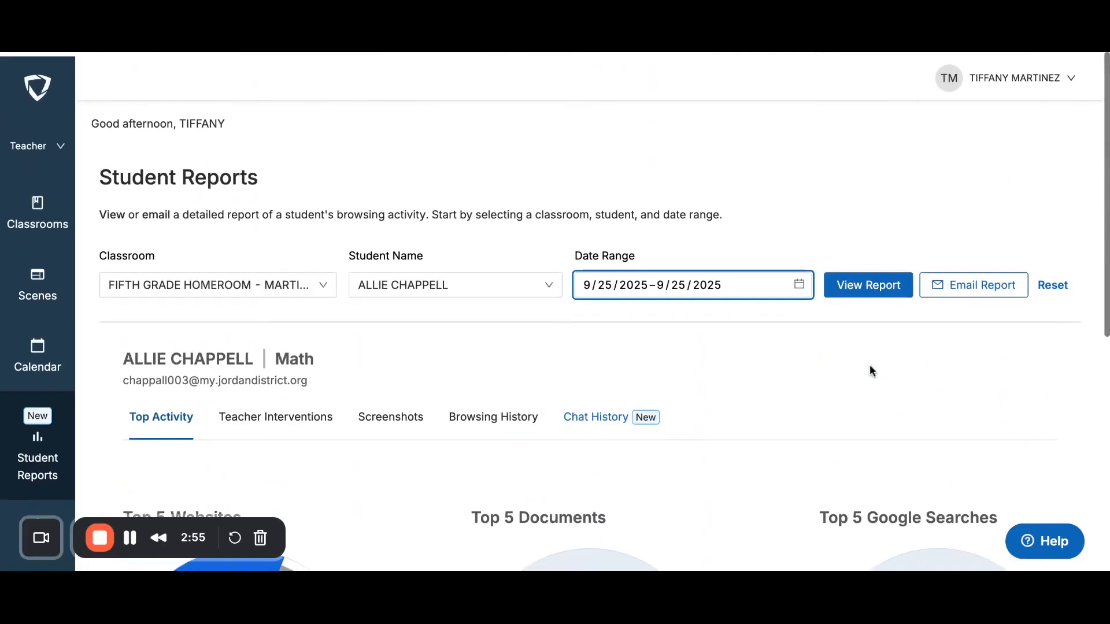
{"action": "left_click", "coordinate": [529, 281]}
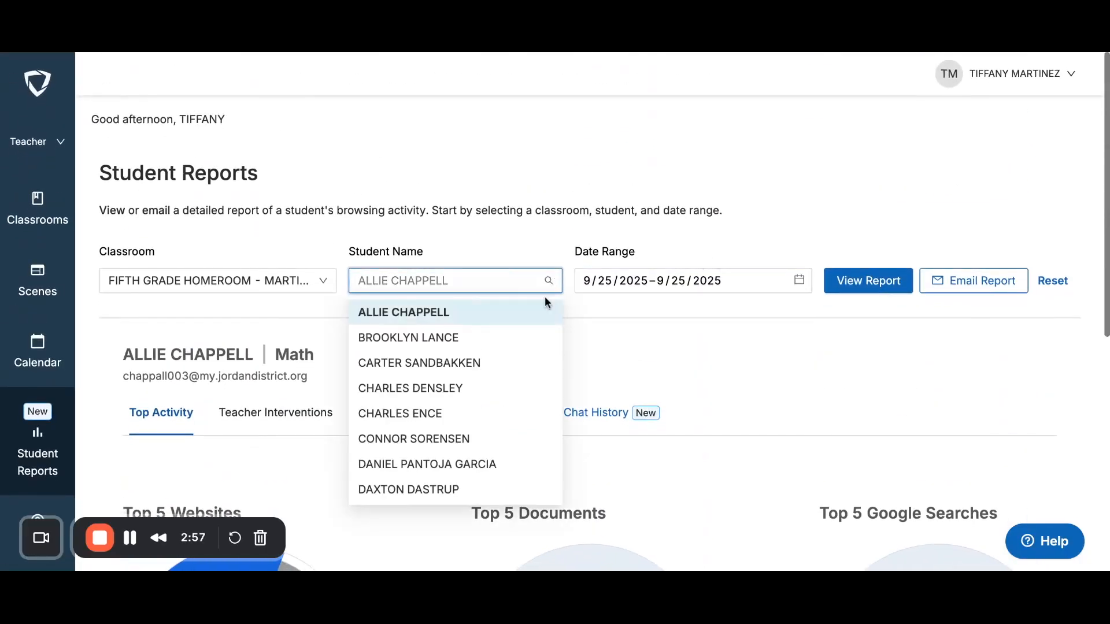
{"action": "left_click", "coordinate": [684, 392]}
View the student's teacher interventions and screenshots in the report.
{"action": "left_click", "coordinate": [266, 414]}
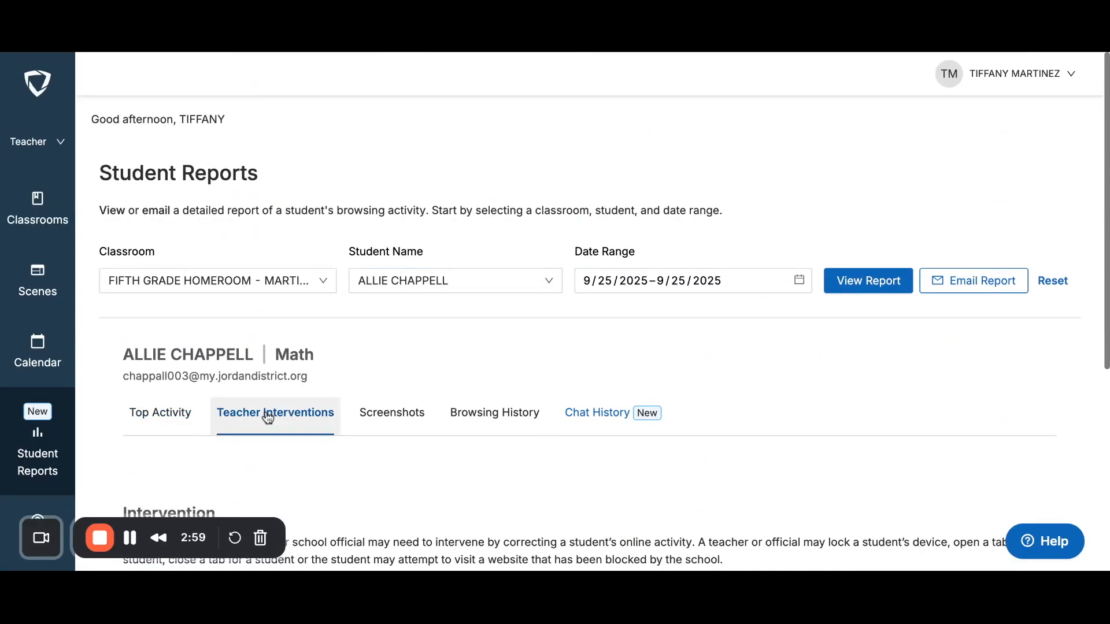
{"action": "scroll", "coordinate": [268, 417], "scroll_direction": "down", "scroll_amount": 2}
{"action": "scroll", "coordinate": [268, 417], "scroll_direction": "down", "scroll_amount": 3}
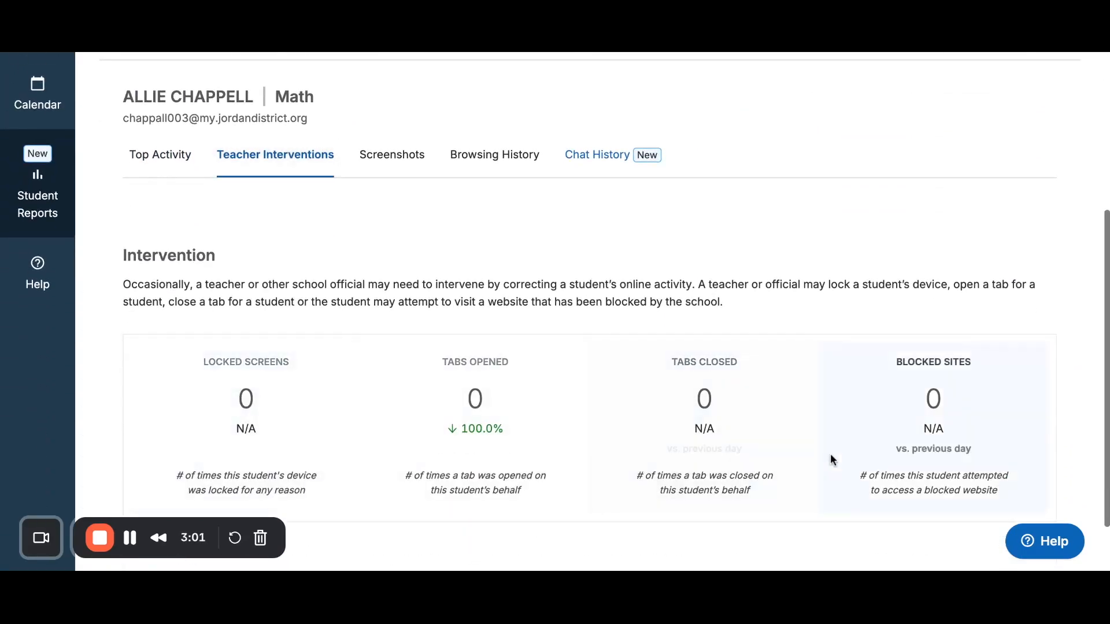
{"action": "left_click", "coordinate": [386, 165]}
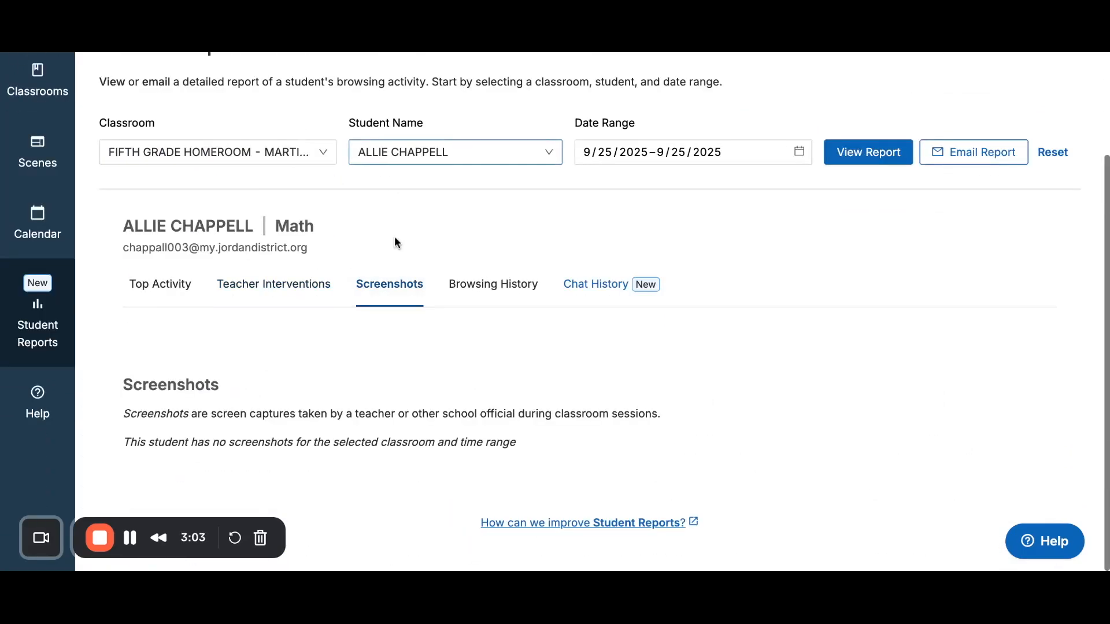
Review the pages and URLs in the student's browsing history.
{"action": "left_click", "coordinate": [500, 295]}
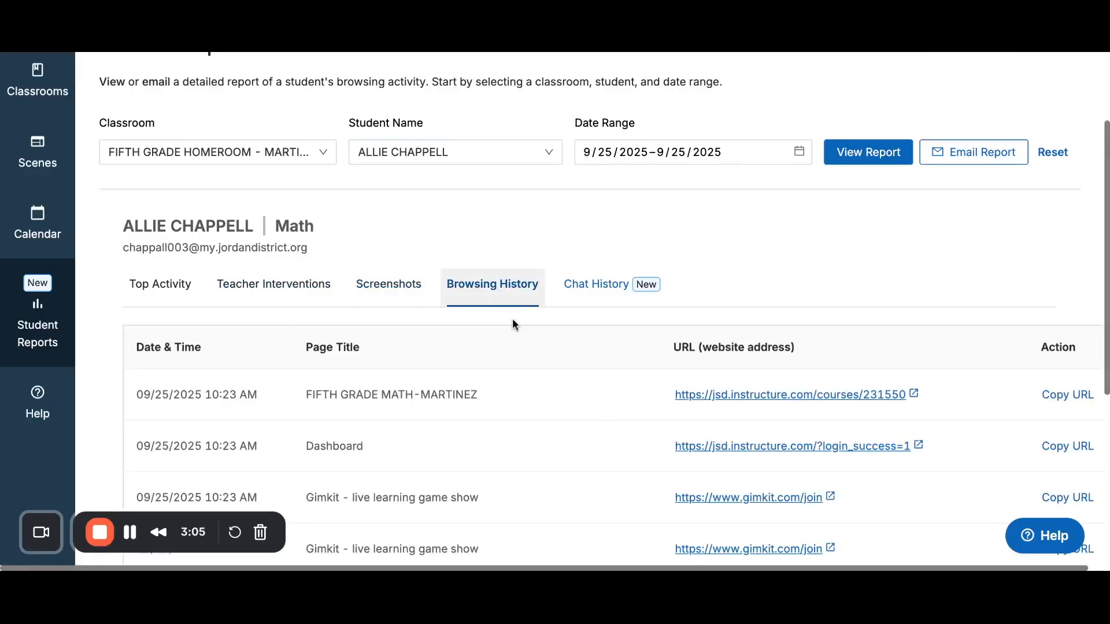
{"action": "scroll", "coordinate": [512, 408], "scroll_direction": "down", "scroll_amount": 5}
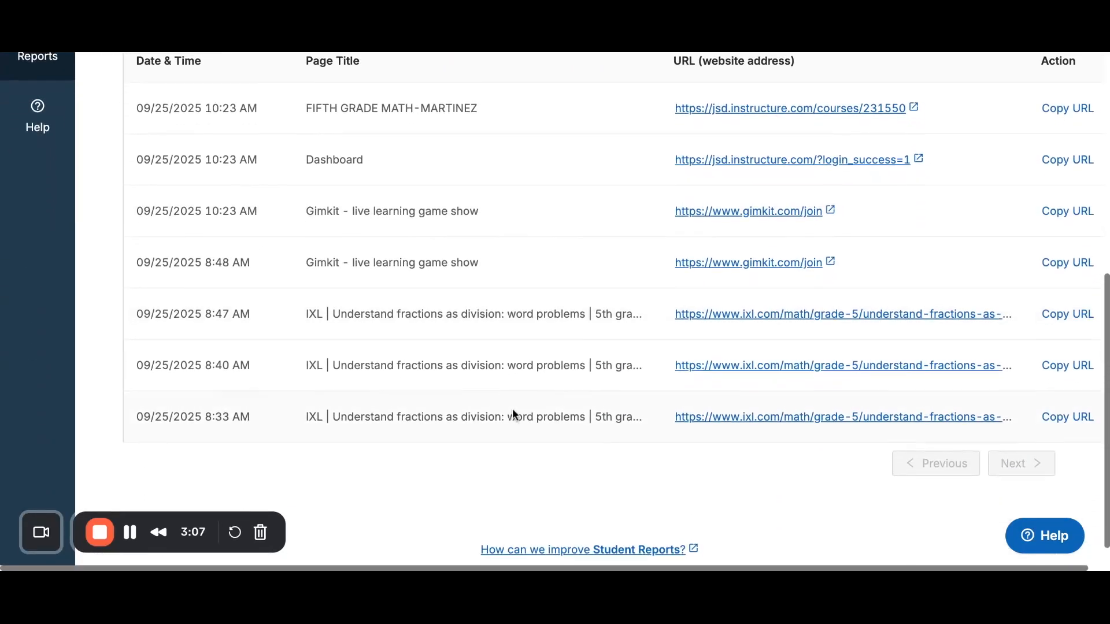
{"action": "scroll", "coordinate": [512, 408], "scroll_direction": "up", "scroll_amount": 6}
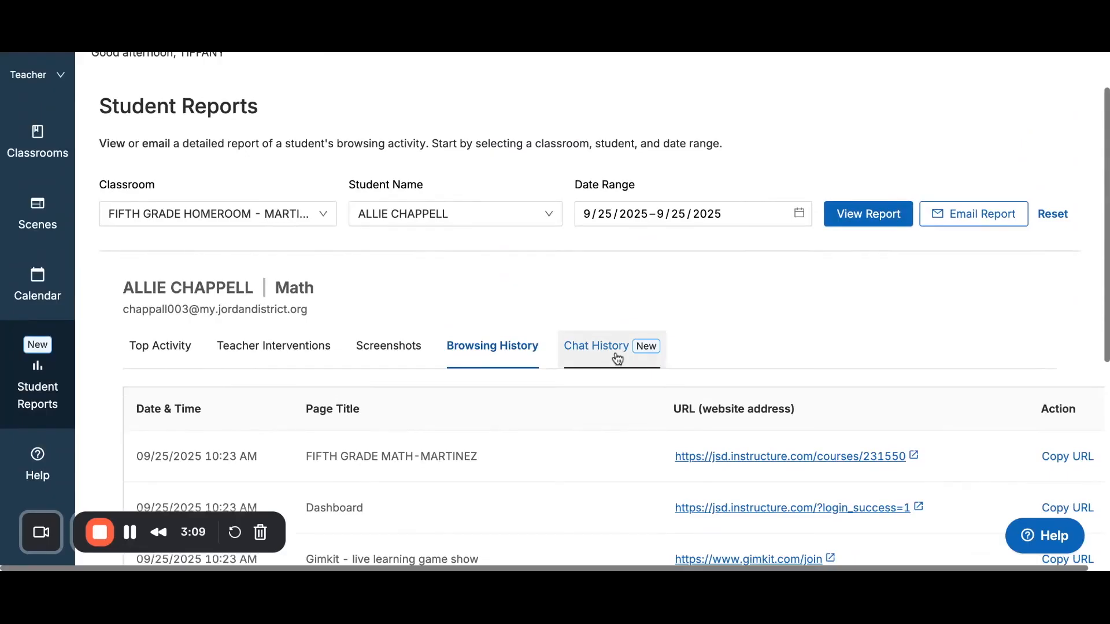
View the student's chat history and check the choice of students for the report.
{"action": "left_click", "coordinate": [617, 358]}
{"action": "scroll", "coordinate": [617, 359], "scroll_direction": "down", "scroll_amount": 2}
{"action": "scroll", "coordinate": [396, 284], "scroll_direction": "up", "scroll_amount": 3}
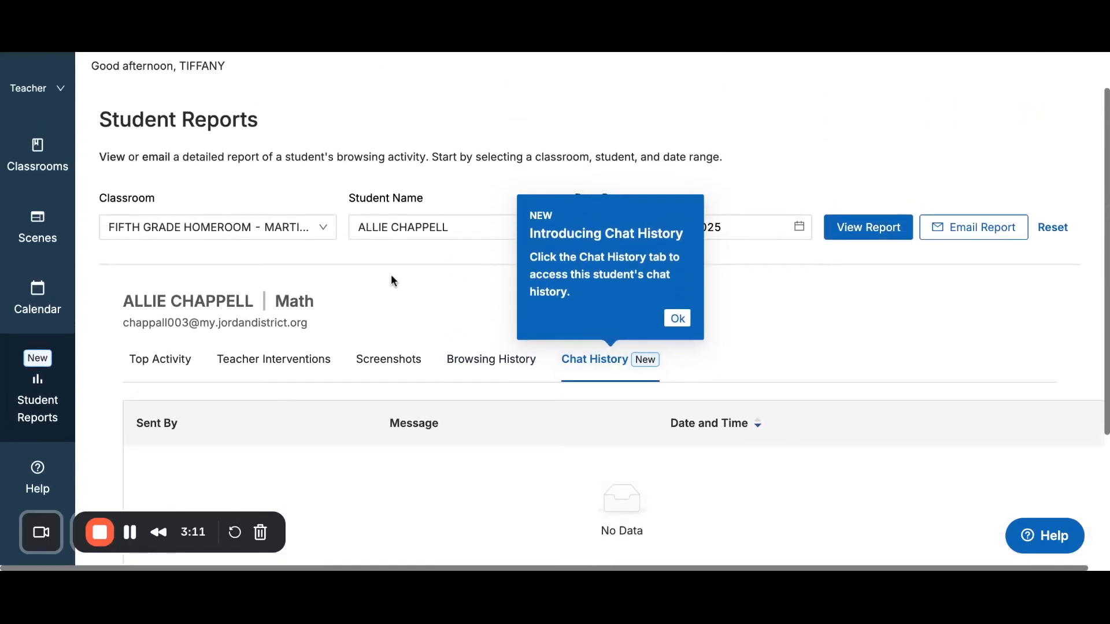
{"action": "left_click", "coordinate": [519, 230]}
{"action": "left_click", "coordinate": [495, 289]}
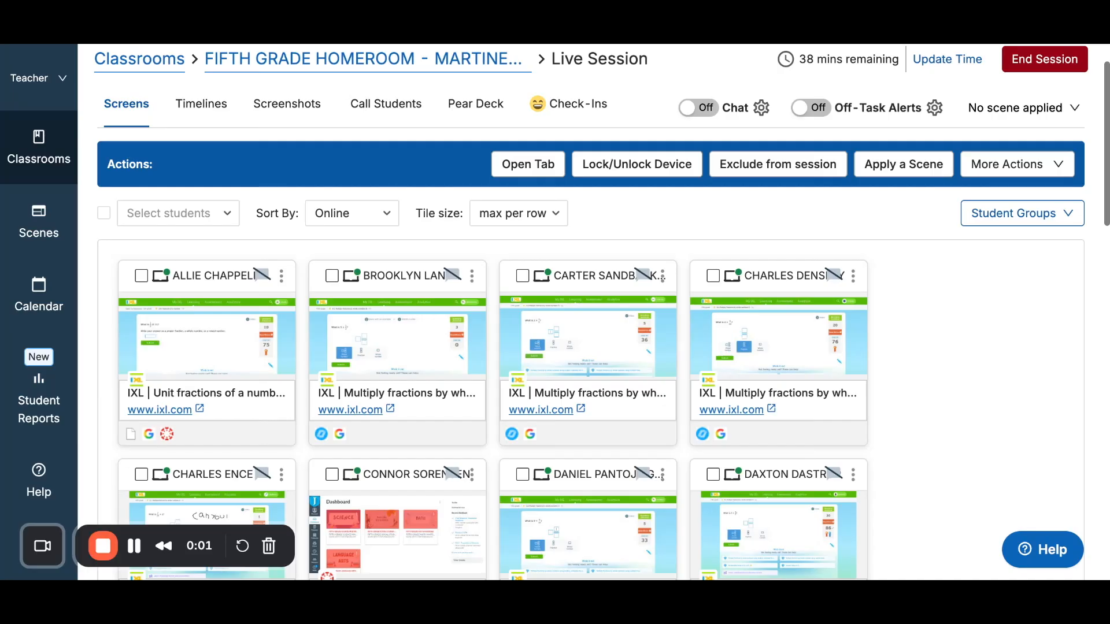
Examine all students' screens in the Fifth Grade Homeroom live session to see which pages they have open.
{"action": "scroll", "coordinate": [589, 312], "scroll_direction": "down", "scroll_amount": 3}
{"action": "scroll", "coordinate": [589, 312], "scroll_direction": "down", "scroll_amount": 5}
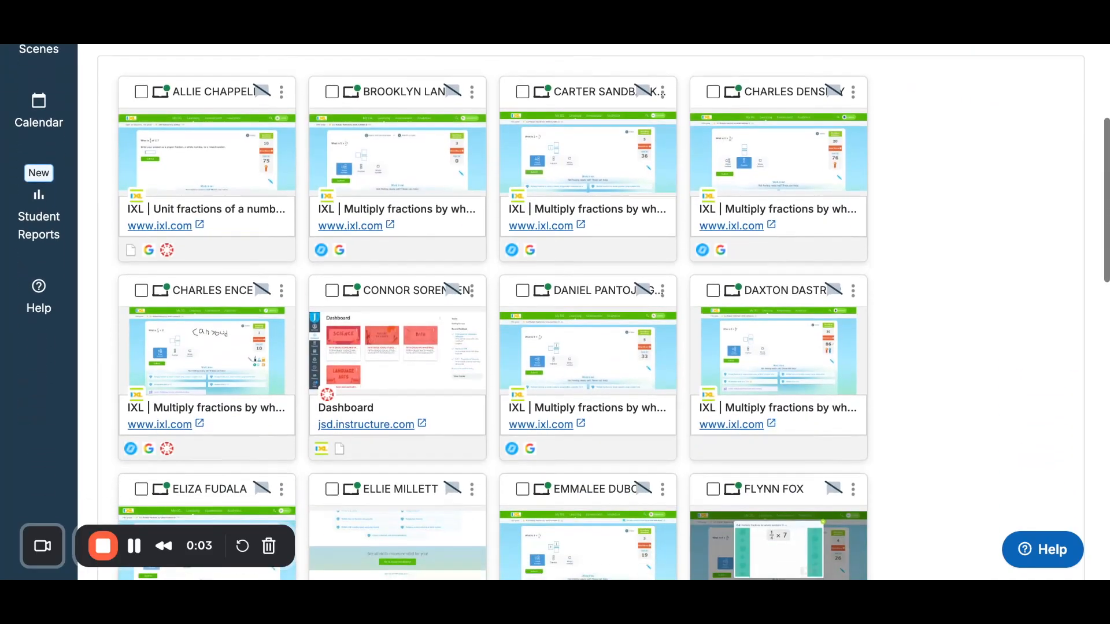
{"action": "scroll", "coordinate": [589, 312], "scroll_direction": "down", "scroll_amount": 10}
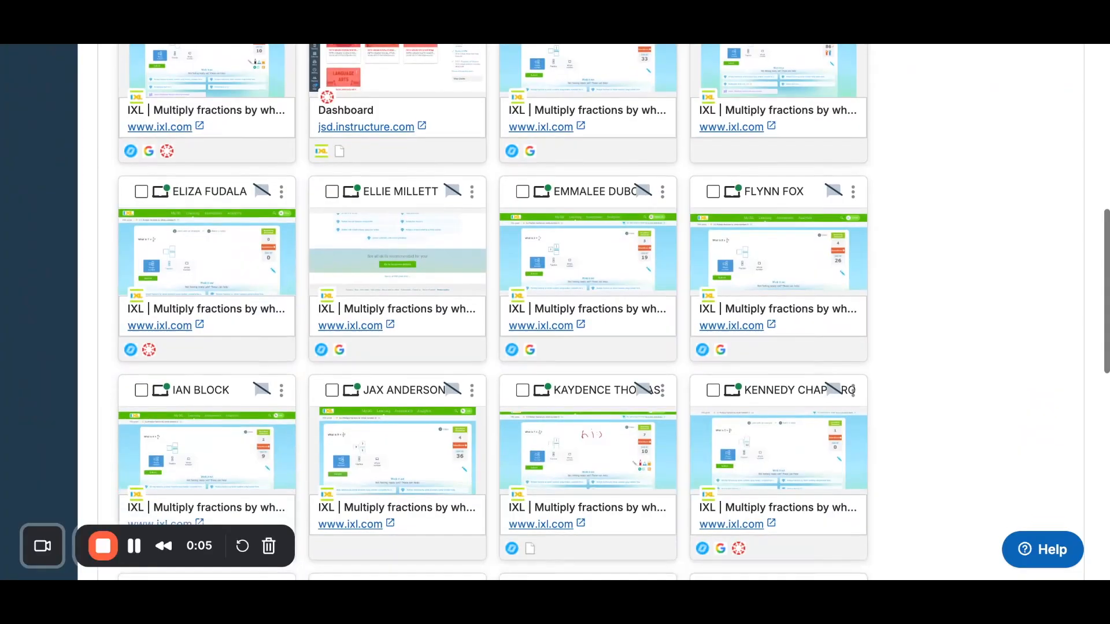
{"action": "scroll", "coordinate": [590, 312], "scroll_direction": "down", "scroll_amount": 8}
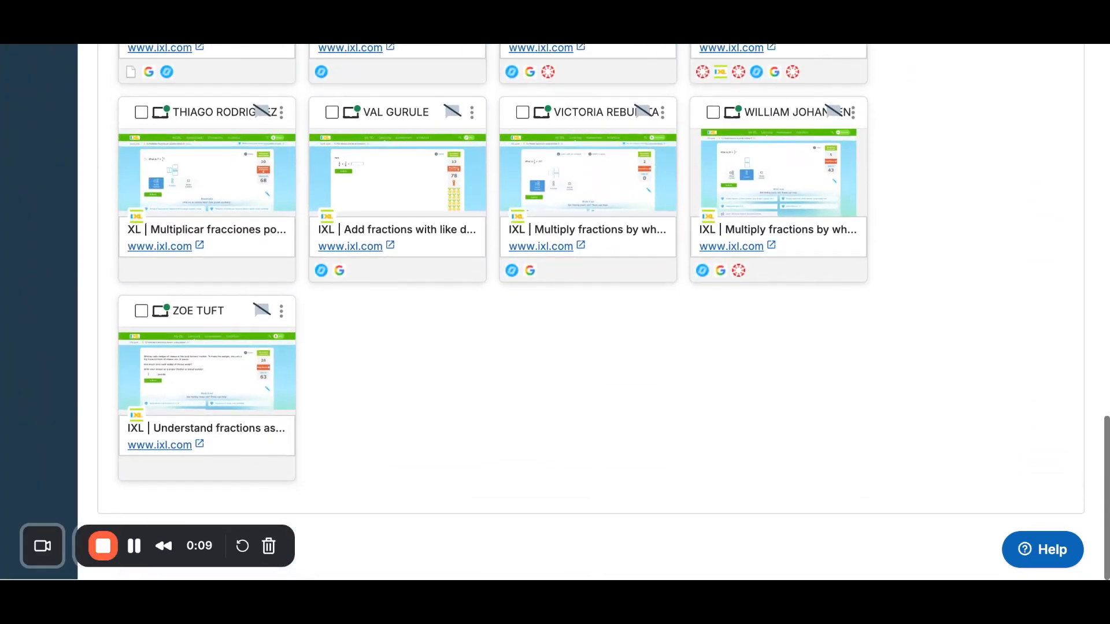
{"action": "scroll", "coordinate": [589, 312], "scroll_direction": "up", "scroll_amount": 6}
{"action": "scroll", "coordinate": [589, 312], "scroll_direction": "up", "scroll_amount": 7}
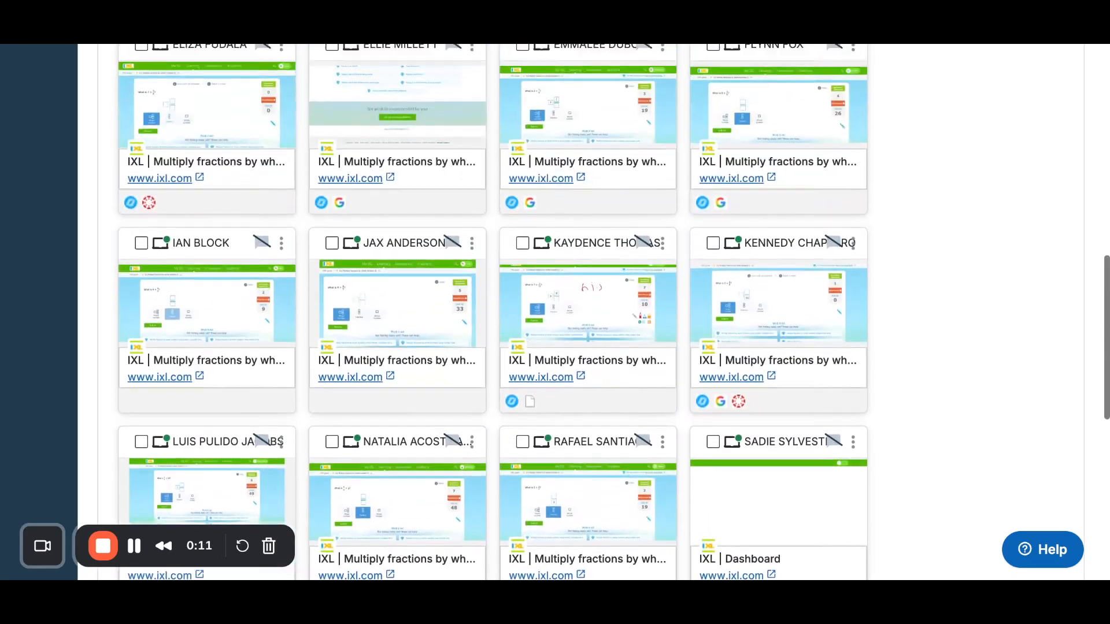
{"action": "scroll", "coordinate": [457, 370], "scroll_direction": "up", "scroll_amount": 5}
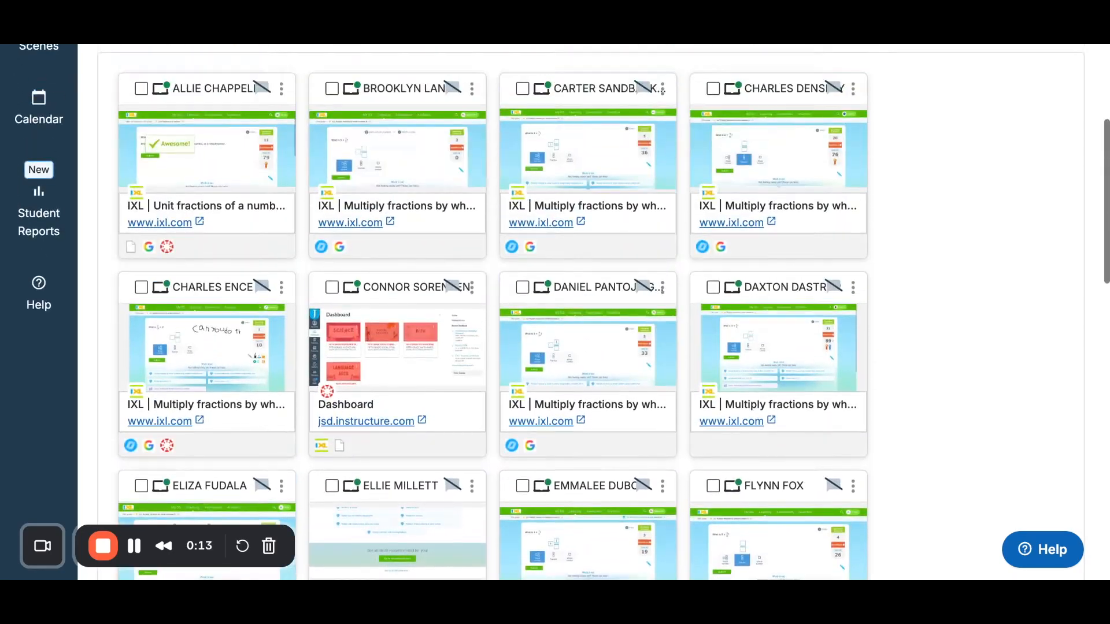
Open the student viewing Dashboard and send the chat message "Please make sure that you are working on your IXL skills right now! Keep it up!".
{"action": "left_click", "coordinate": [440, 358]}
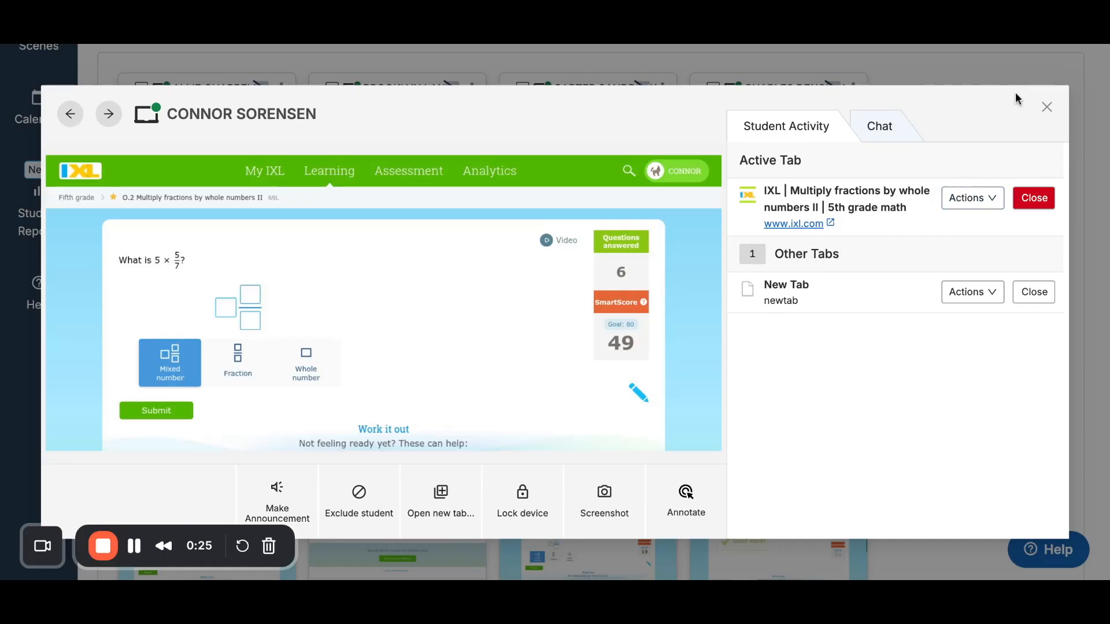
{"action": "left_click", "coordinate": [905, 133]}
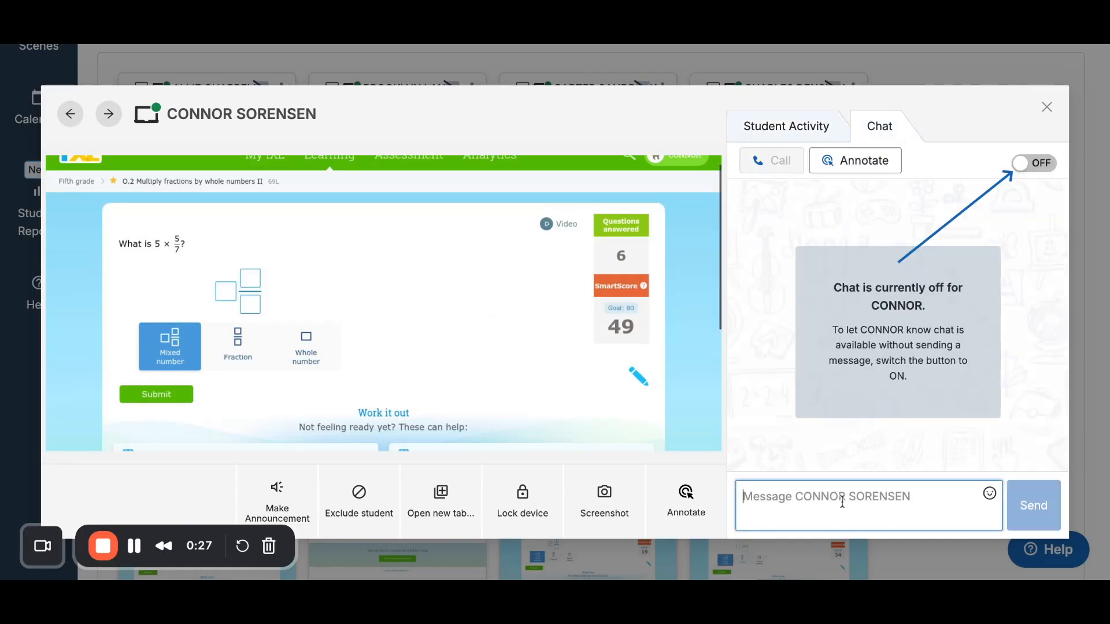
{"action": "type", "text": "Please make sure "}
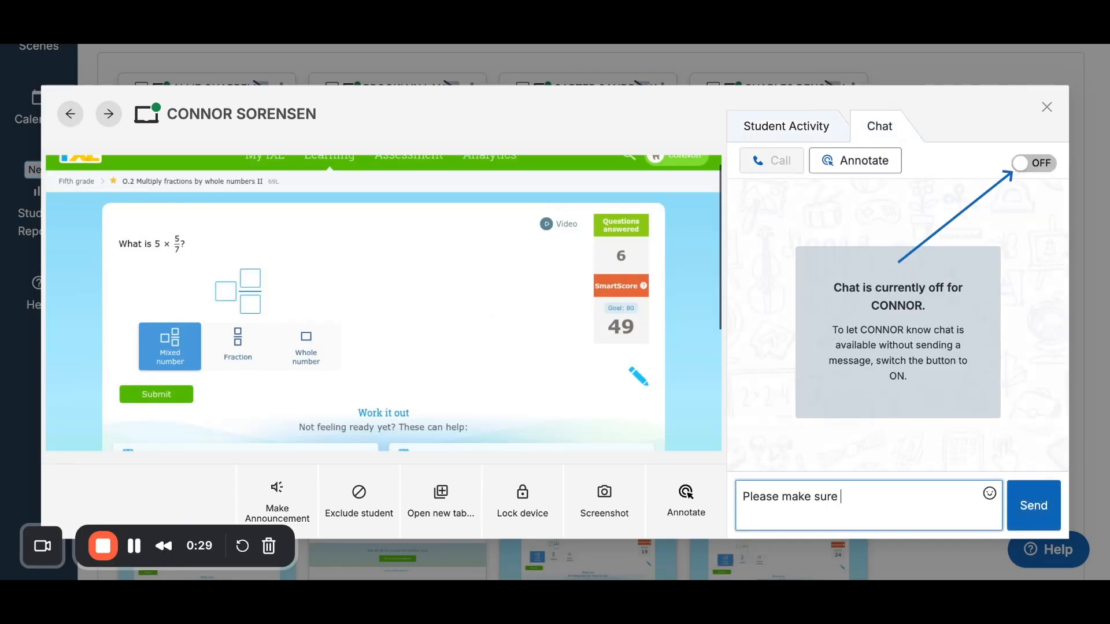
{"action": "type", "text": "that you are worki"}
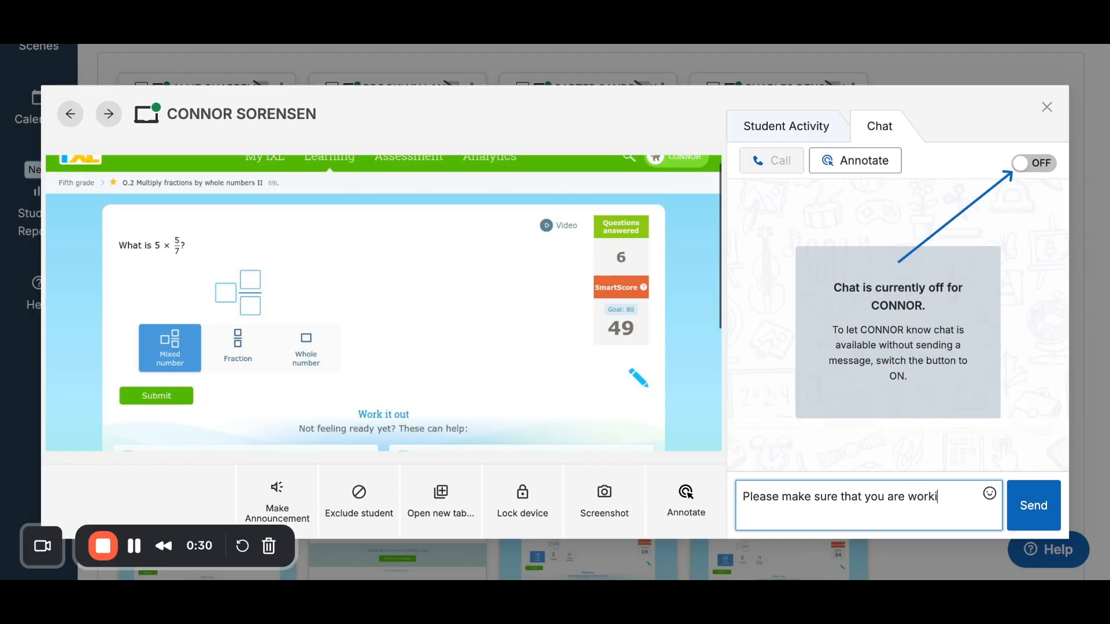
{"action": "type", "text": "ng on your IXL skills right now! Keep it up"}
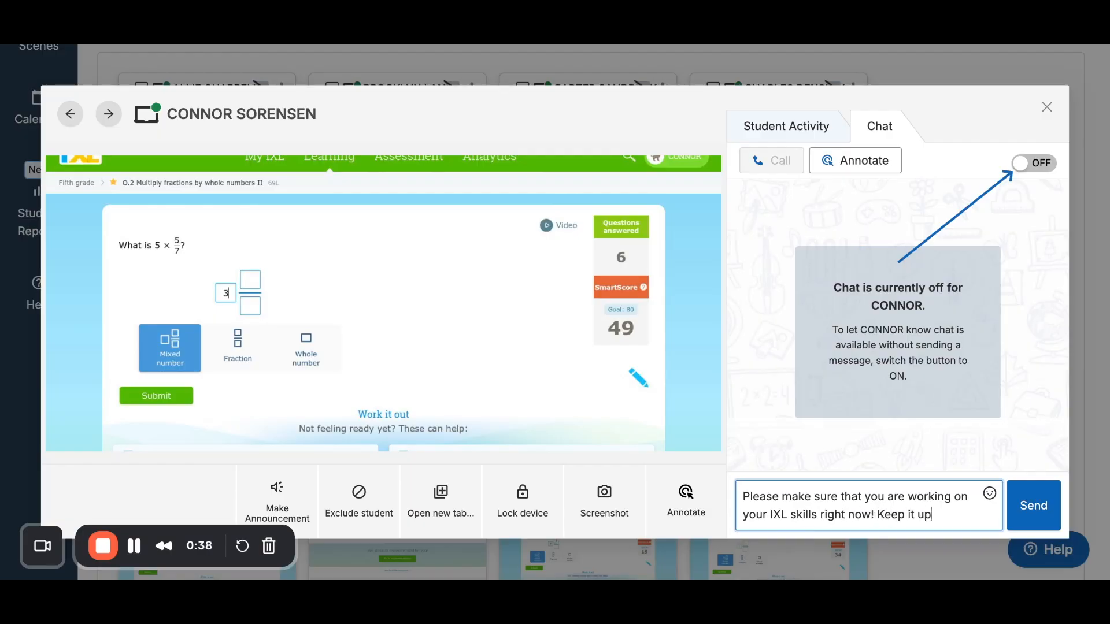
{"action": "left_click", "coordinate": [1047, 504]}
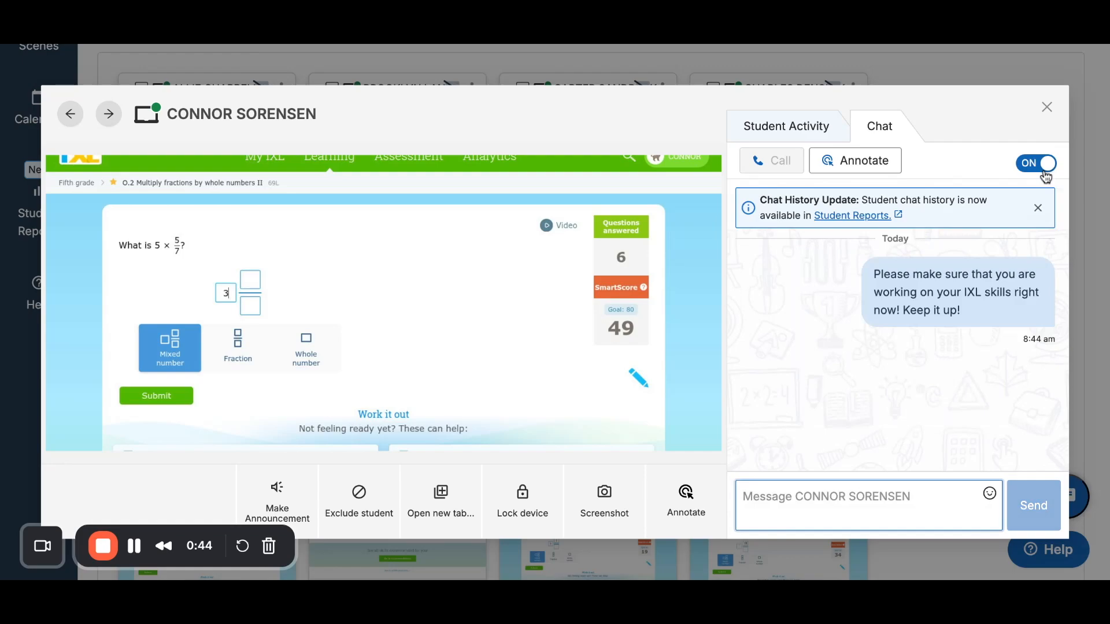
Annotate the Mixed number, Fraction and Whole number options on the student's screen with the medium green pointer, and leave annotation mode.
{"action": "left_click", "coordinate": [865, 168]}
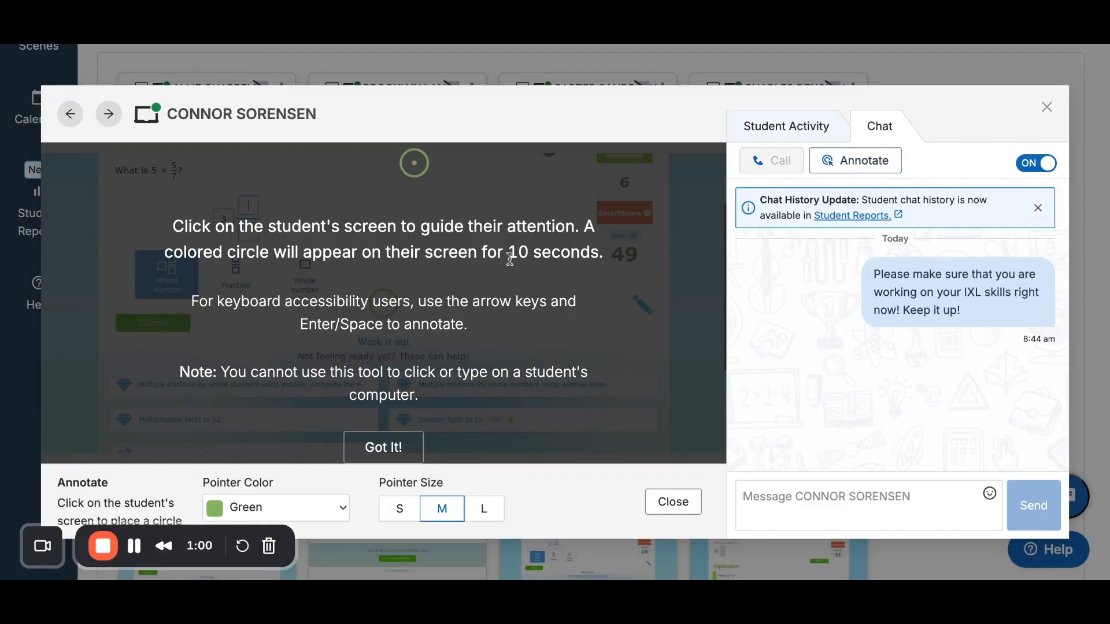
{"action": "left_click", "coordinate": [383, 456]}
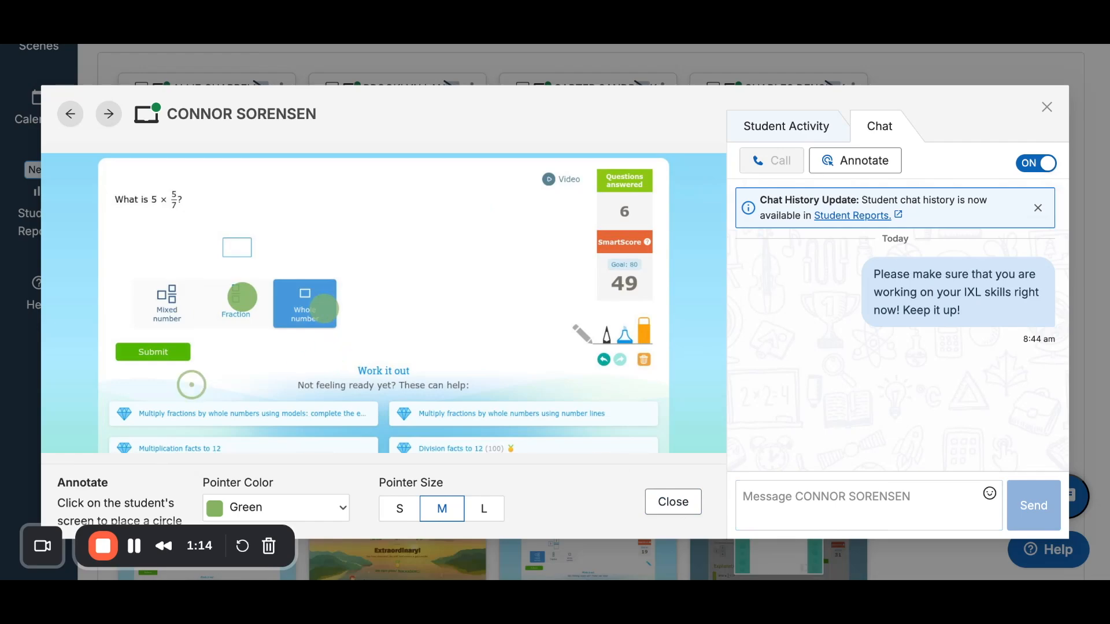
{"action": "left_click", "coordinate": [166, 316]}
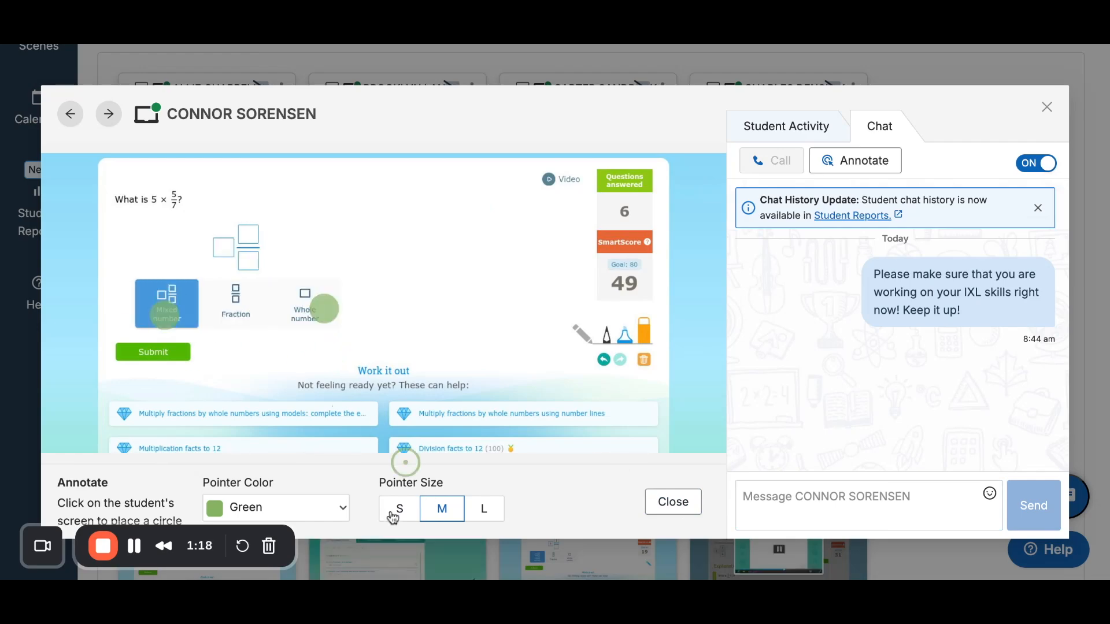
{"action": "left_click", "coordinate": [330, 508]}
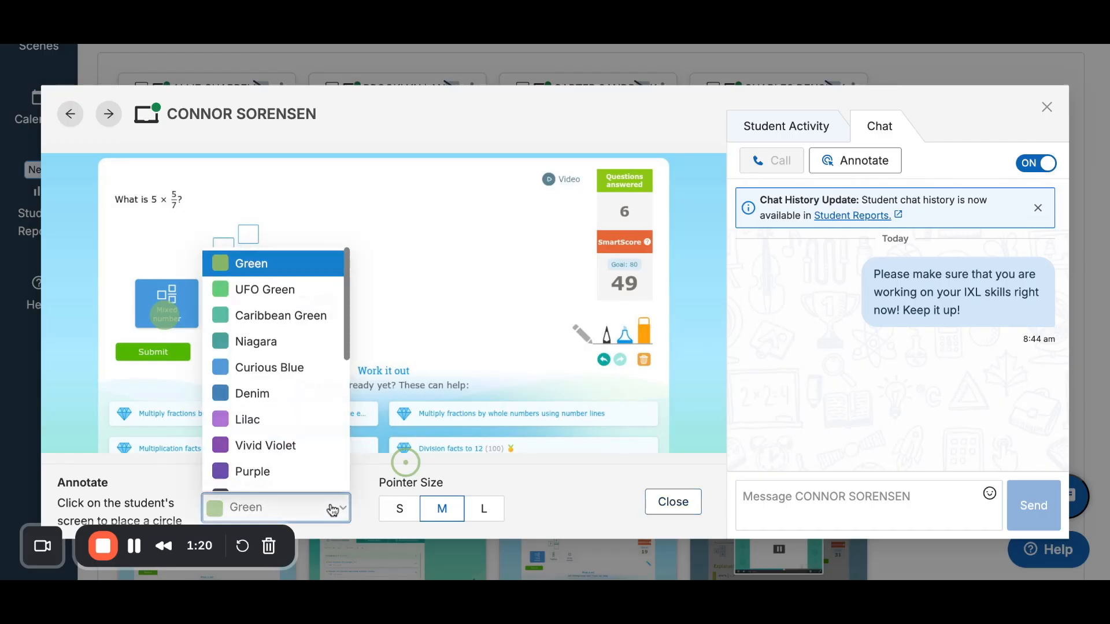
{"action": "left_click", "coordinate": [332, 509]}
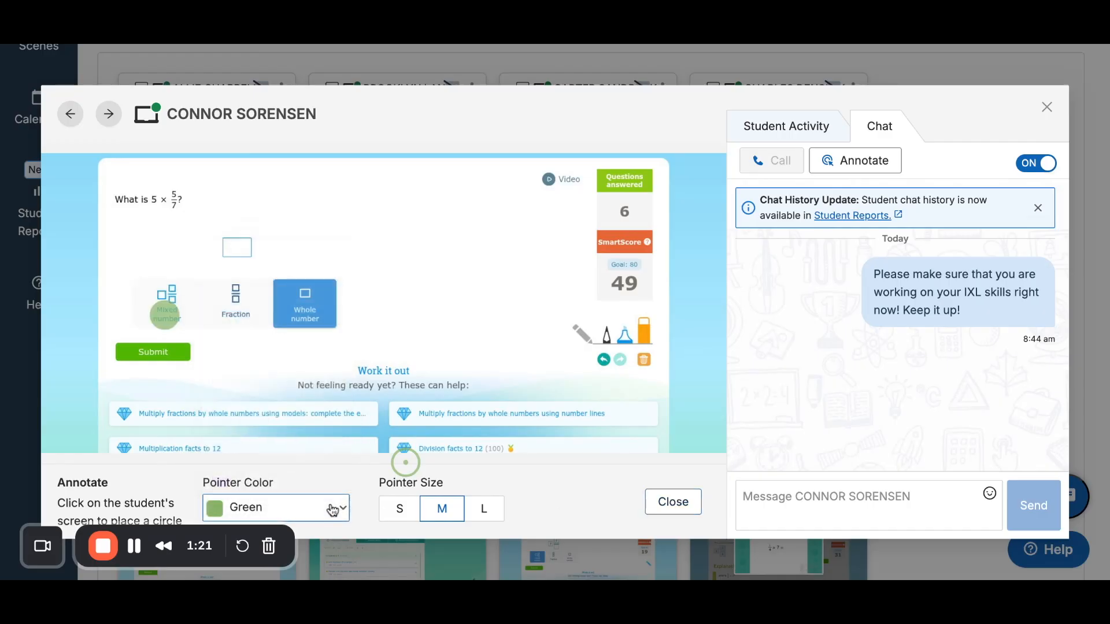
{"action": "left_click", "coordinate": [682, 514]}
Send the student the chat message "You can select a different way to answer the question by clicking on the bottom buttons!" and close the student view.
{"action": "left_click", "coordinate": [882, 499]}
{"action": "type", "text": "You can"}
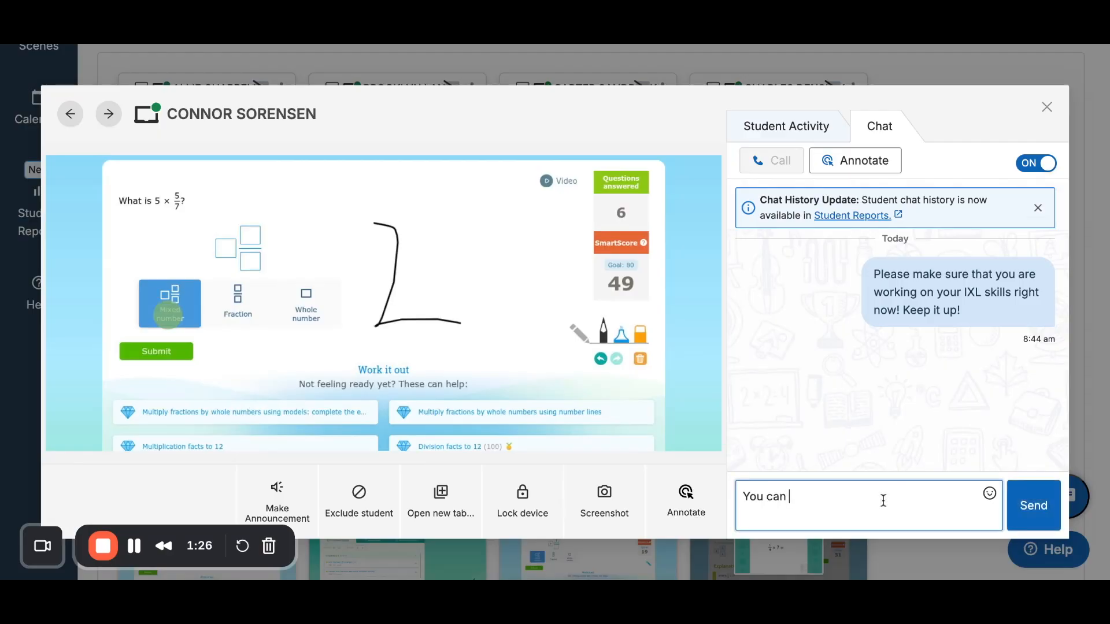
{"action": "type", "text": " select a different way to a"}
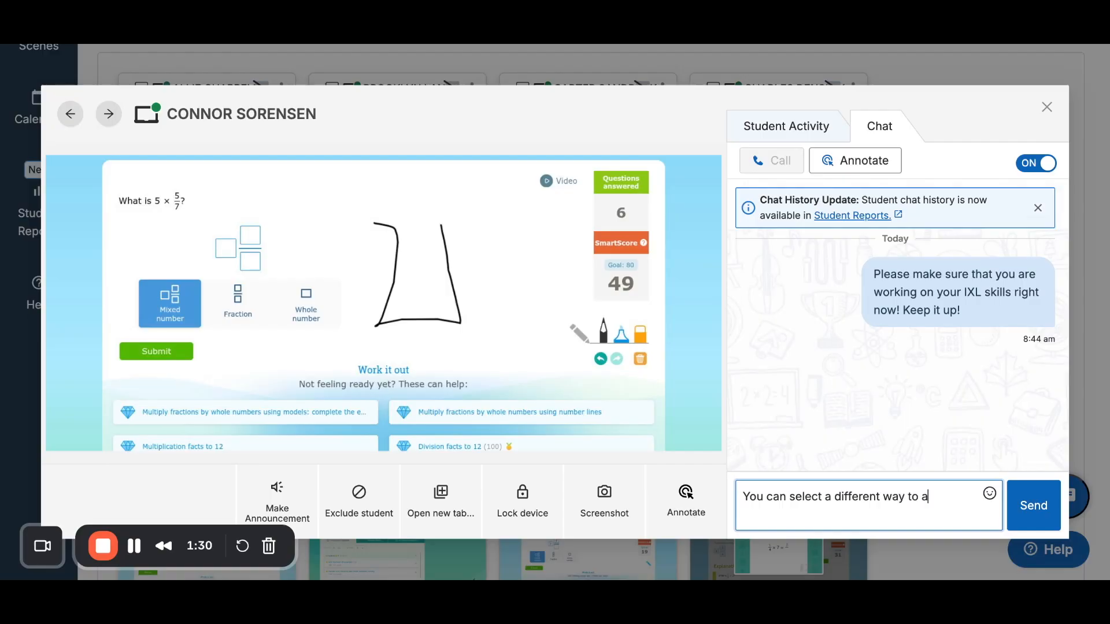
{"action": "type", "text": "nswer the question by clicking on the "}
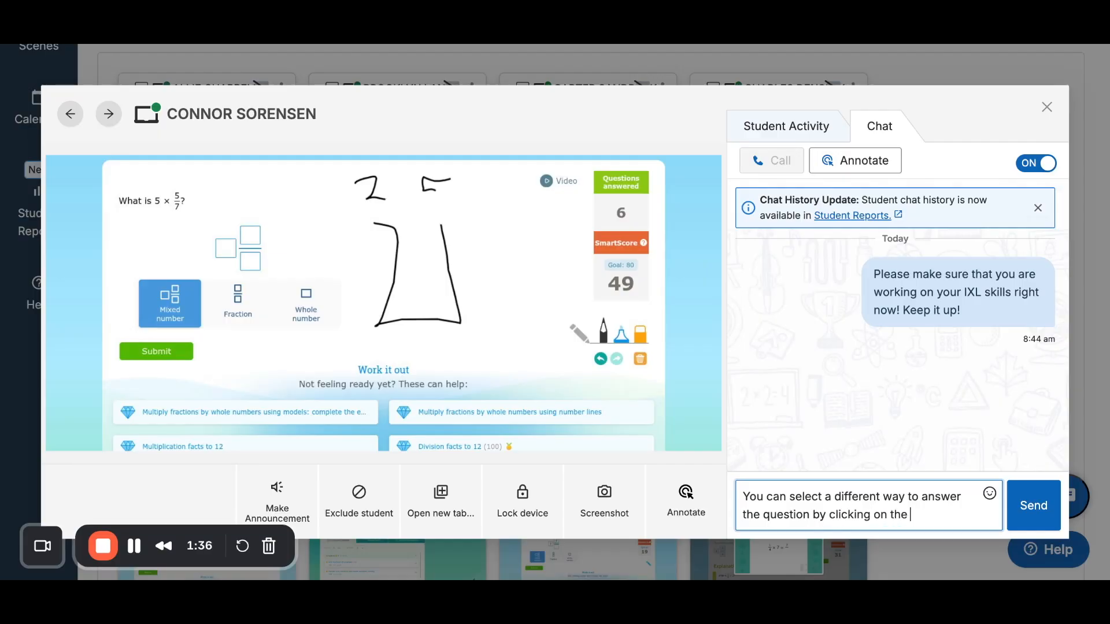
{"action": "type", "text": "botto"}
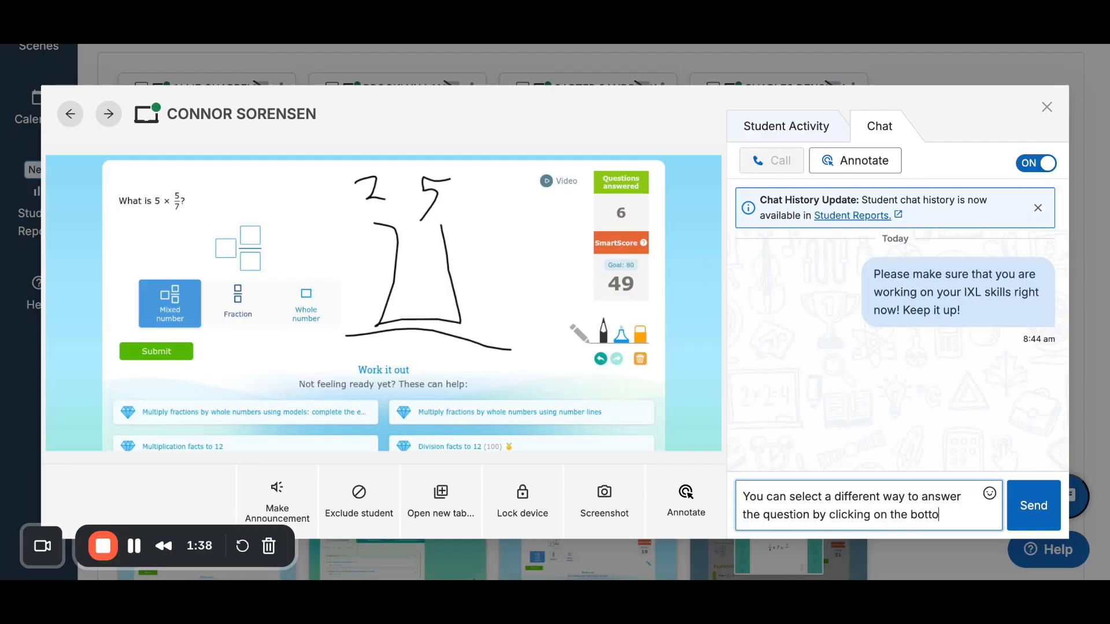
{"action": "type", "text": "m butto"}
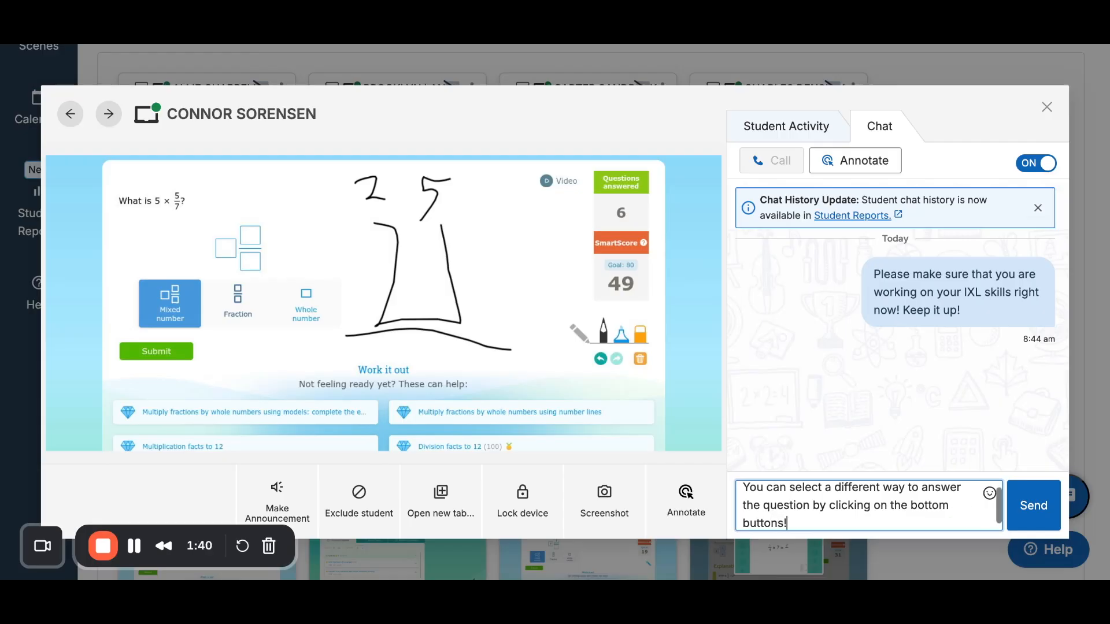
{"action": "type", "text": "ns!"}
{"action": "key", "text": "Return"}
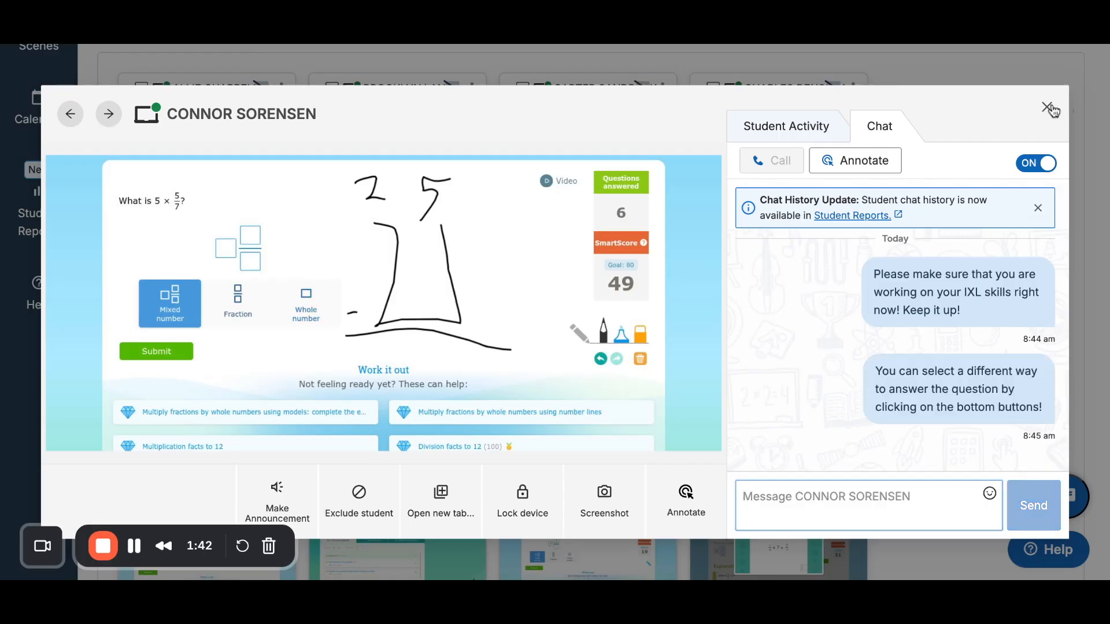
{"action": "left_click", "coordinate": [1049, 108]}
{"action": "scroll", "coordinate": [1023, 185], "scroll_direction": "down", "scroll_amount": 4}
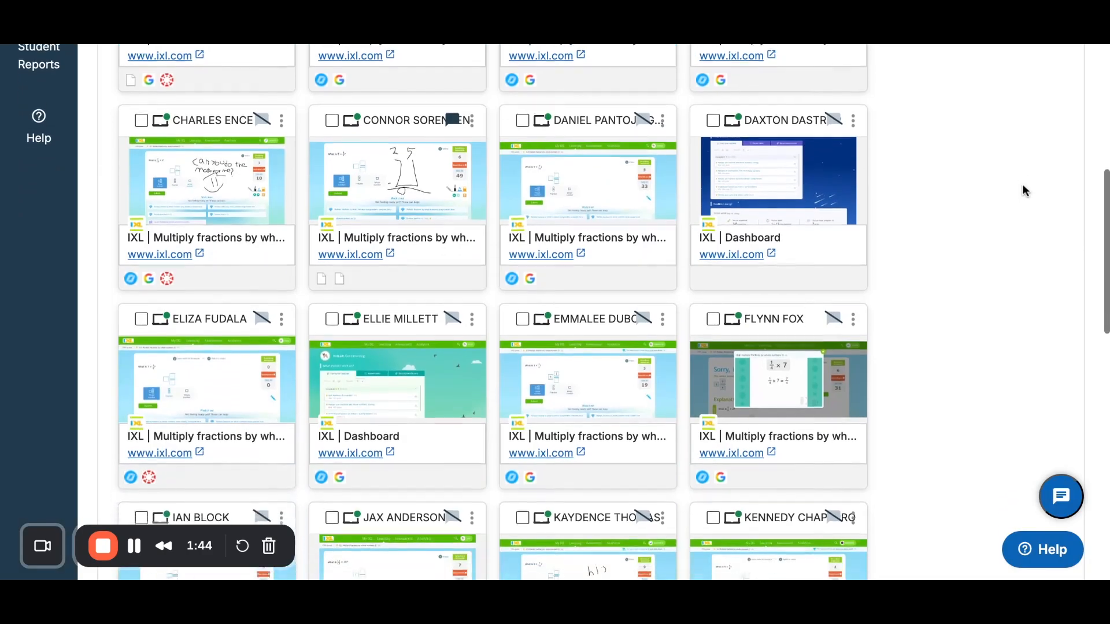
{"action": "scroll", "coordinate": [1023, 191], "scroll_direction": "down", "scroll_amount": 12}
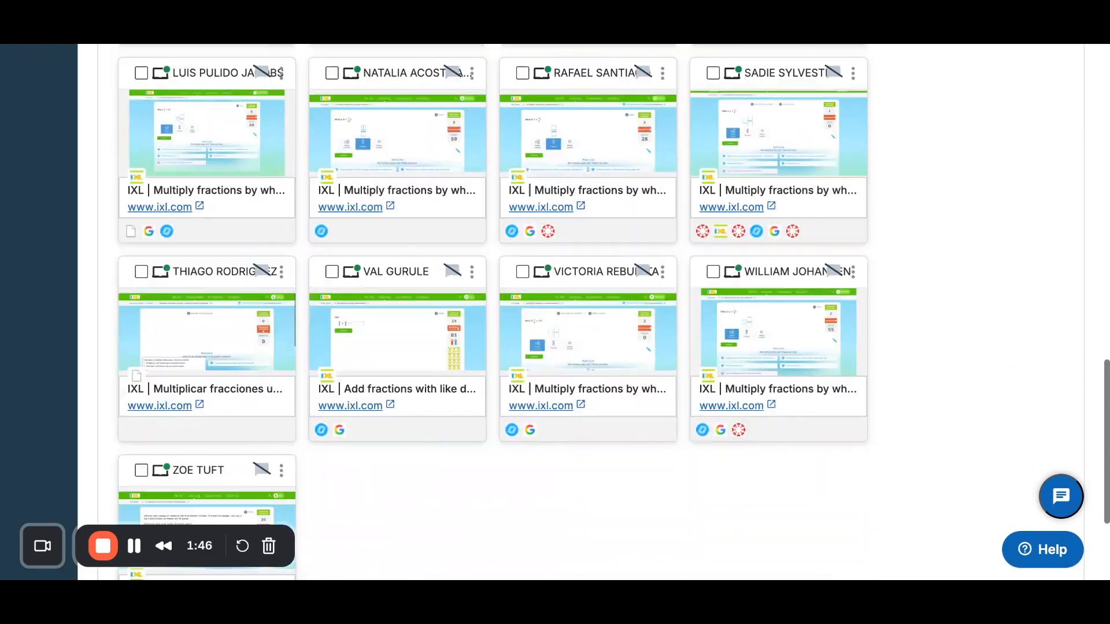
{"action": "scroll", "coordinate": [612, 312], "scroll_direction": "up", "scroll_amount": 10}
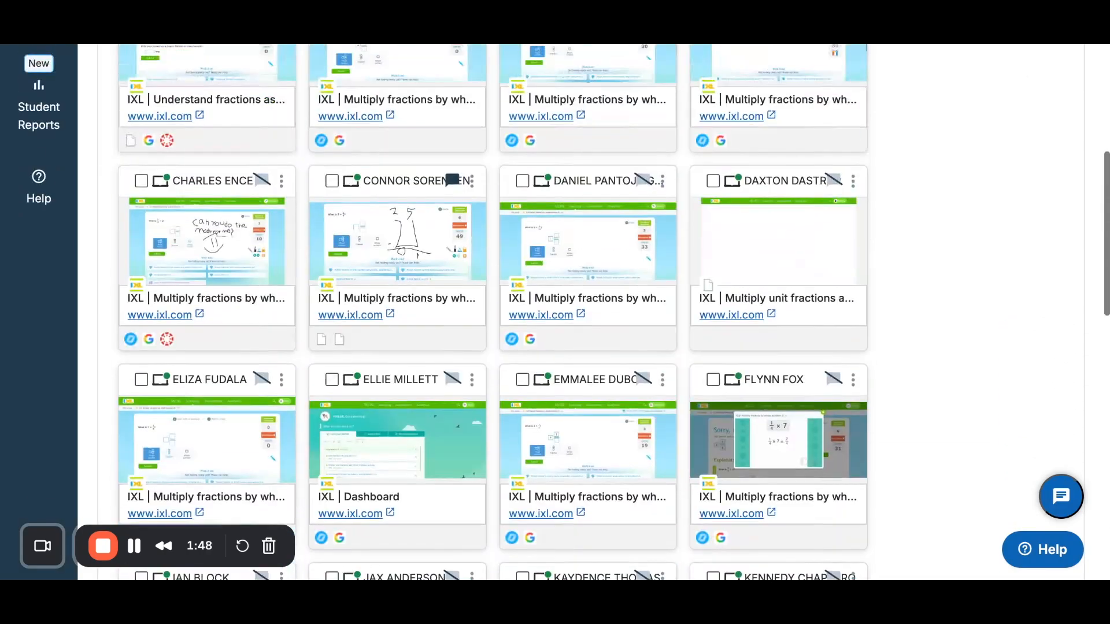
{"action": "scroll", "coordinate": [589, 312], "scroll_direction": "up", "scroll_amount": 6}
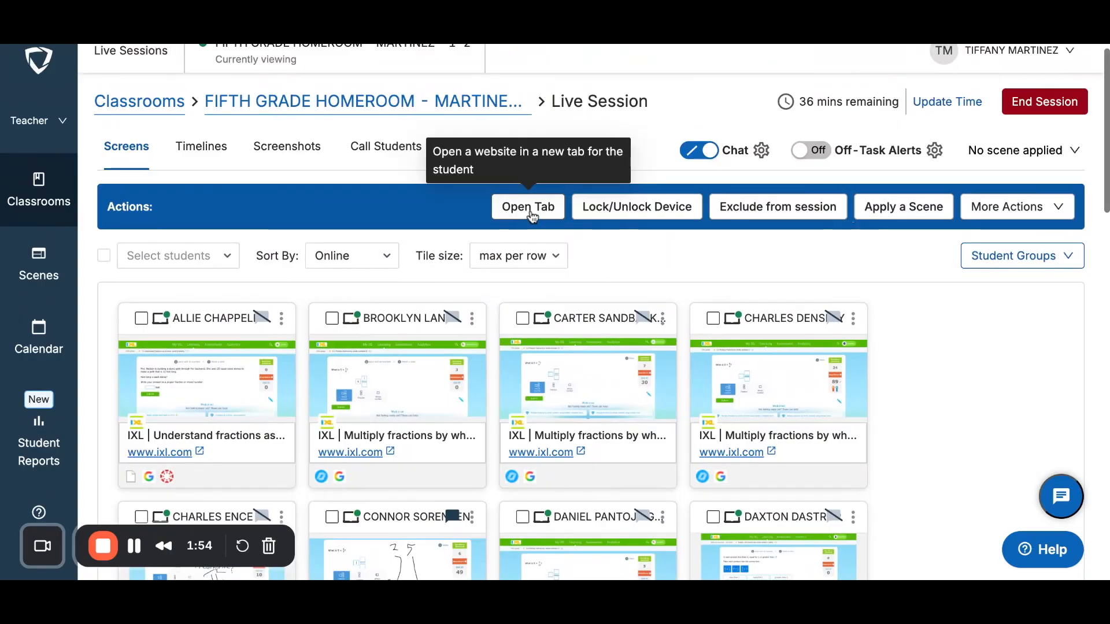
{"action": "left_click", "coordinate": [532, 208]}
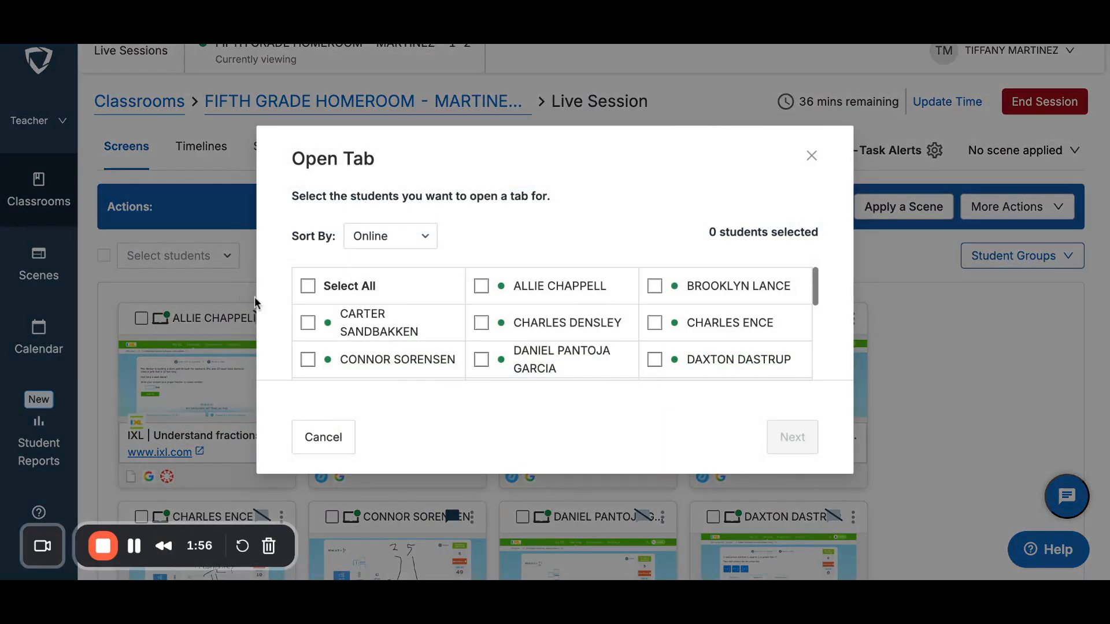
{"action": "left_click", "coordinate": [308, 286]}
{"action": "scroll", "coordinate": [442, 297], "scroll_direction": "down", "scroll_amount": 5}
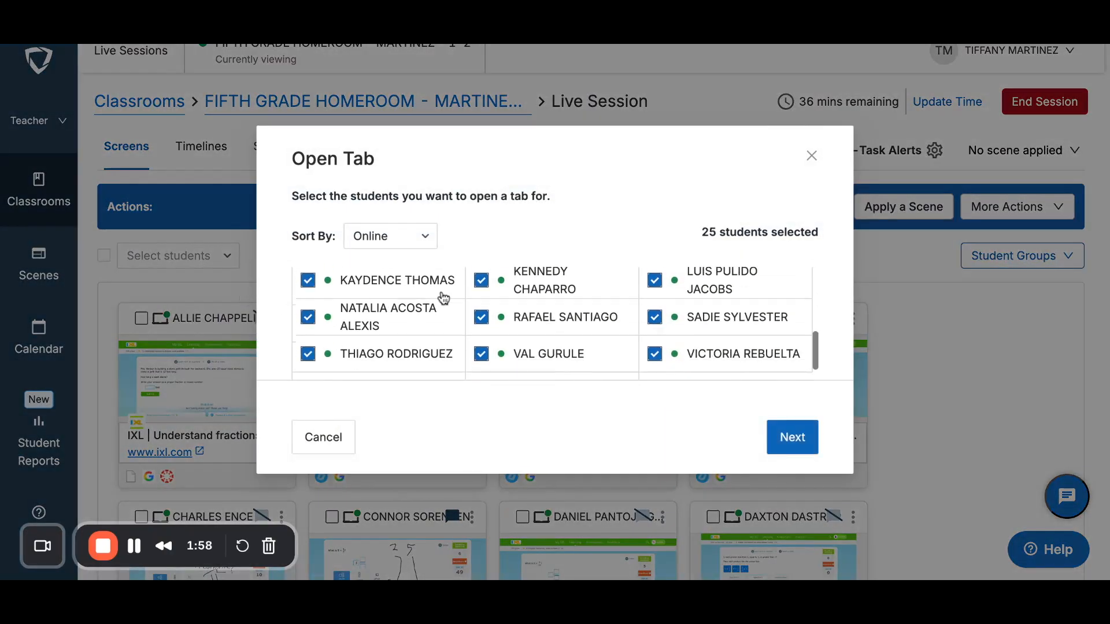
{"action": "left_click", "coordinate": [792, 437]}
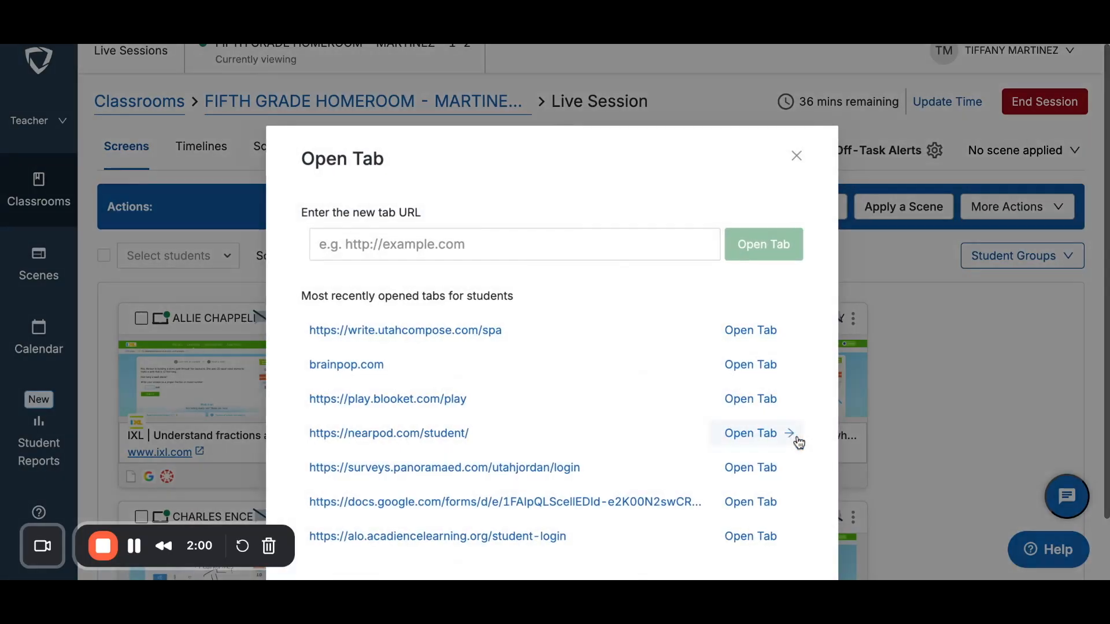
{"action": "left_click", "coordinate": [533, 191]}
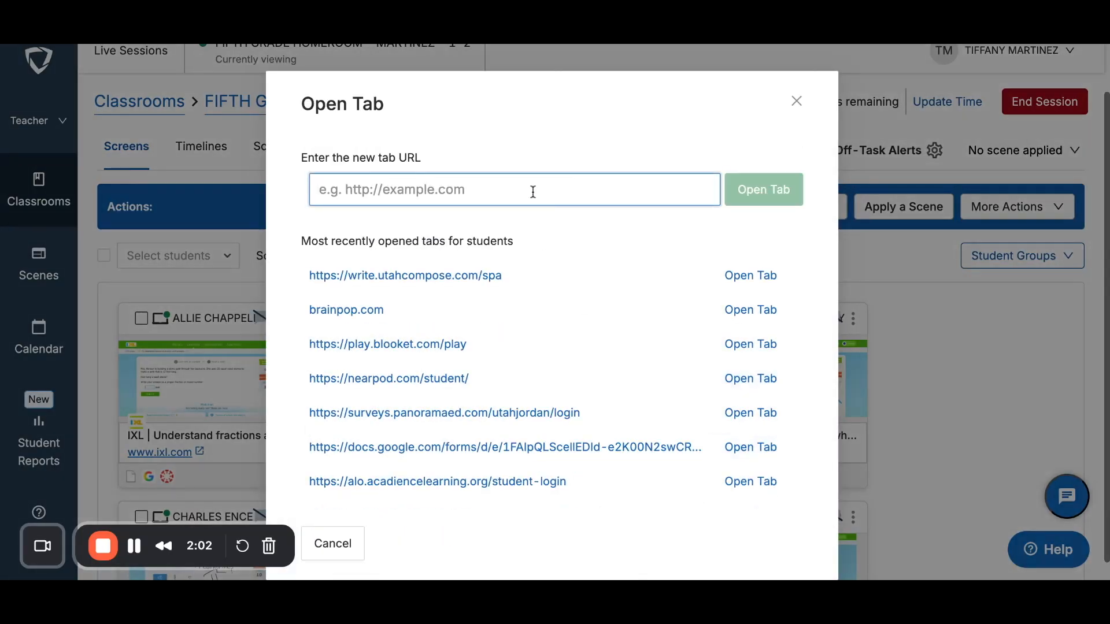
{"action": "type", "text": "https://forms.gle/jFJ83VufK3vA38Gj9"}
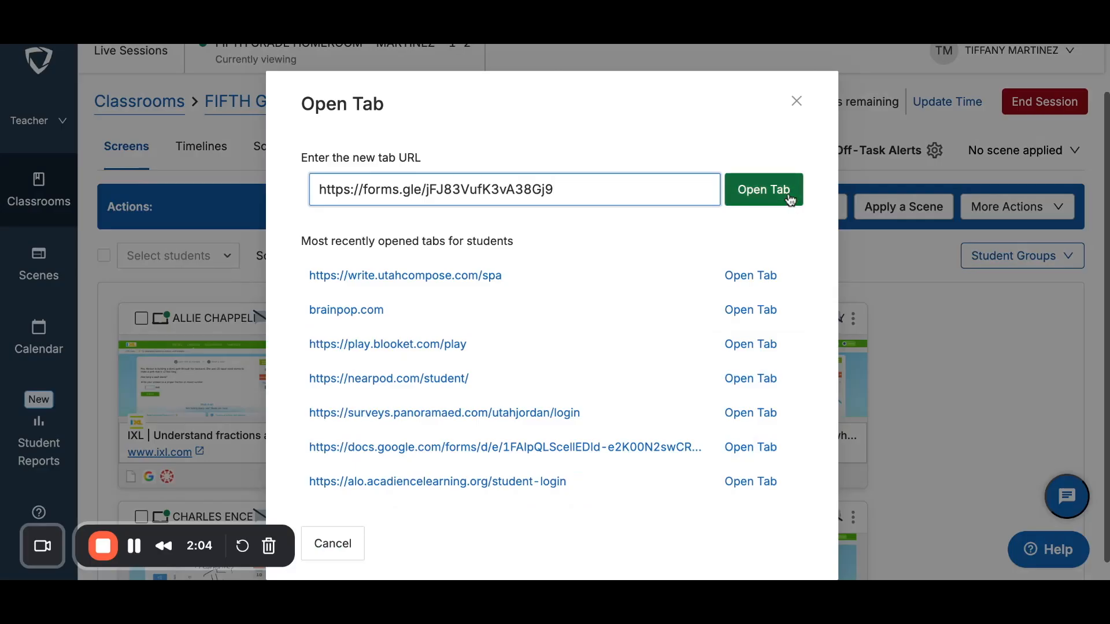
{"action": "left_click", "coordinate": [789, 198]}
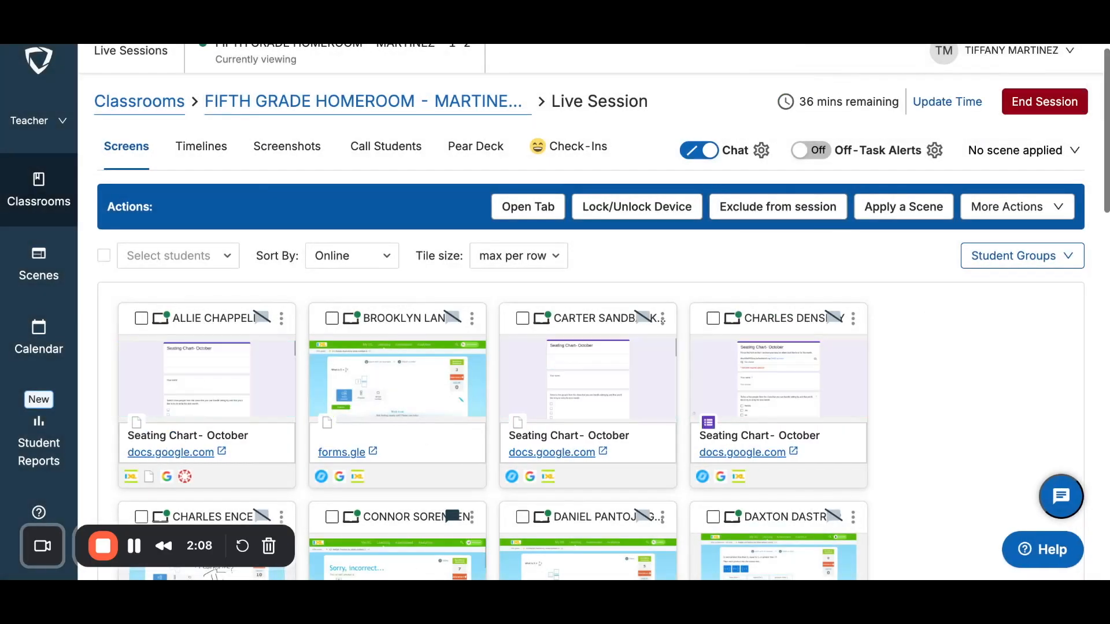
Check the students' screens for the Seating Chart form and expand the screen of the student who is on IXL instead.
{"action": "scroll", "coordinate": [578, 312], "scroll_direction": "down", "scroll_amount": 1}
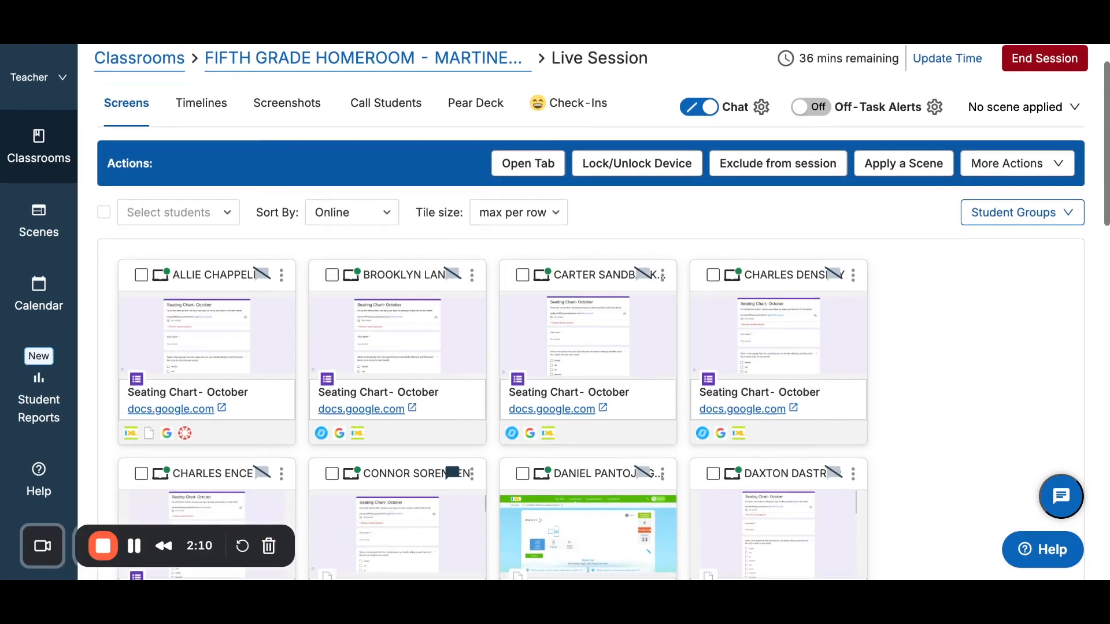
{"action": "scroll", "coordinate": [578, 312], "scroll_direction": "down", "scroll_amount": 4}
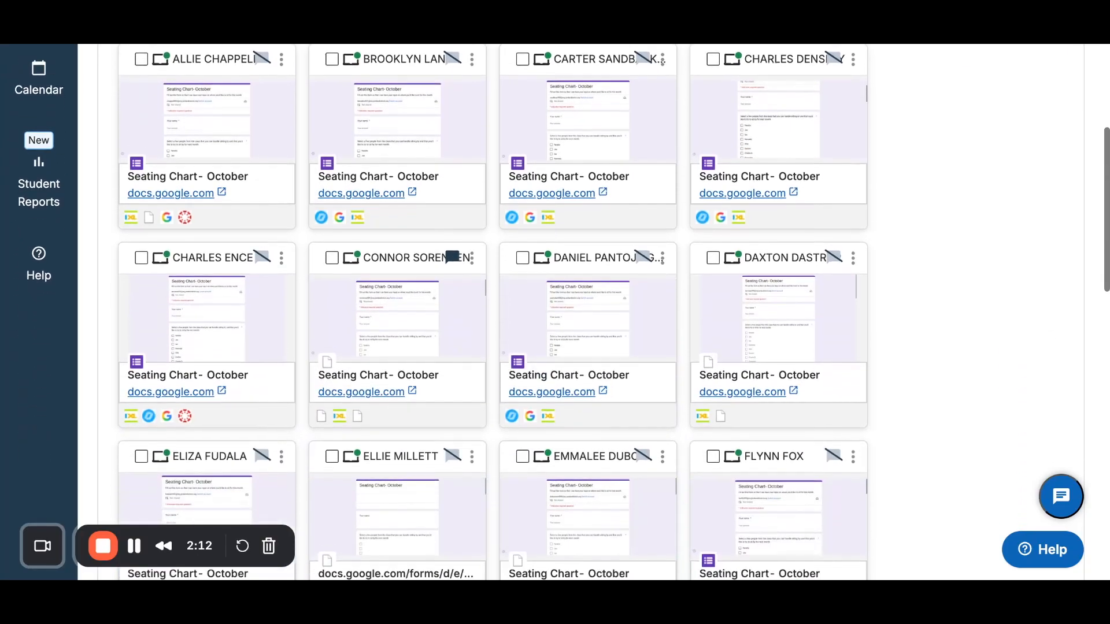
{"action": "scroll", "coordinate": [577, 312], "scroll_direction": "down", "scroll_amount": 9}
{"action": "scroll", "coordinate": [578, 312], "scroll_direction": "down", "scroll_amount": 8}
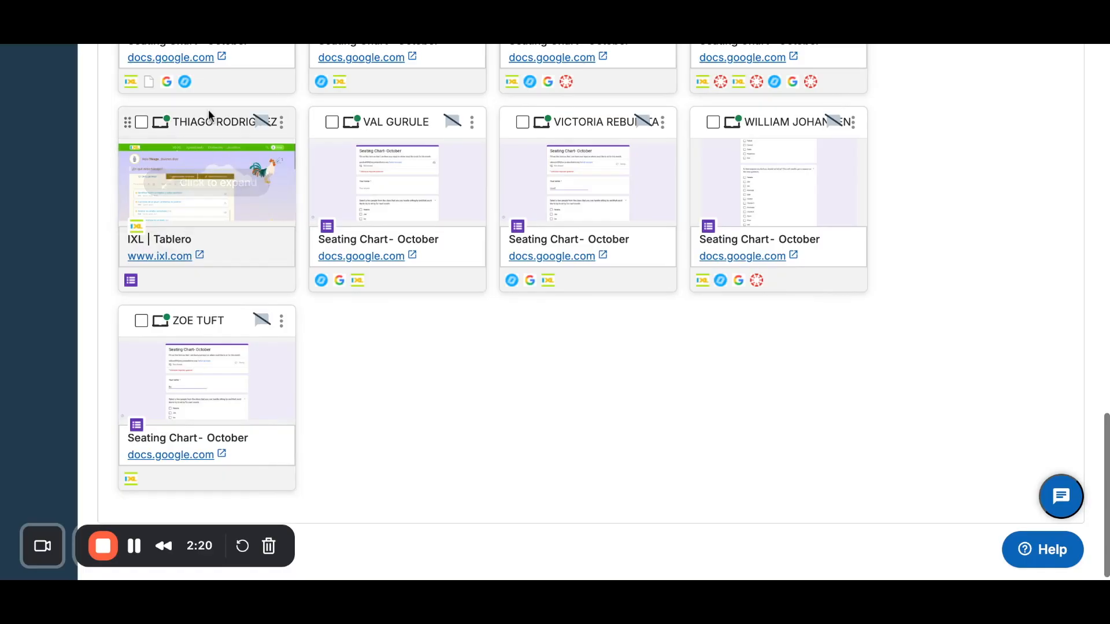
{"action": "mouse_move", "coordinate": [182, 179]}
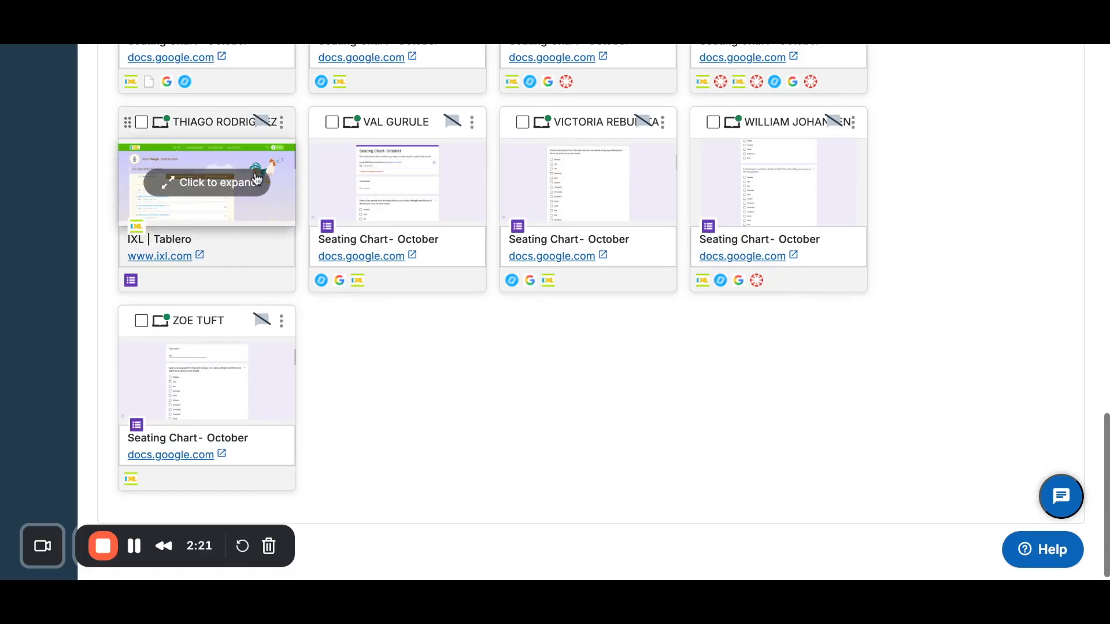
{"action": "left_click", "coordinate": [183, 179]}
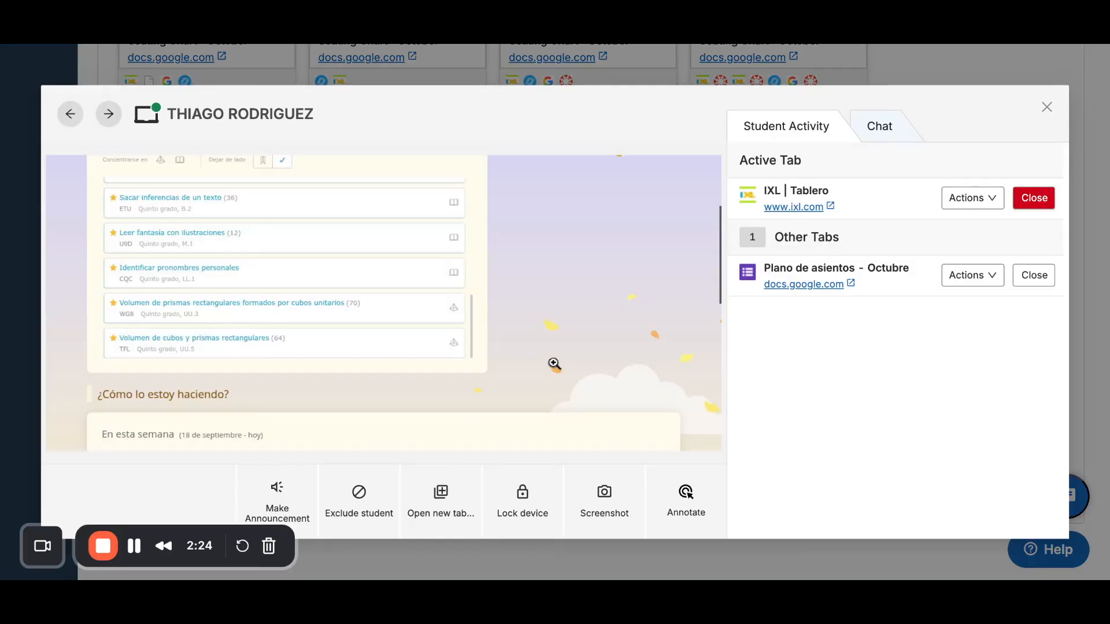
{"action": "left_click", "coordinate": [434, 498]}
{"action": "left_click", "coordinate": [389, 498]}
{"action": "key", "text": "Down"}
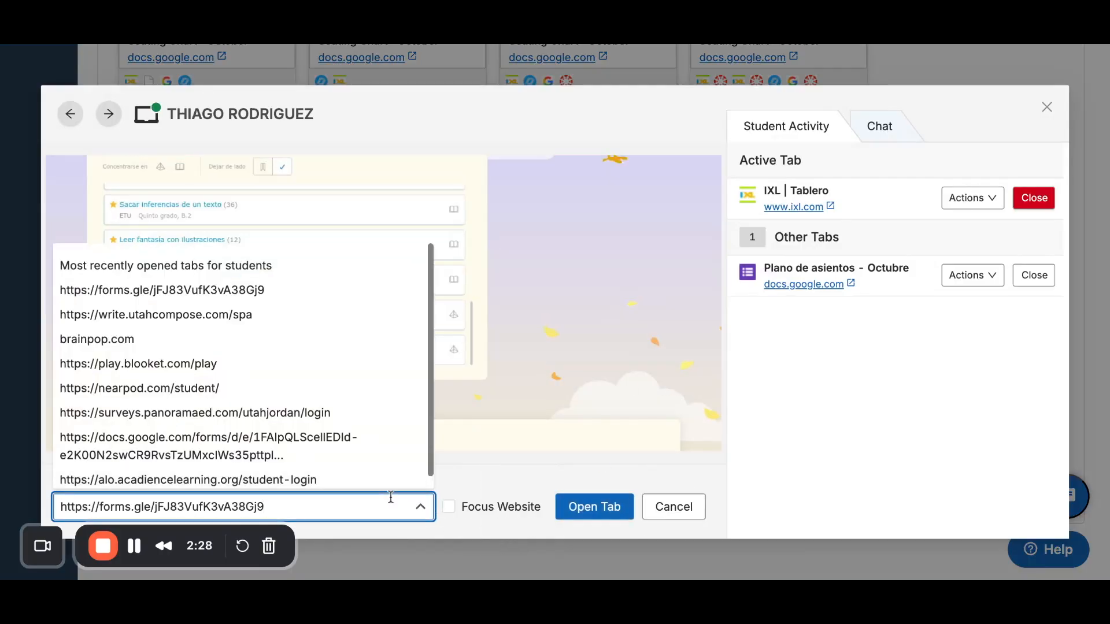
{"action": "left_click", "coordinate": [594, 507]}
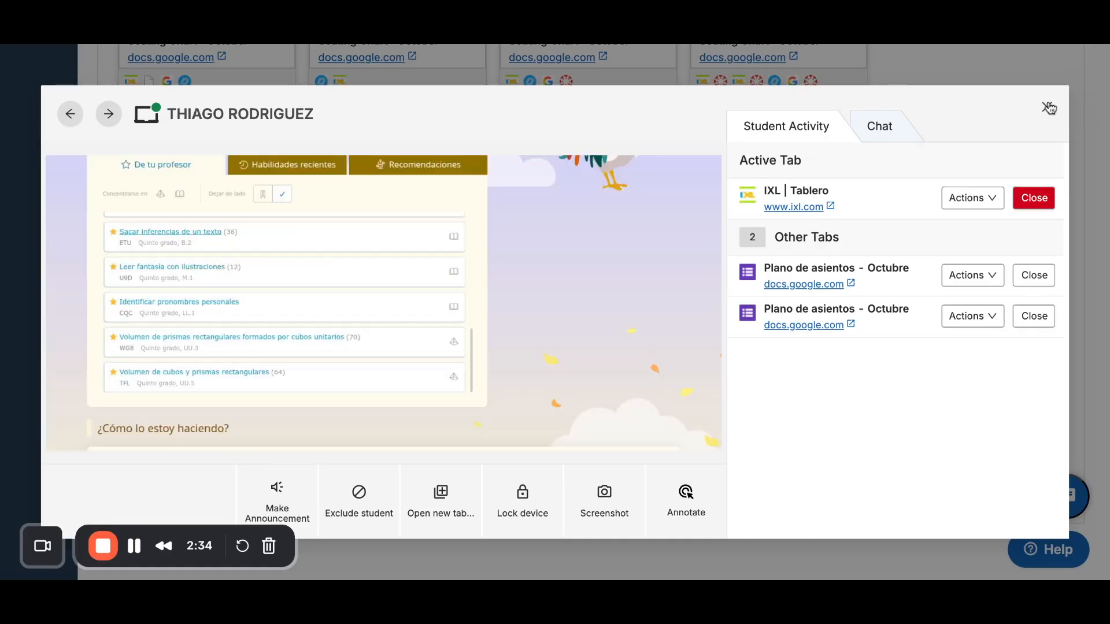
{"action": "left_click", "coordinate": [1048, 108]}
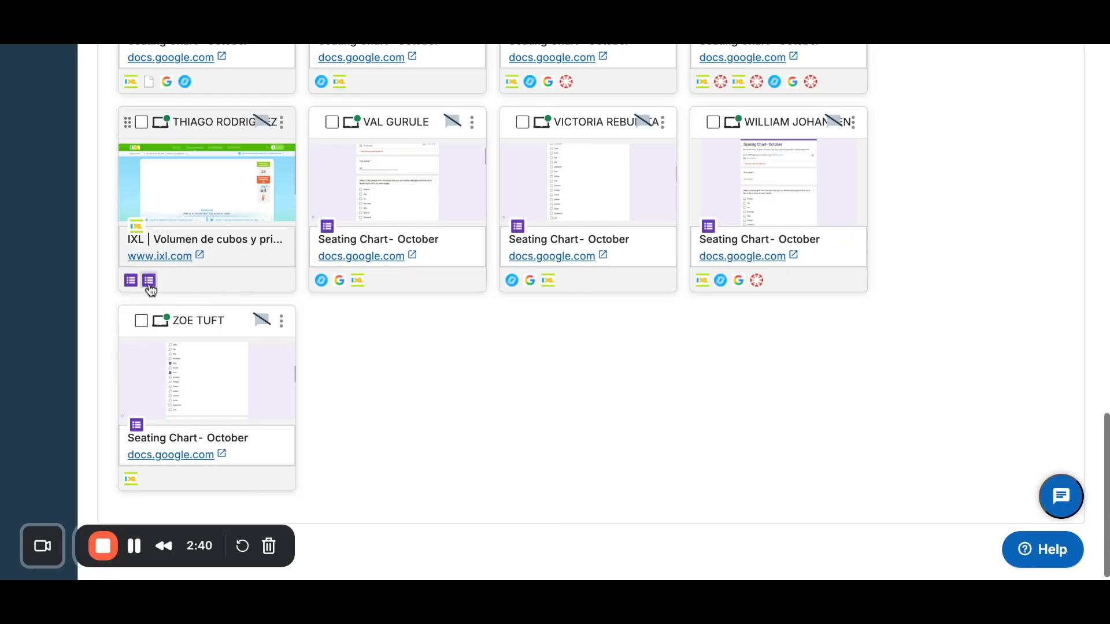
{"action": "mouse_move", "coordinate": [149, 287]}
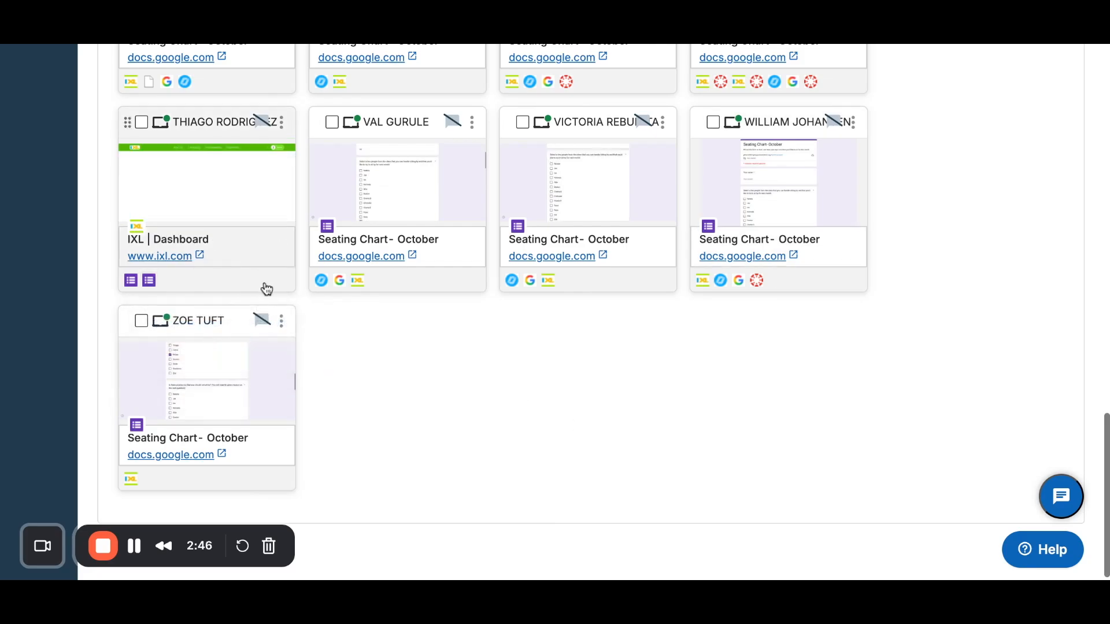
Apply the Blocked Websites scene to all students in the live session and check their screens.
{"action": "scroll", "coordinate": [596, 450], "scroll_direction": "up", "scroll_amount": 20}
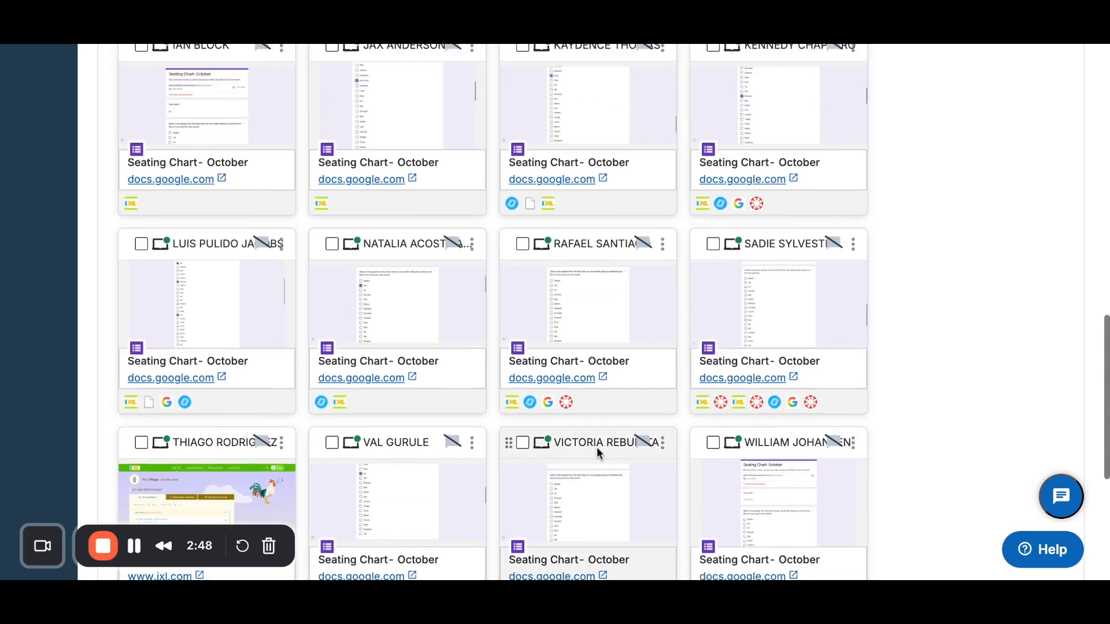
{"action": "scroll", "coordinate": [596, 453], "scroll_direction": "up", "scroll_amount": 3}
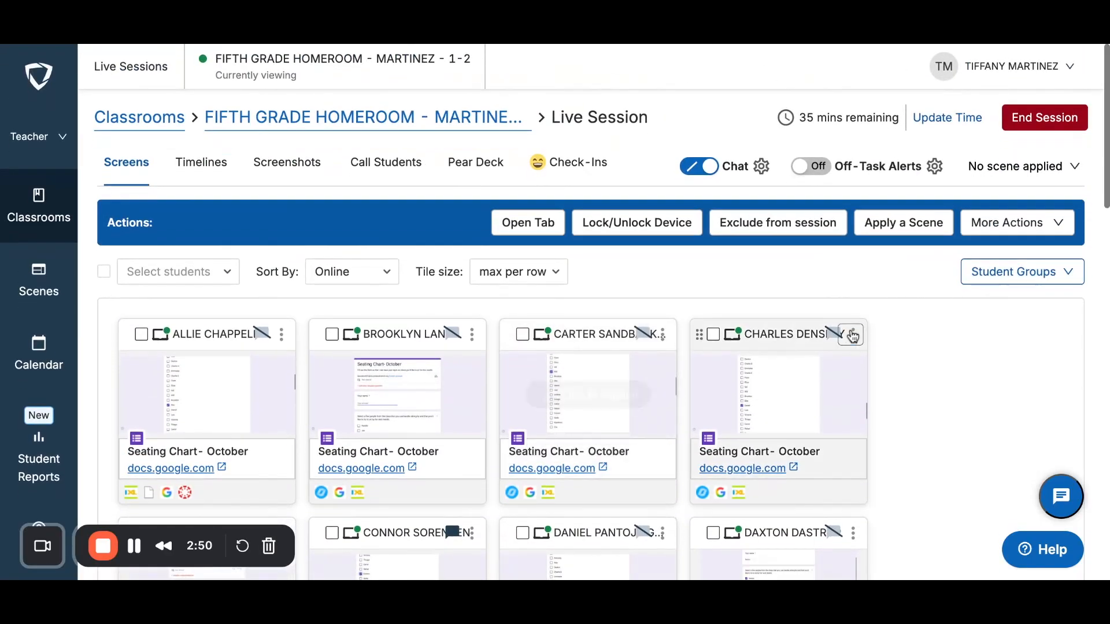
{"action": "left_click", "coordinate": [917, 229]}
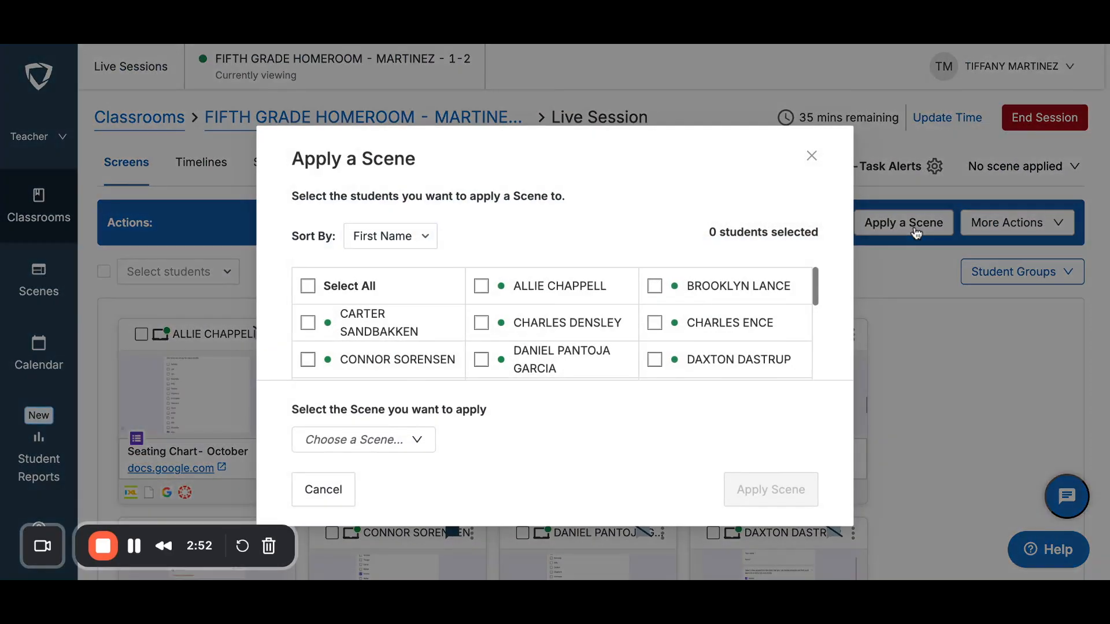
{"action": "left_click", "coordinate": [428, 437]}
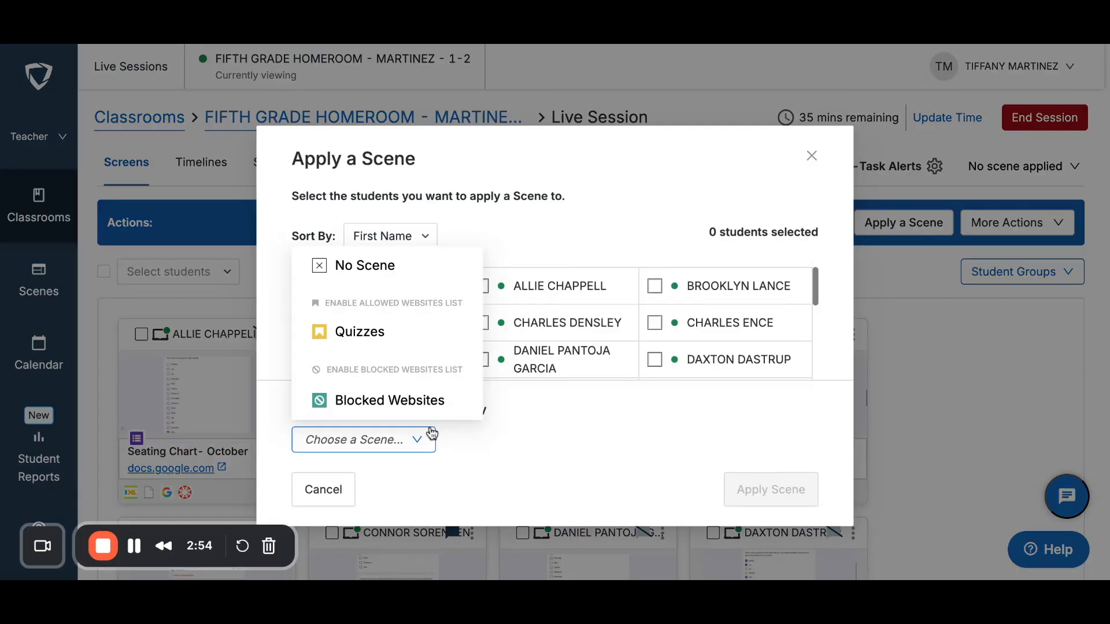
{"action": "left_click", "coordinate": [488, 452]}
{"action": "left_click", "coordinate": [307, 285]}
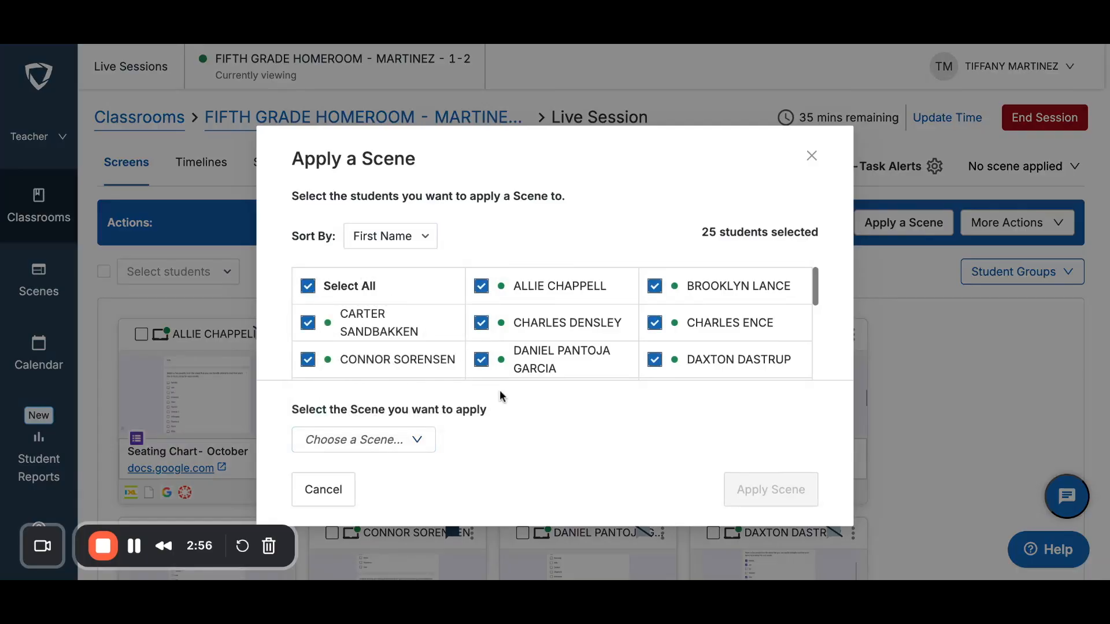
{"action": "left_click", "coordinate": [416, 438]}
{"action": "left_click", "coordinate": [407, 406]}
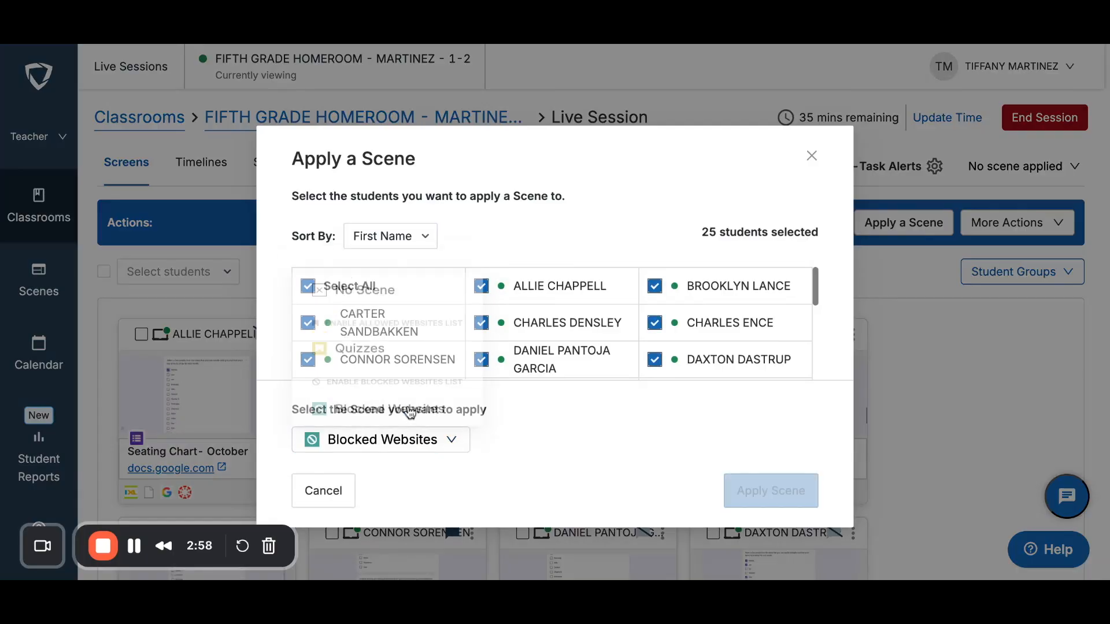
{"action": "left_click", "coordinate": [779, 491]}
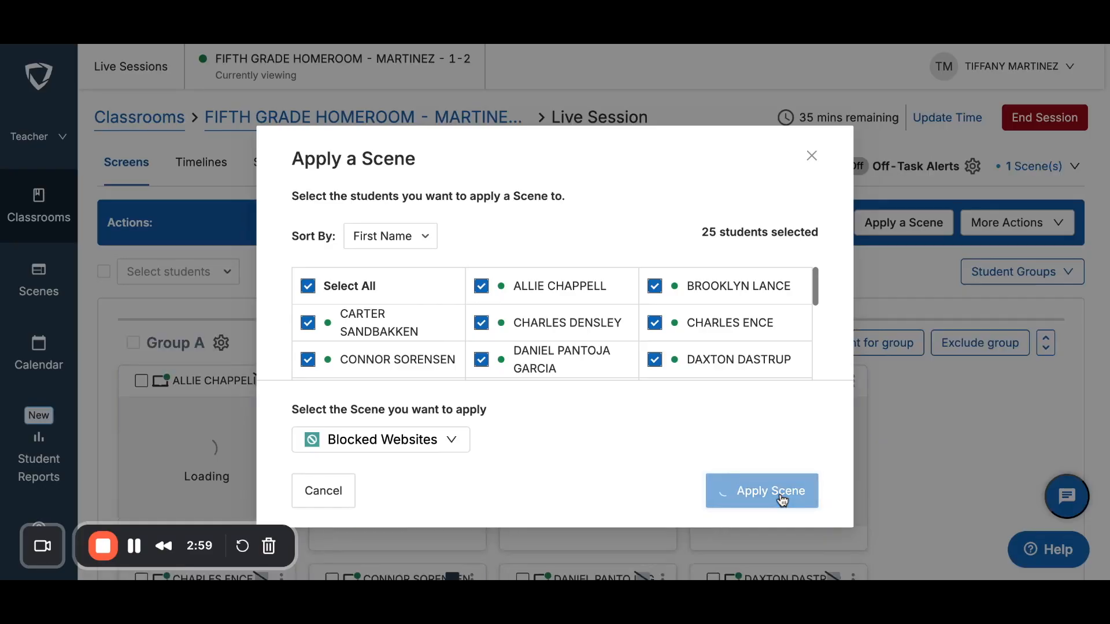
{"action": "scroll", "coordinate": [993, 469], "scroll_direction": "down", "scroll_amount": 10}
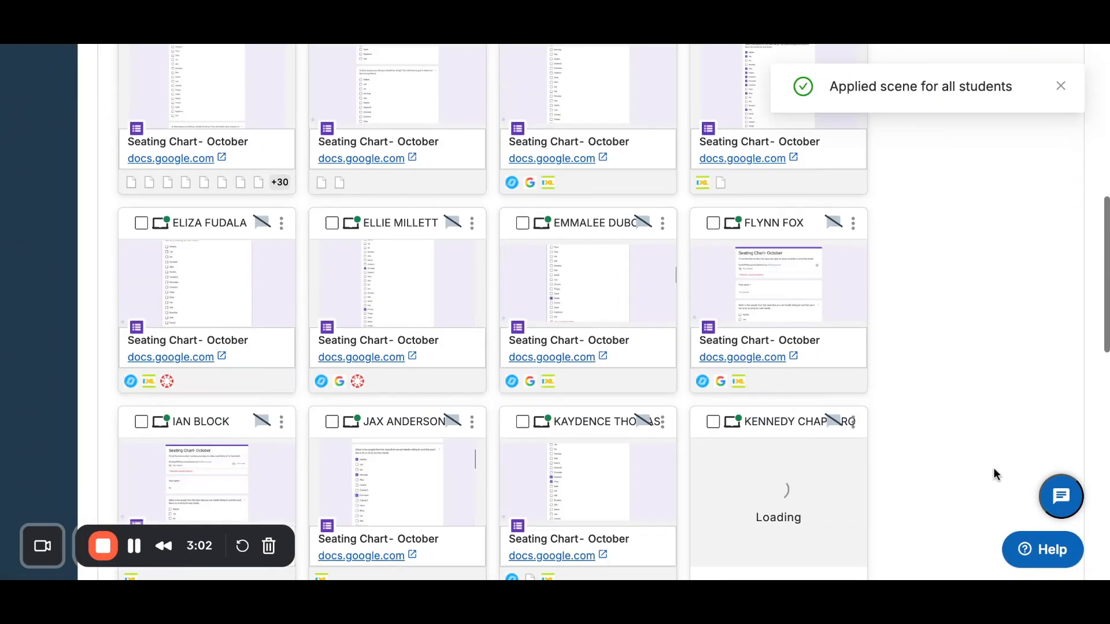
{"action": "scroll", "coordinate": [994, 474], "scroll_direction": "down", "scroll_amount": 12}
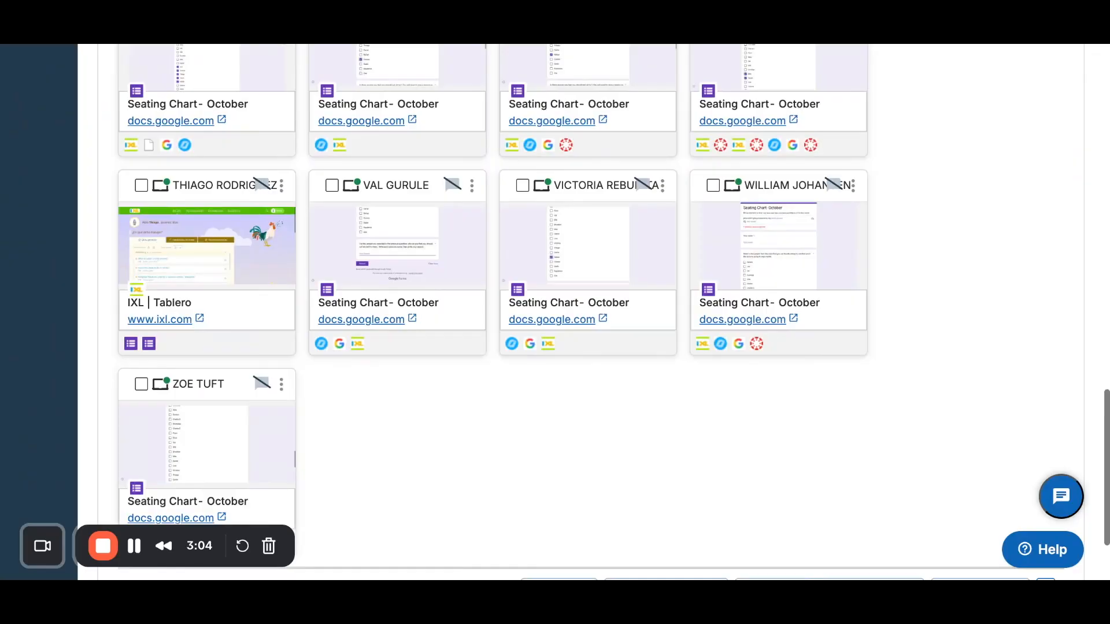
{"action": "scroll", "coordinate": [555, 312], "scroll_direction": "up", "scroll_amount": 15}
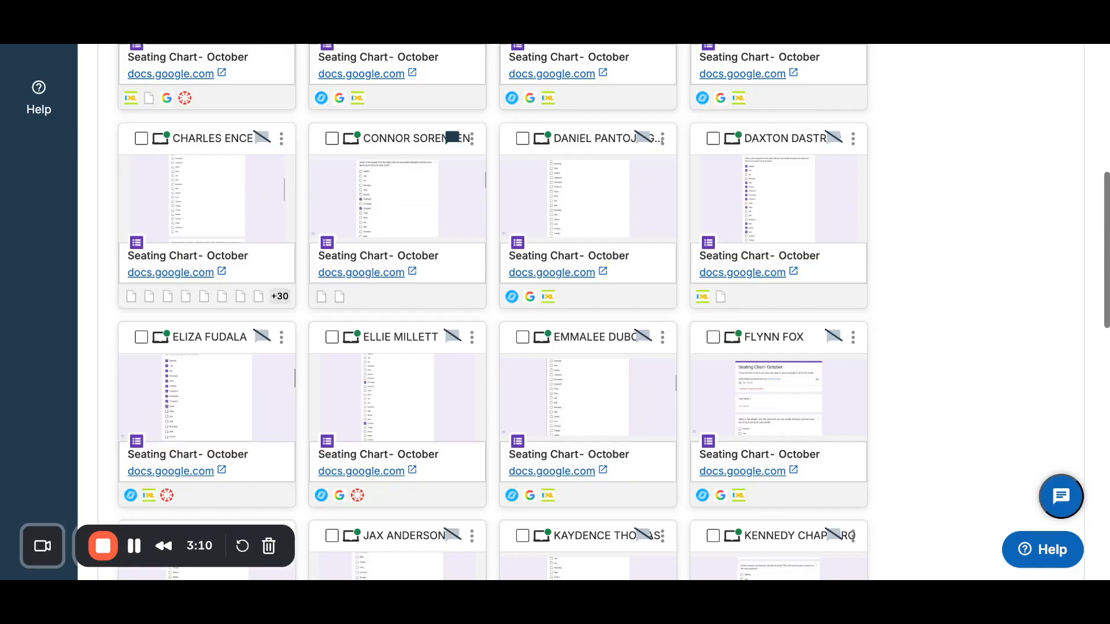
{"action": "scroll", "coordinate": [555, 312], "scroll_direction": "up", "scroll_amount": 6}
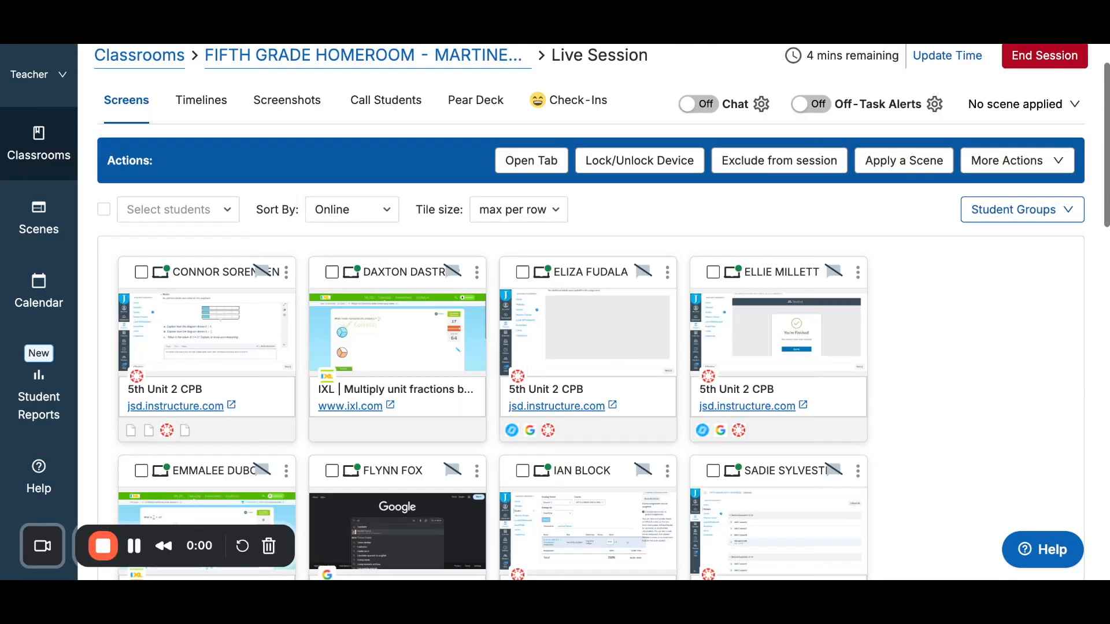
Select all students in the live session and apply the Quizzes scene to them.
{"action": "scroll", "coordinate": [554, 312], "scroll_direction": "down", "scroll_amount": 2}
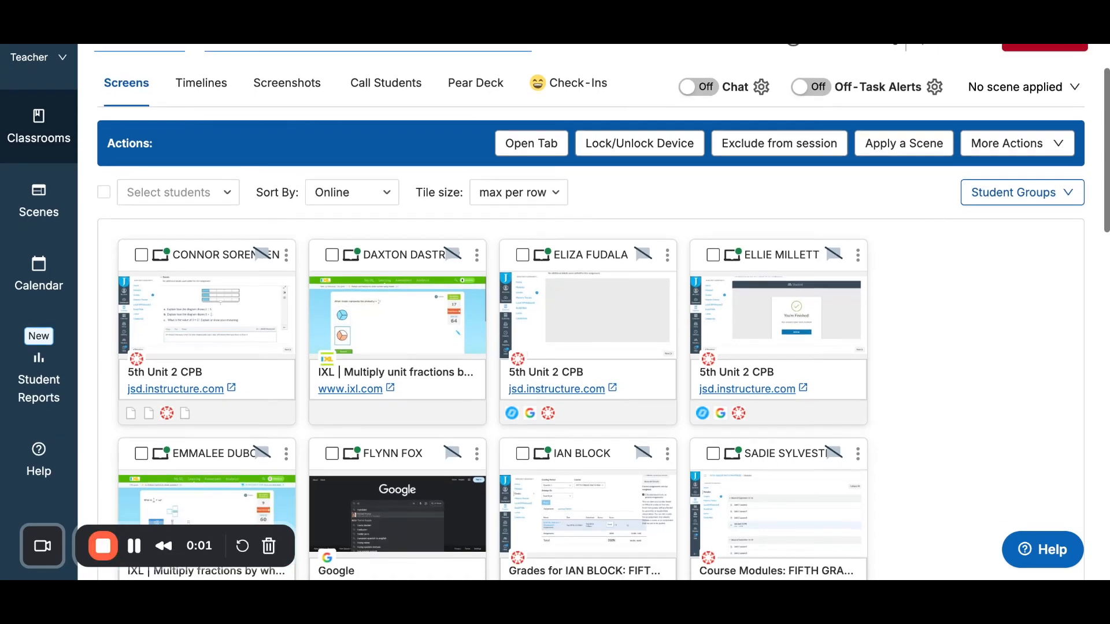
{"action": "left_click", "coordinate": [888, 149]}
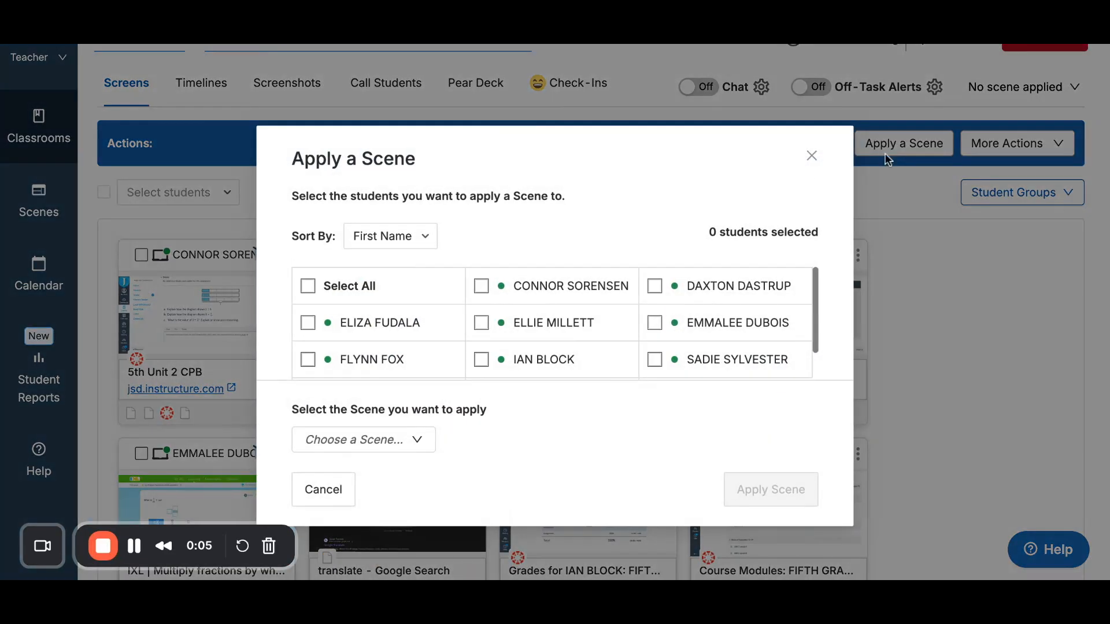
{"action": "left_click", "coordinate": [313, 292]}
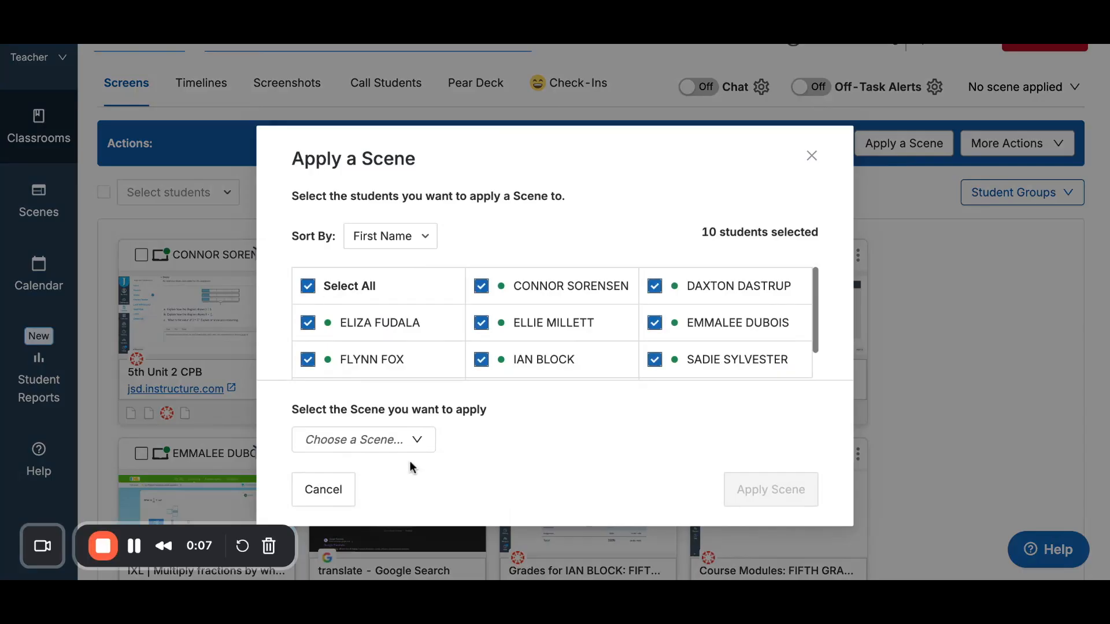
{"action": "left_click", "coordinate": [414, 442]}
{"action": "left_click", "coordinate": [411, 342]}
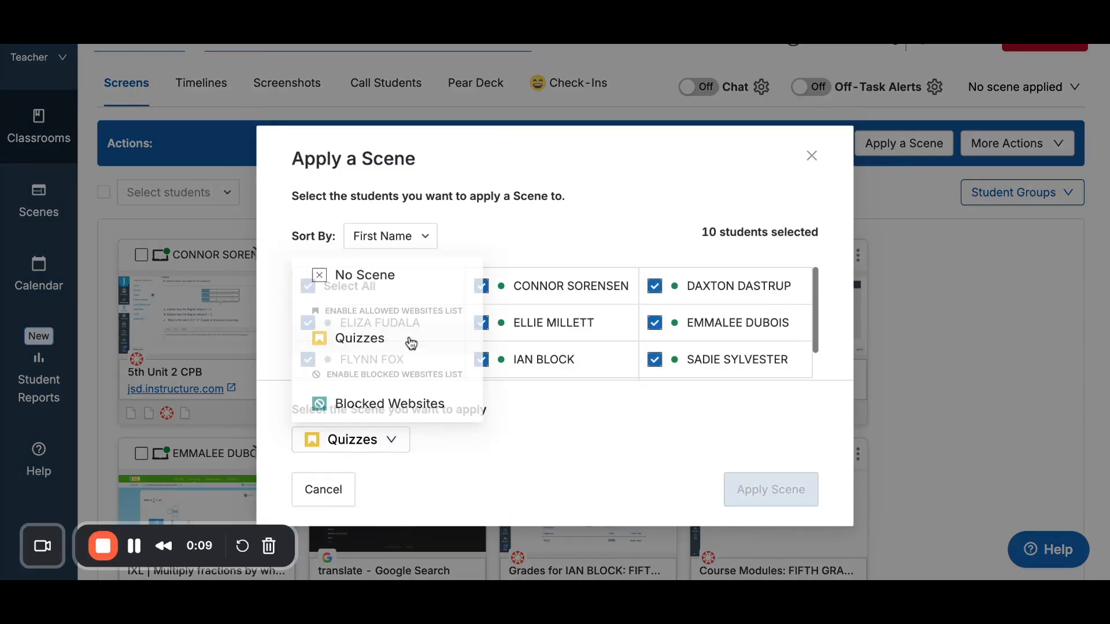
{"action": "left_click", "coordinate": [769, 495]}
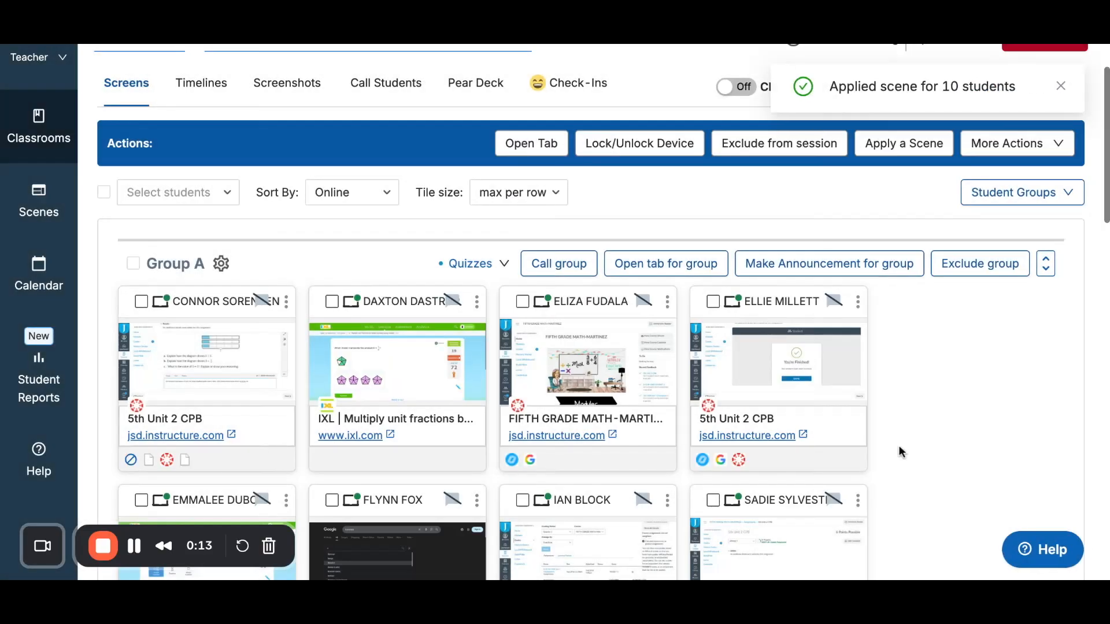
Review the Group A student screens and open tabs for websites blocked by the Quizzes scene.
{"action": "scroll", "coordinate": [901, 452], "scroll_direction": "down", "scroll_amount": 5}
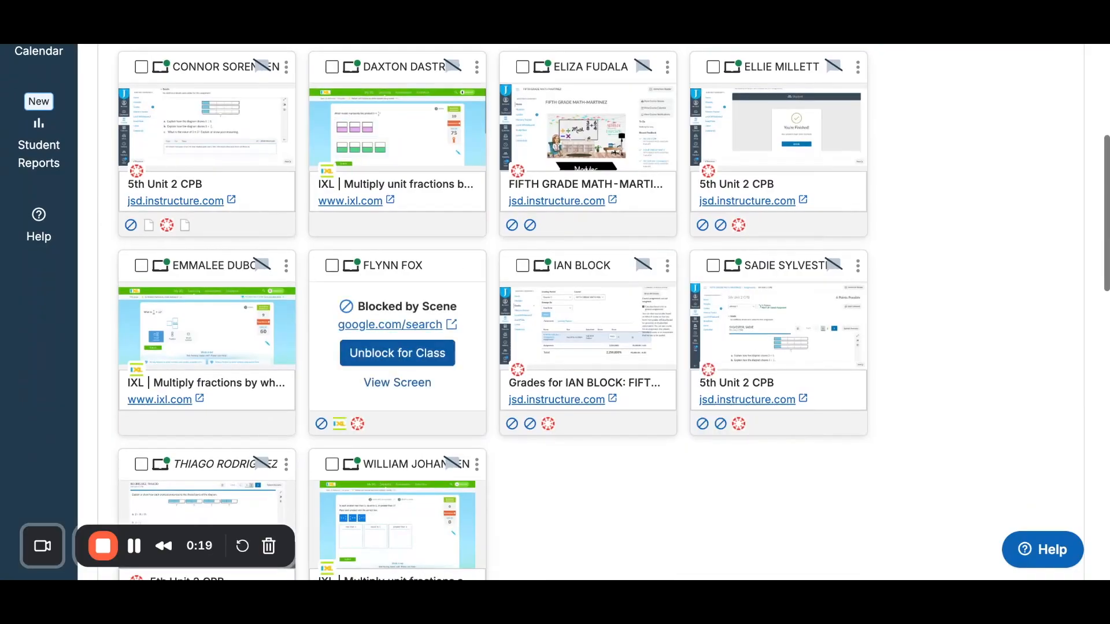
{"action": "scroll", "coordinate": [555, 313], "scroll_direction": "down", "scroll_amount": 3}
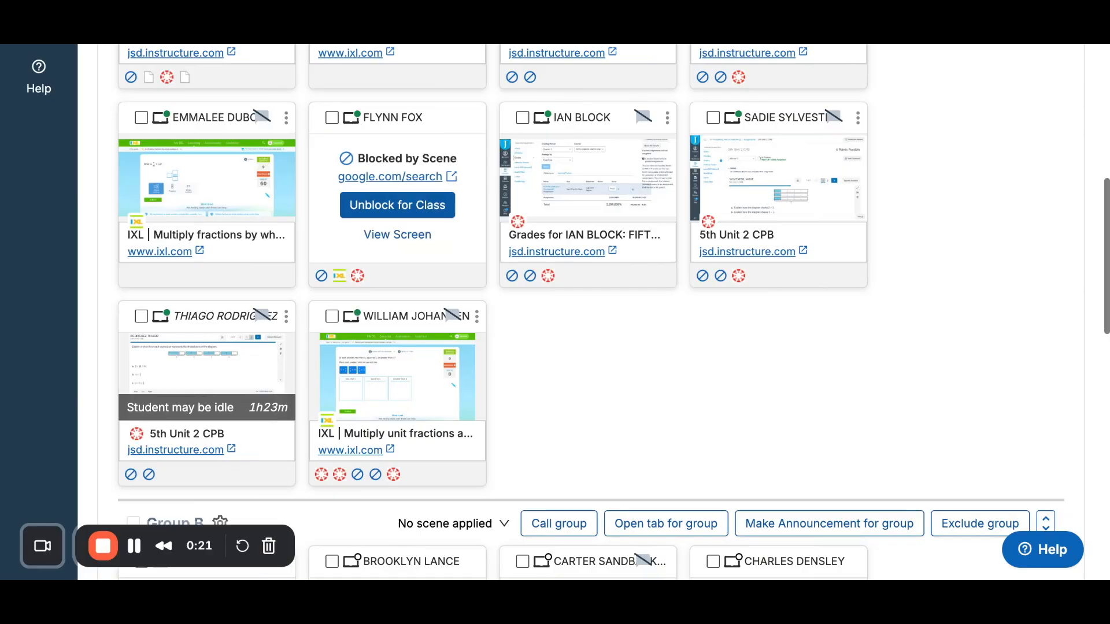
{"action": "scroll", "coordinate": [581, 312], "scroll_direction": "up", "scroll_amount": 1}
{"action": "scroll", "coordinate": [888, 454], "scroll_direction": "up", "scroll_amount": 1}
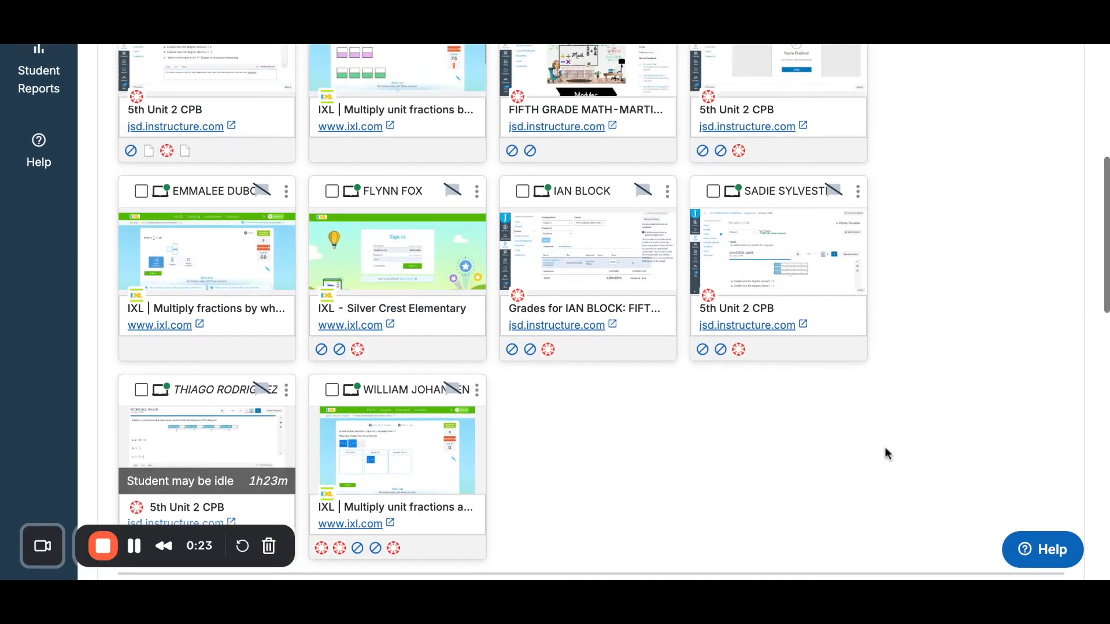
{"action": "scroll", "coordinate": [888, 454], "scroll_direction": "up", "scroll_amount": 2}
{"action": "scroll", "coordinate": [888, 454], "scroll_direction": "up", "scroll_amount": 4}
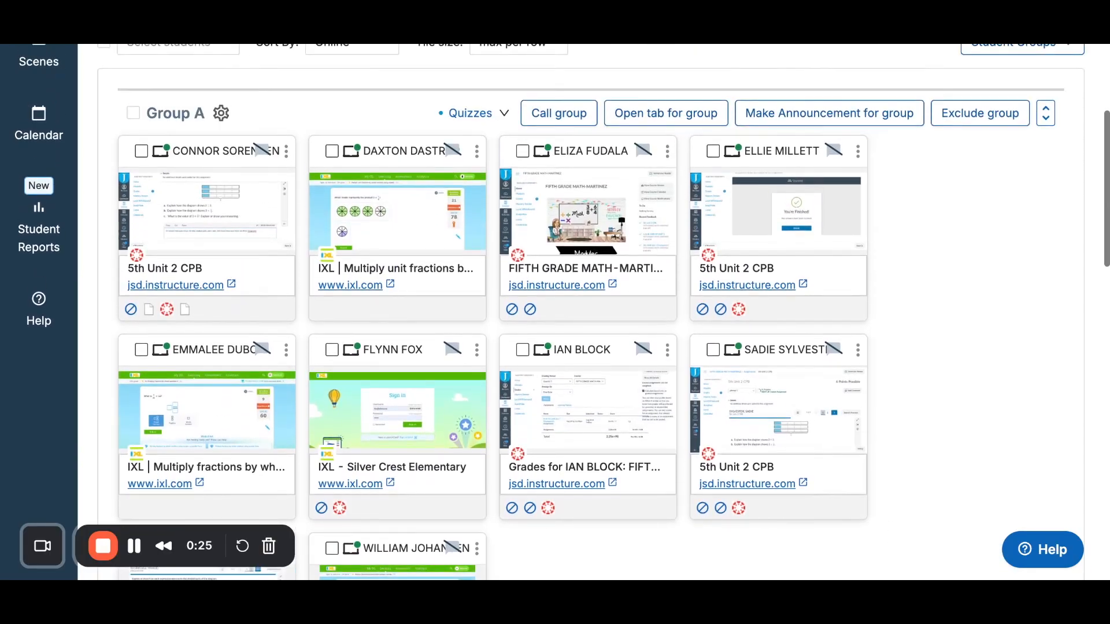
{"action": "scroll", "coordinate": [581, 312], "scroll_direction": "up", "scroll_amount": 4}
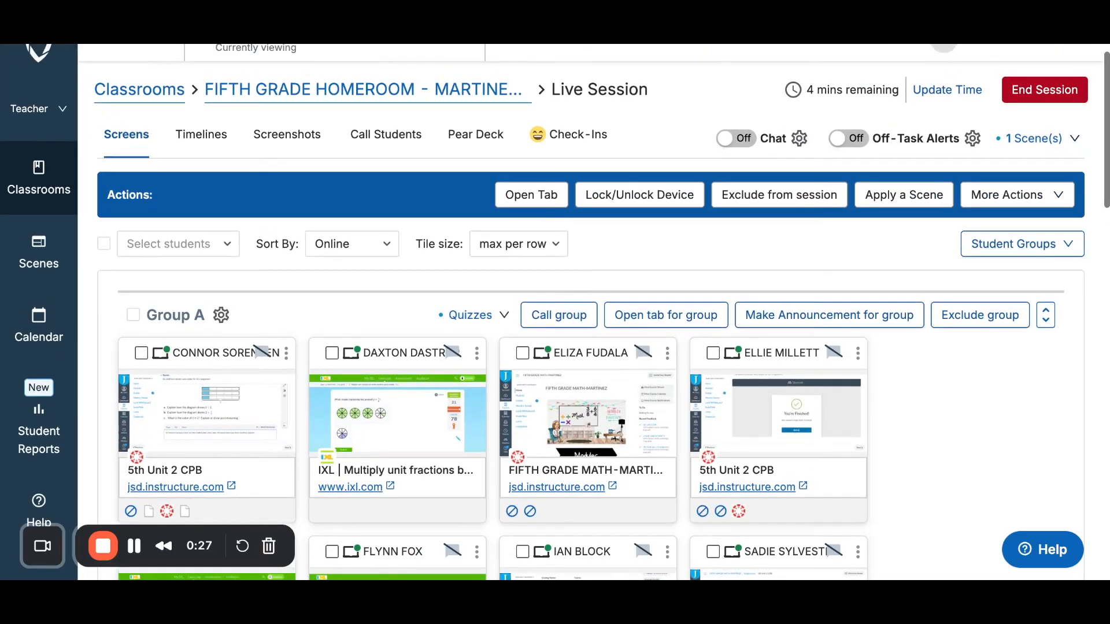
Enable off-task alerts for the live session with Math as the class subject.
{"action": "left_click", "coordinate": [973, 138]}
{"action": "left_click", "coordinate": [963, 261]}
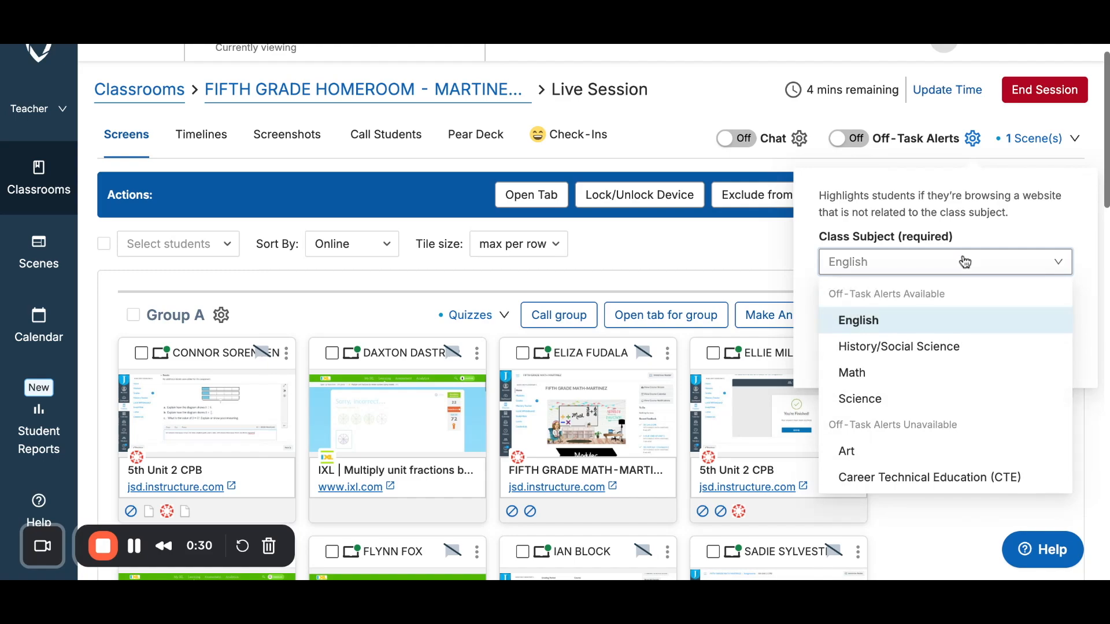
{"action": "left_click", "coordinate": [935, 380]}
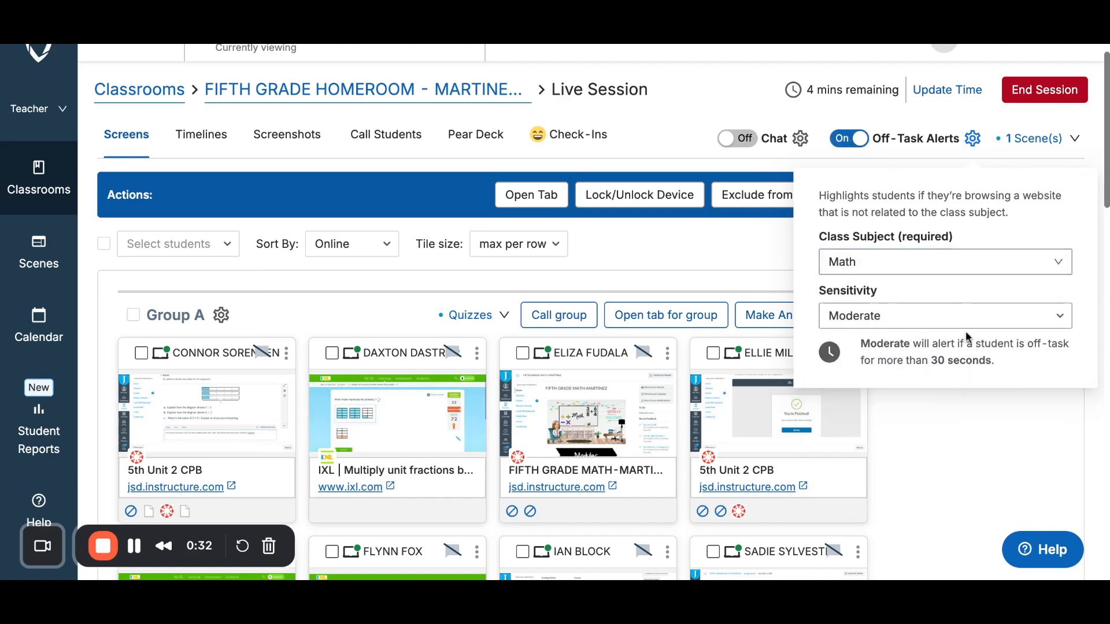
{"action": "left_click", "coordinate": [683, 265]}
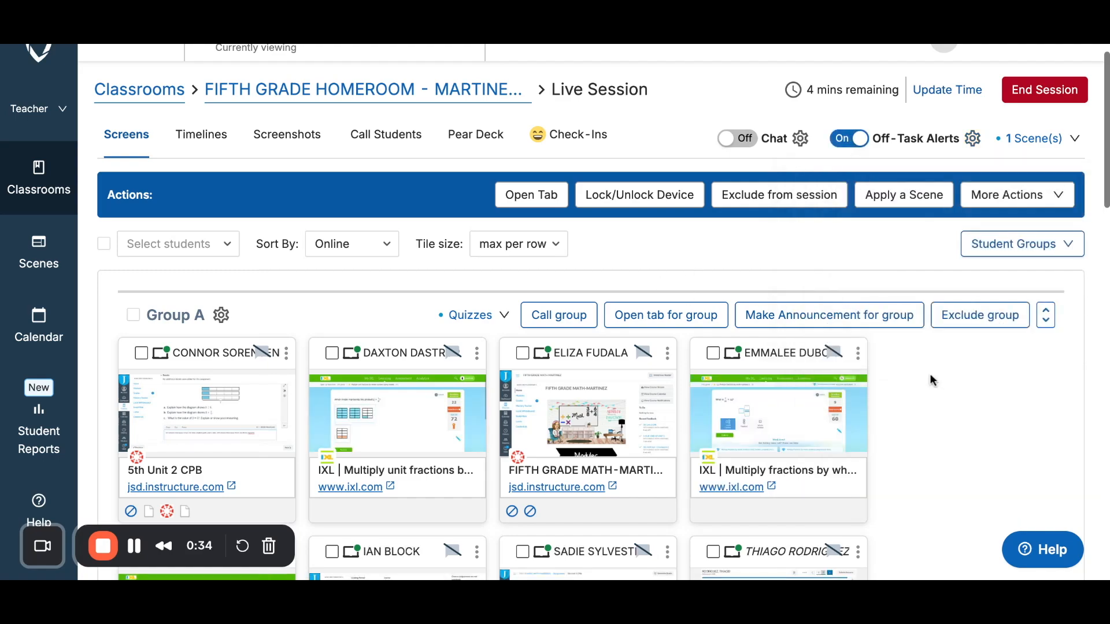
Look through the Group A student screens for off-task, idle or blocked students.
{"action": "scroll", "coordinate": [933, 376], "scroll_direction": "down", "scroll_amount": 3}
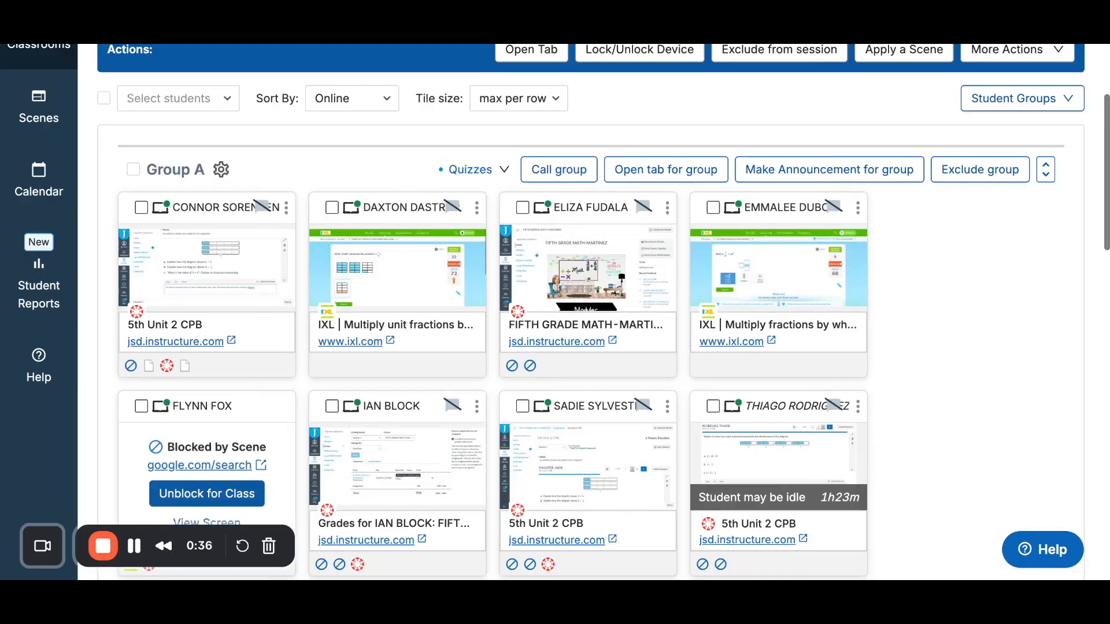
{"action": "scroll", "coordinate": [589, 312], "scroll_direction": "down", "scroll_amount": 4}
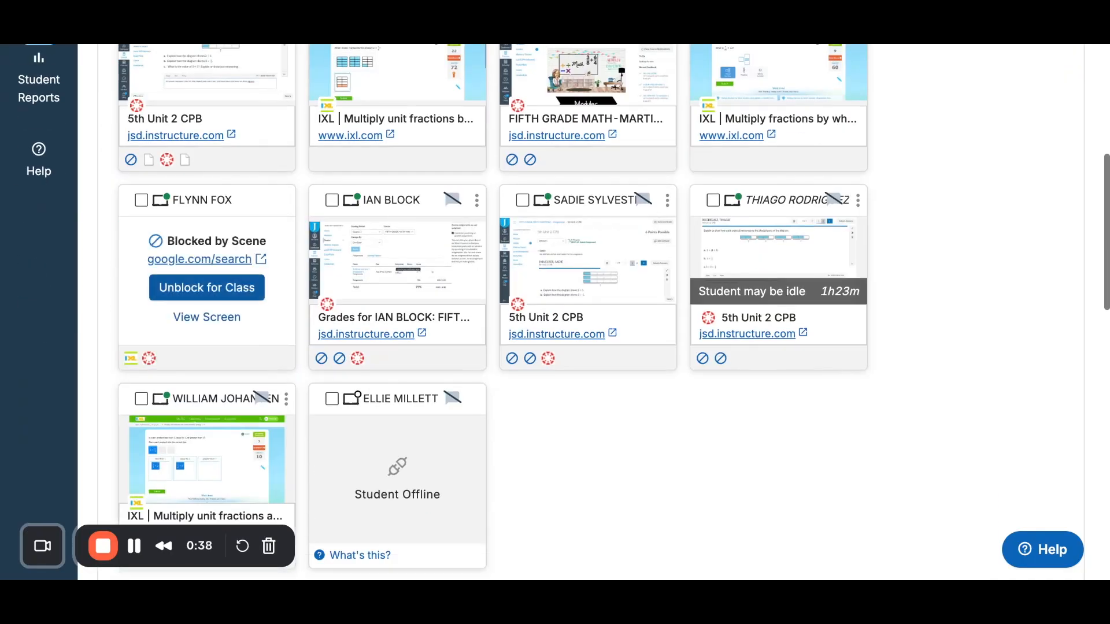
{"action": "scroll", "coordinate": [590, 312], "scroll_direction": "up", "scroll_amount": 4}
{"action": "scroll", "coordinate": [589, 312], "scroll_direction": "up", "scroll_amount": 1}
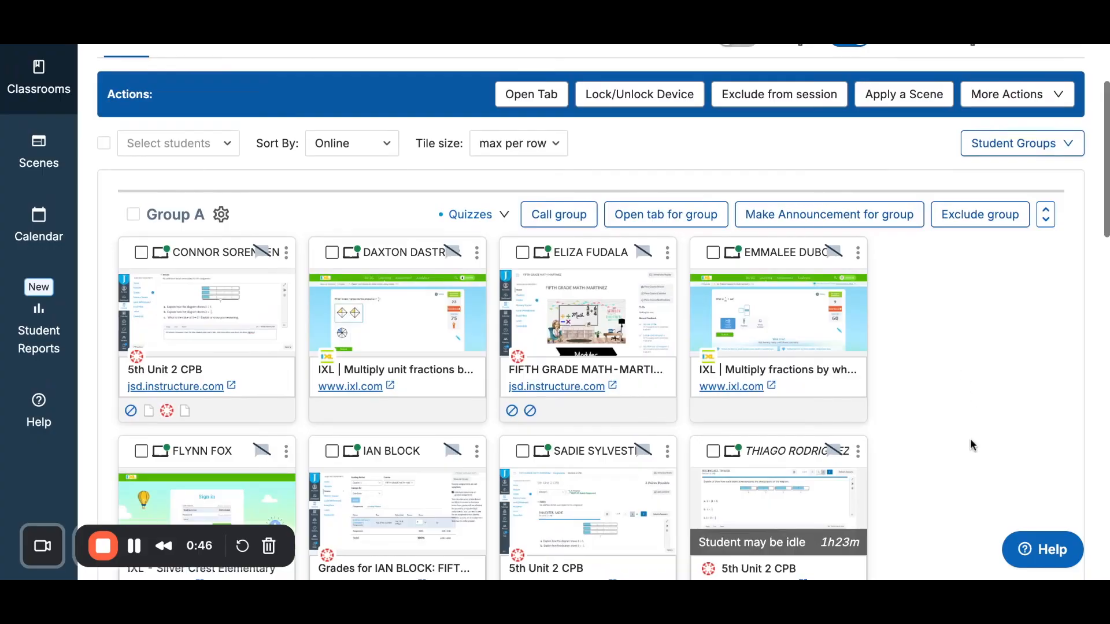
{"action": "scroll", "coordinate": [970, 440], "scroll_direction": "down", "scroll_amount": 8}
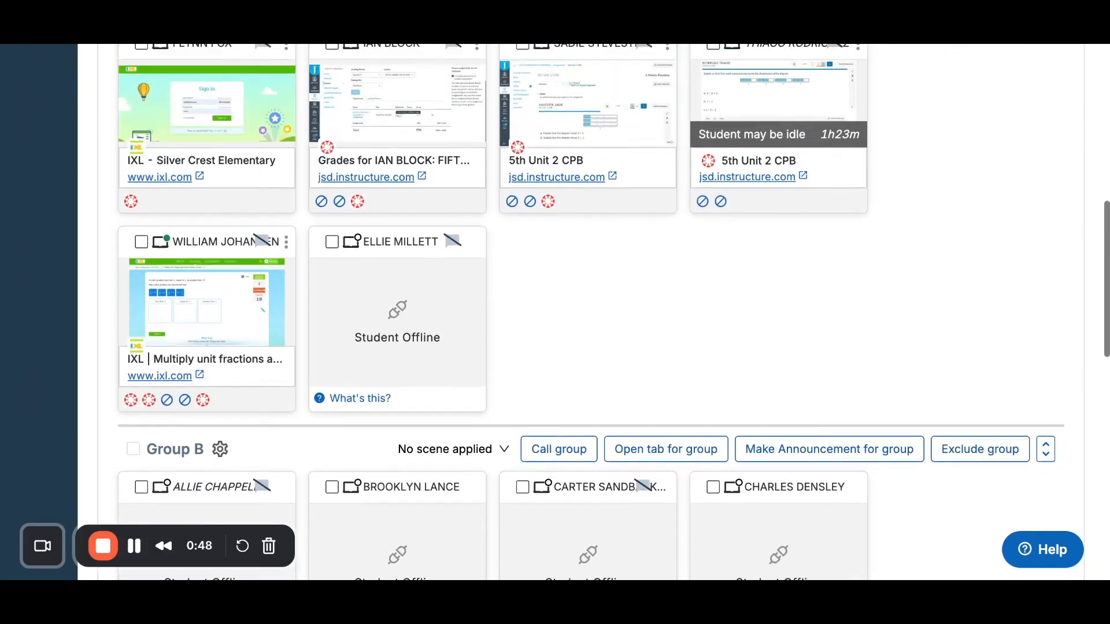
{"action": "scroll", "coordinate": [970, 439], "scroll_direction": "up", "scroll_amount": 1}
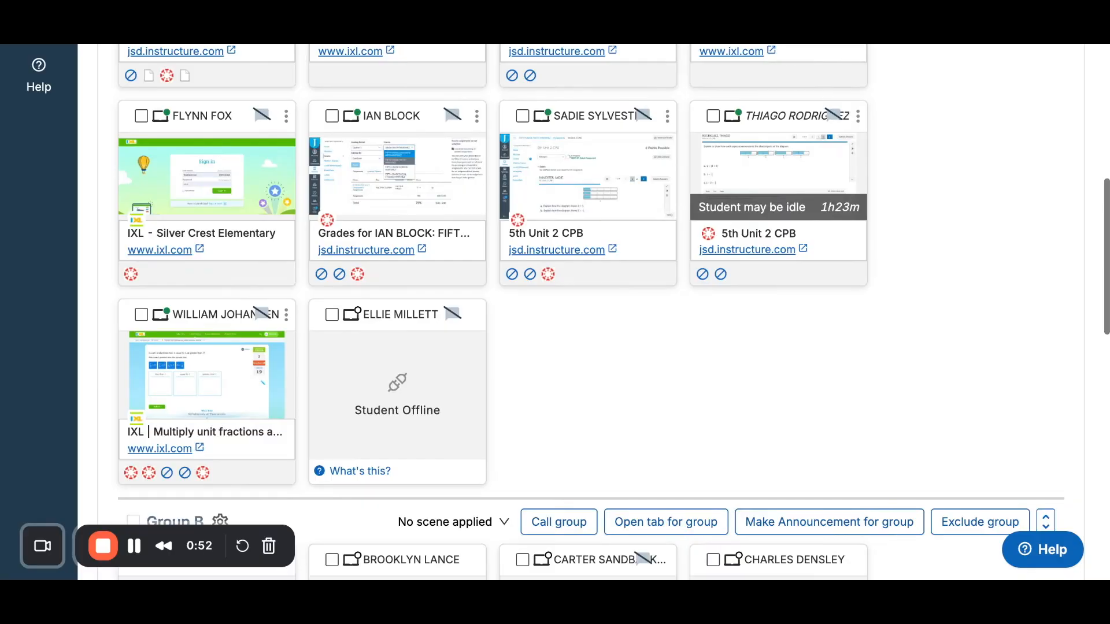
{"action": "scroll", "coordinate": [589, 312], "scroll_direction": "up", "scroll_amount": 4}
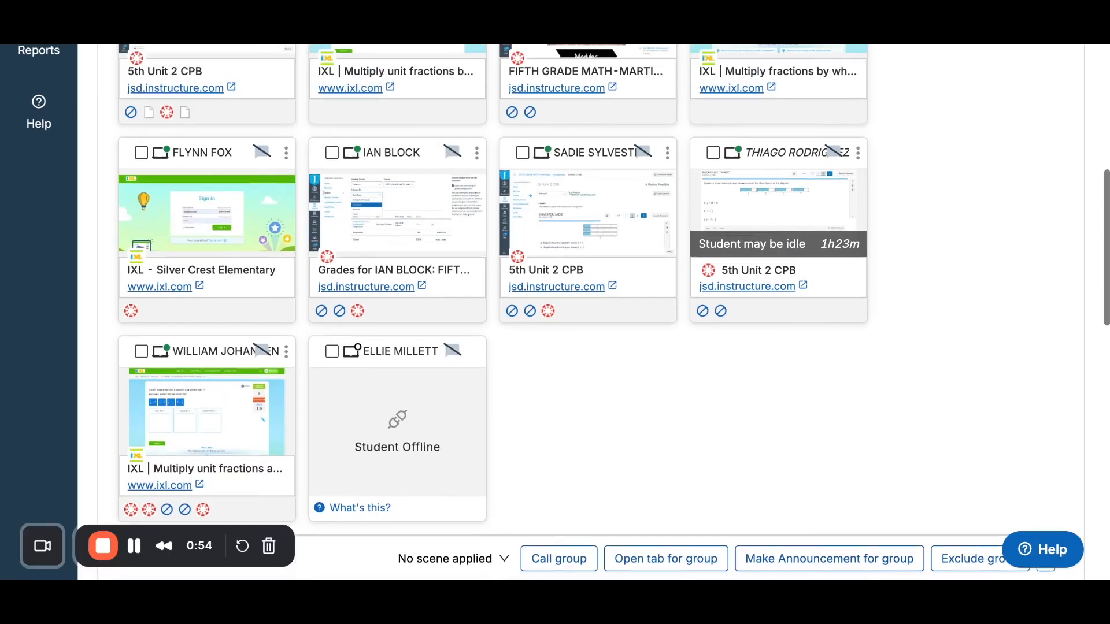
{"action": "scroll", "coordinate": [590, 312], "scroll_direction": "up", "scroll_amount": 3}
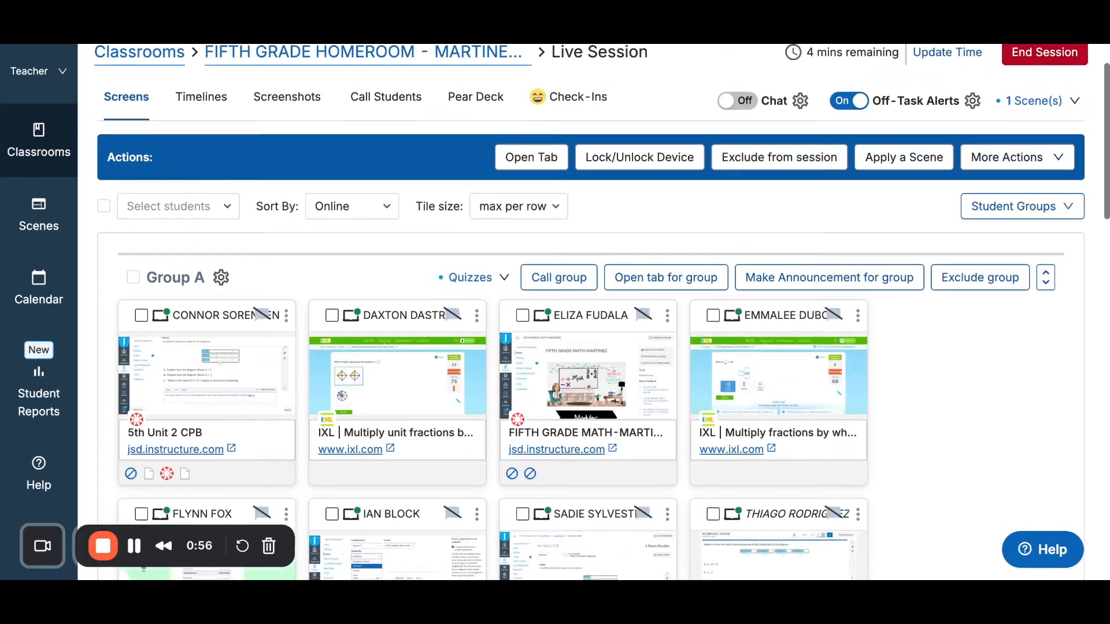
Turn off the off-task alerts, set their sensitivity to Strict and turn the alerts back on.
{"action": "left_click", "coordinate": [885, 107]}
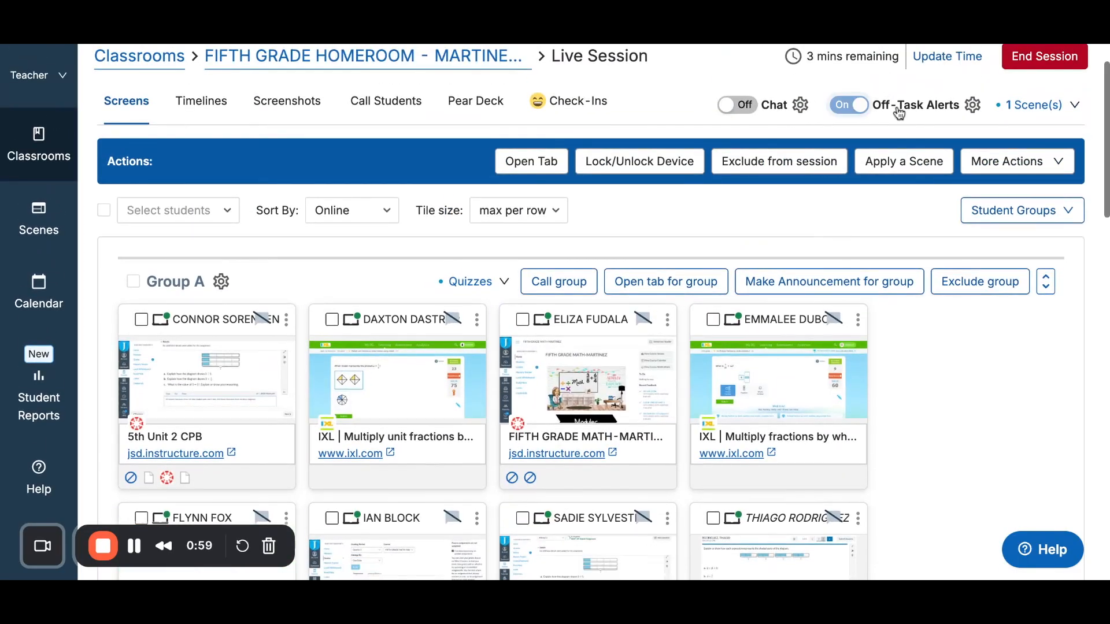
{"action": "left_click", "coordinate": [975, 109]}
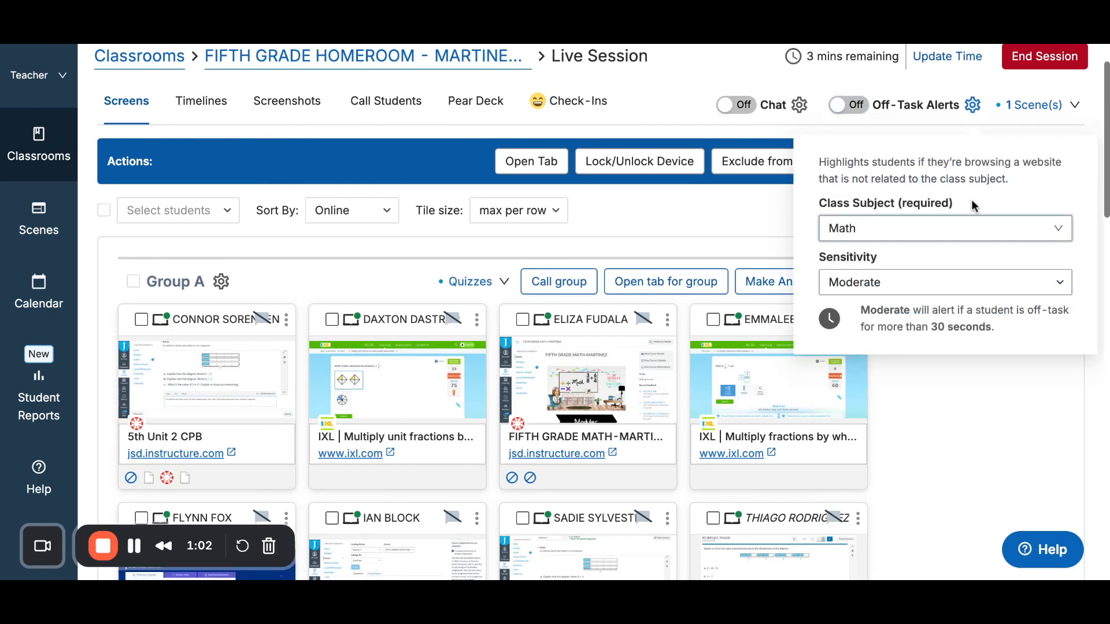
{"action": "left_click", "coordinate": [958, 282]}
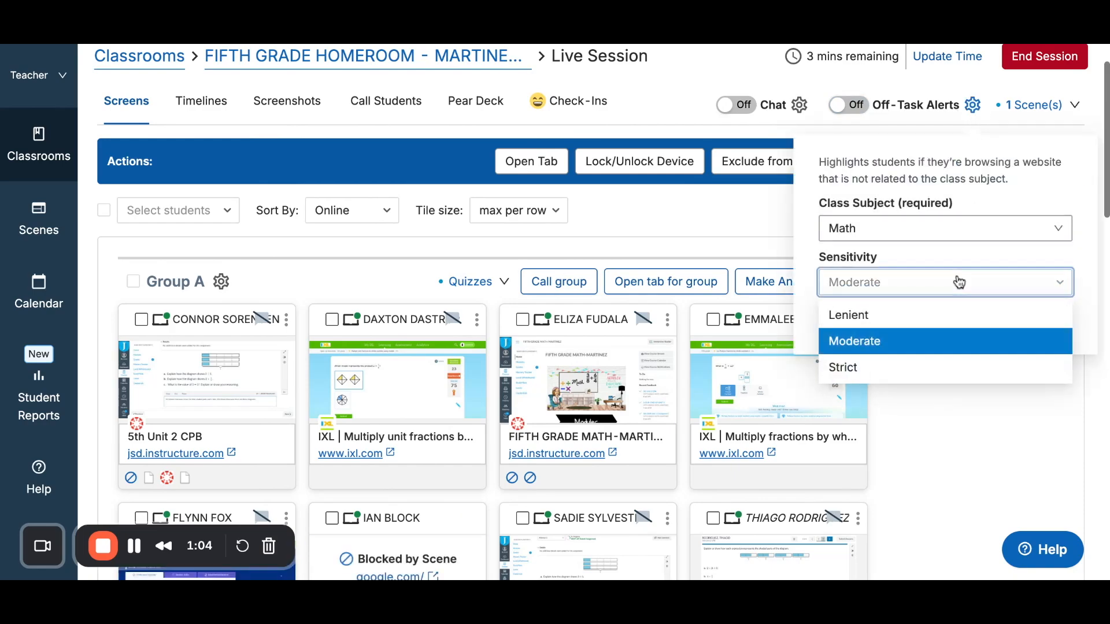
{"action": "left_click", "coordinate": [942, 367]}
{"action": "left_click", "coordinate": [851, 105]}
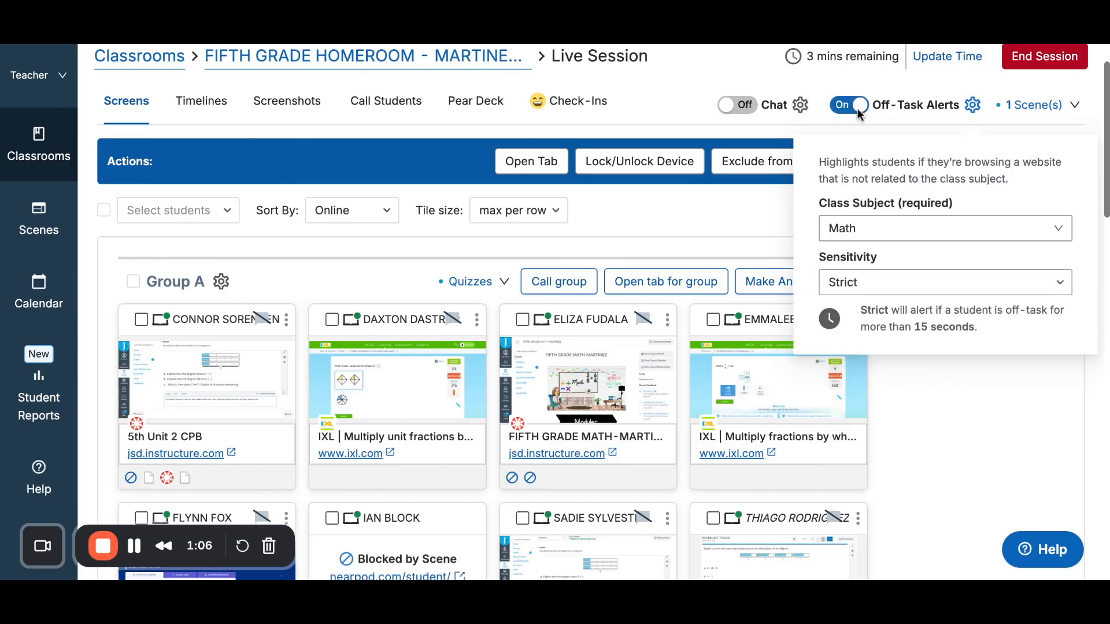
View the live screen and open tabs of the Group A student whose nearpod.com page is blocked by the scene.
{"action": "left_click", "coordinate": [753, 213]}
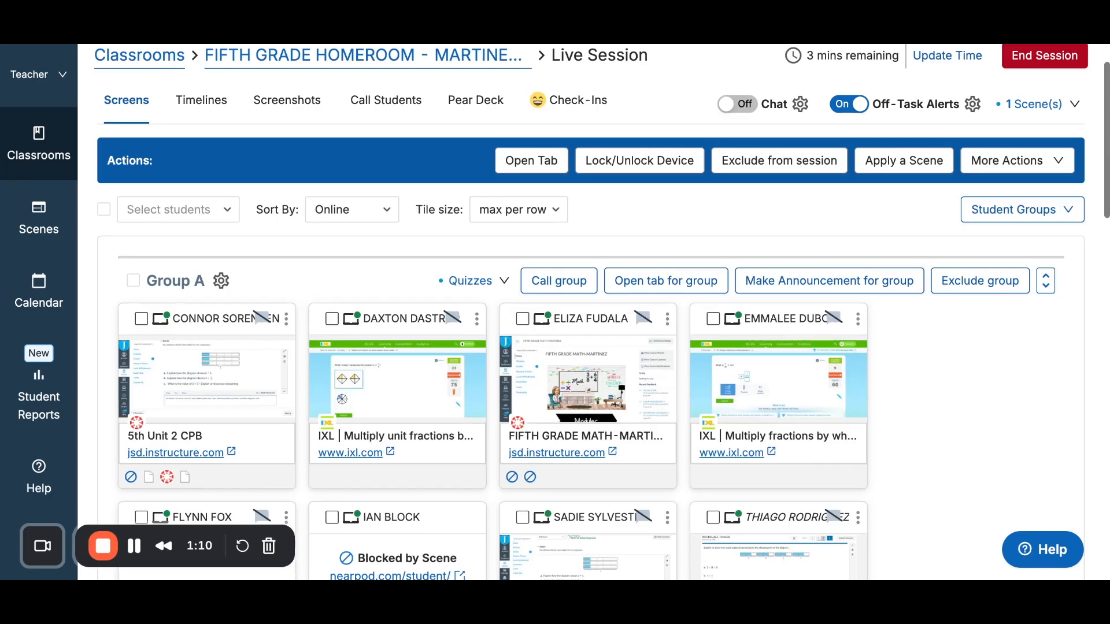
{"action": "scroll", "coordinate": [589, 312], "scroll_direction": "down", "scroll_amount": 6}
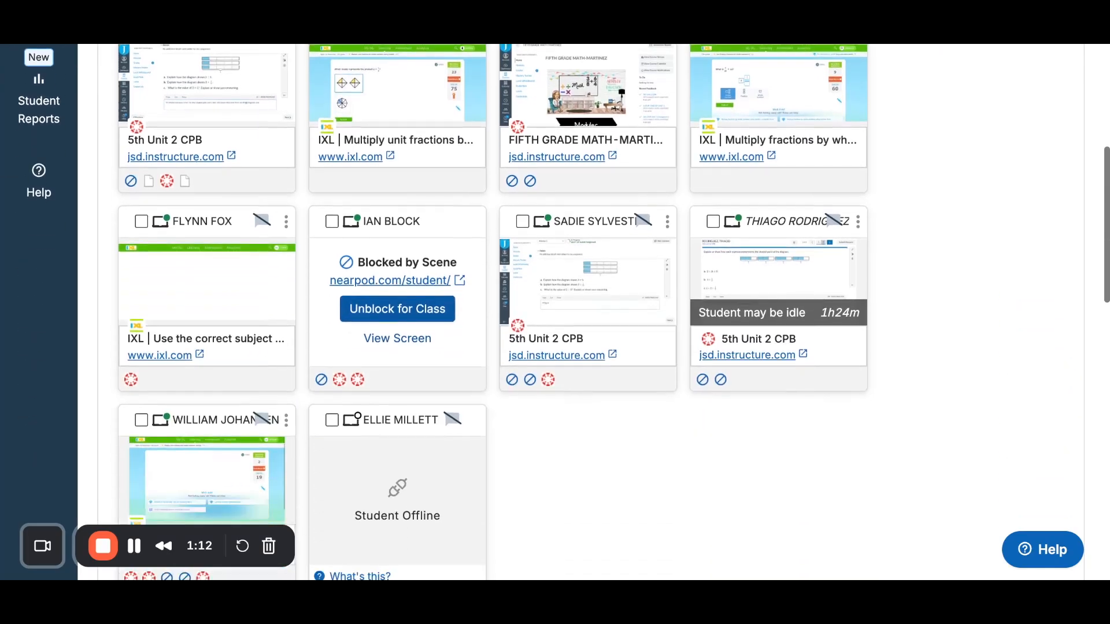
{"action": "scroll", "coordinate": [590, 312], "scroll_direction": "down", "scroll_amount": 1}
{"action": "scroll", "coordinate": [590, 312], "scroll_direction": "up", "scroll_amount": 1}
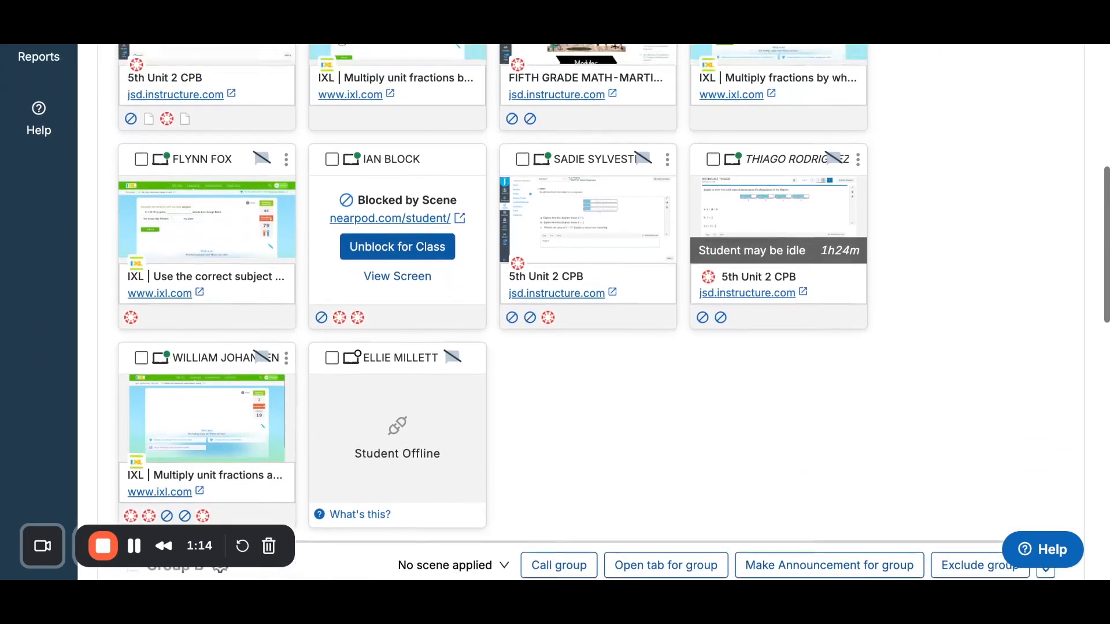
{"action": "left_click", "coordinate": [410, 280]}
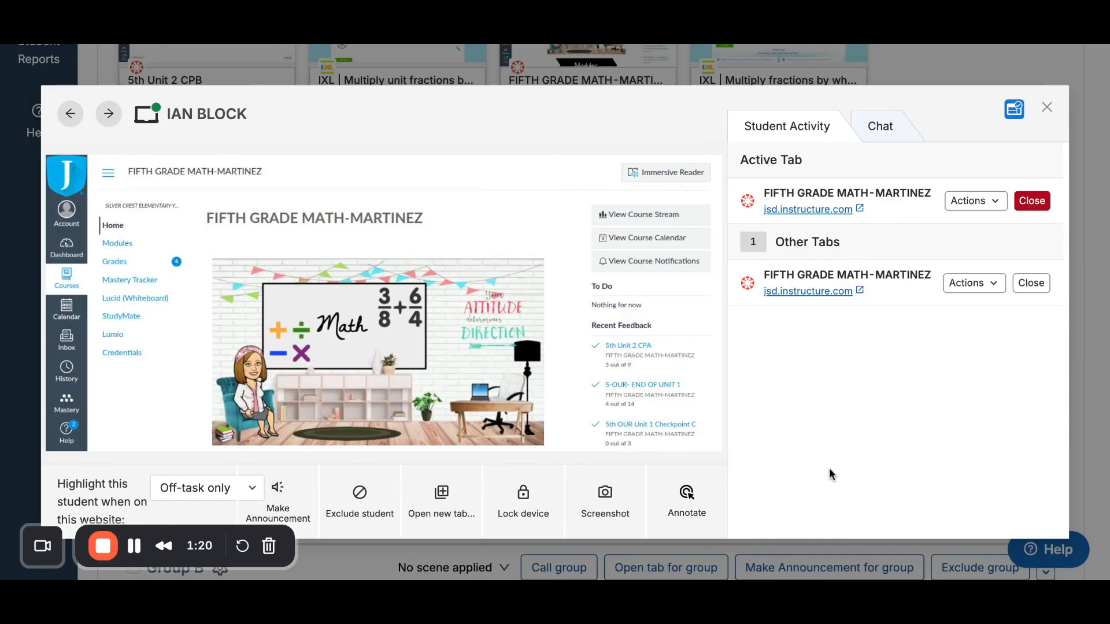
{"action": "left_click", "coordinate": [1046, 108]}
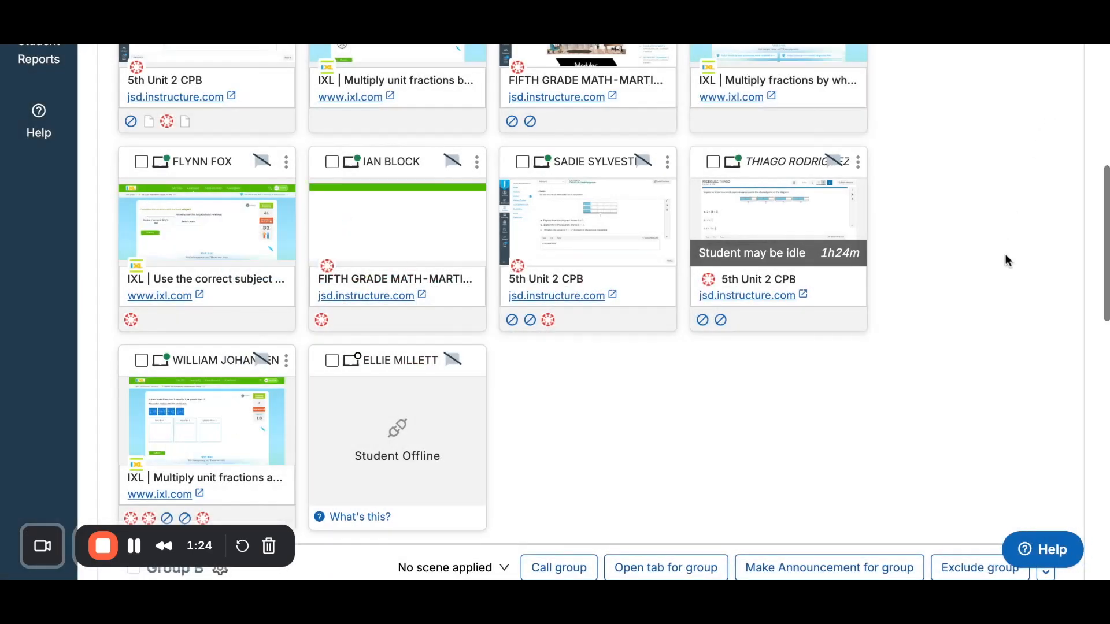
Turn off the off-task alerts for the live session.
{"action": "scroll", "coordinate": [1005, 254], "scroll_direction": "up", "scroll_amount": 3}
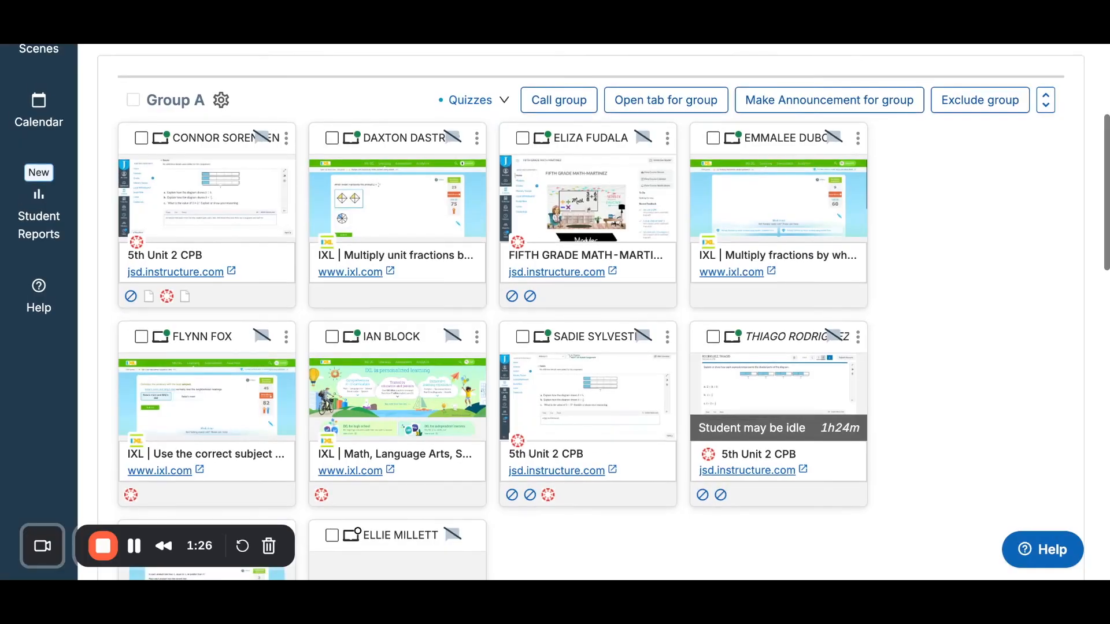
{"action": "scroll", "coordinate": [867, 174], "scroll_direction": "up", "scroll_amount": 5}
{"action": "left_click", "coordinate": [859, 168]}
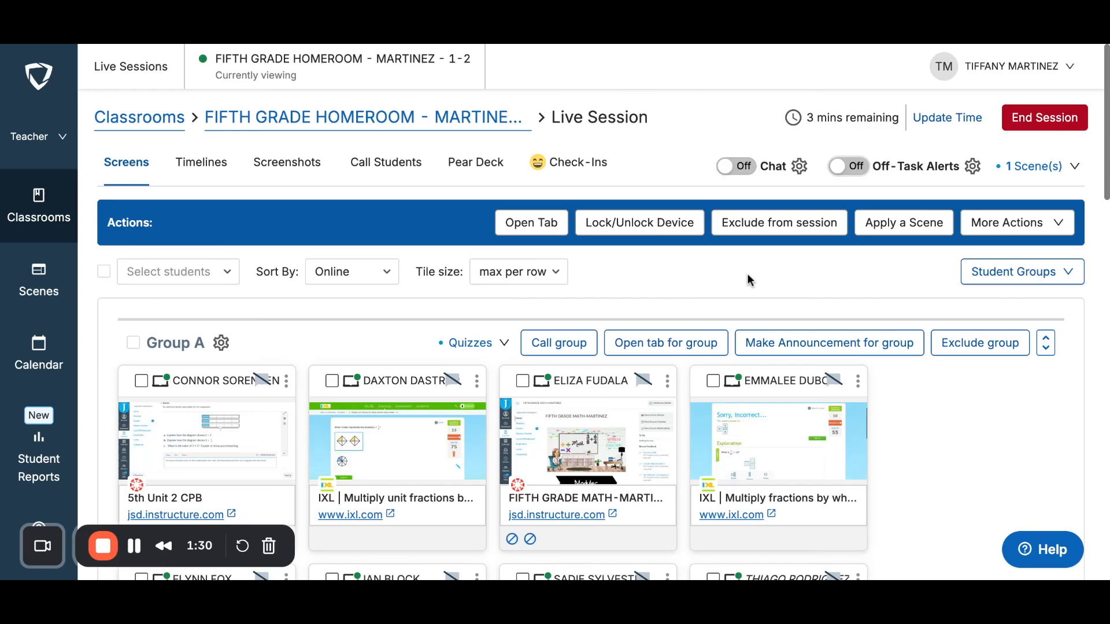
{"action": "left_click", "coordinate": [103, 545]}
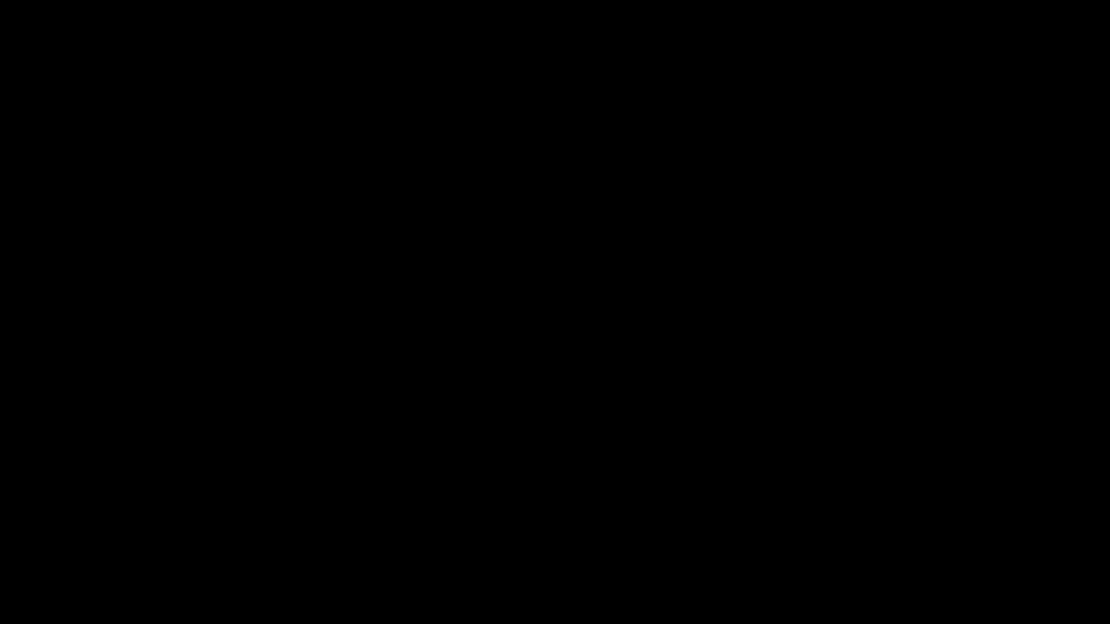